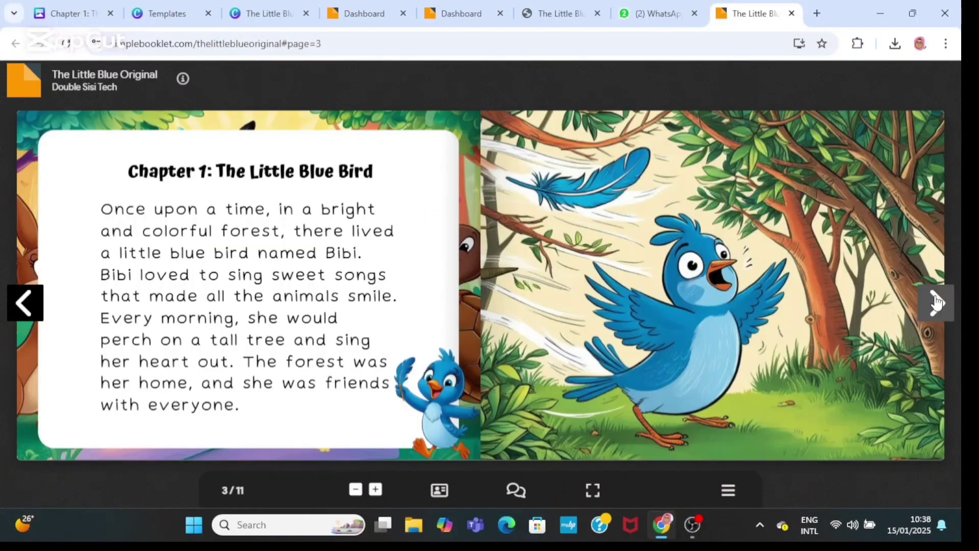
Page through The Little Blue Original flipbook to look at its chapter texts and illustrations
click(936, 302)
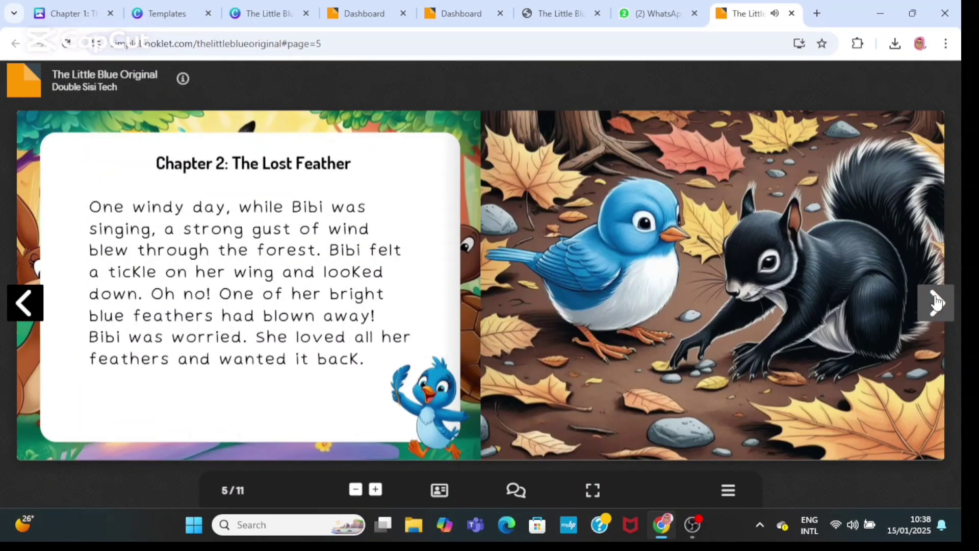
click(937, 302)
click(936, 303)
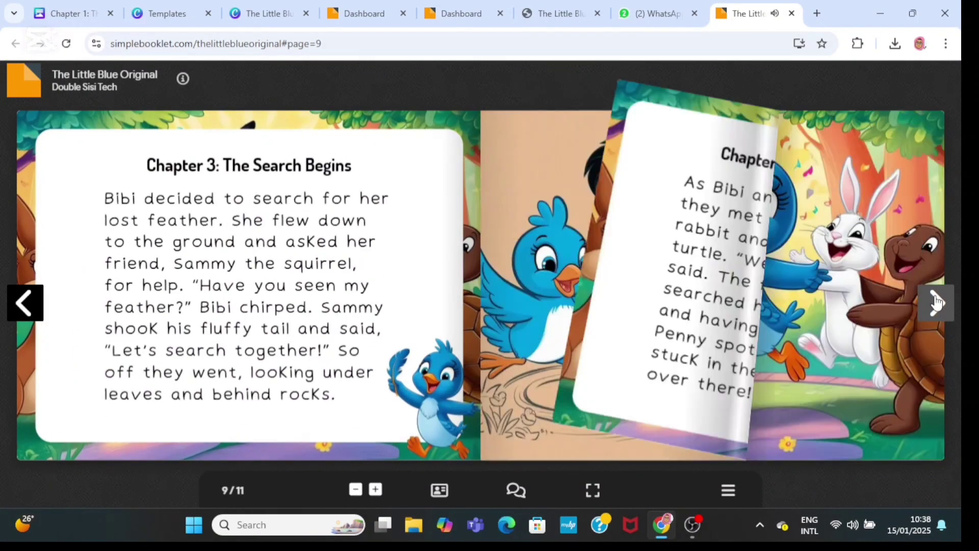
click(936, 302)
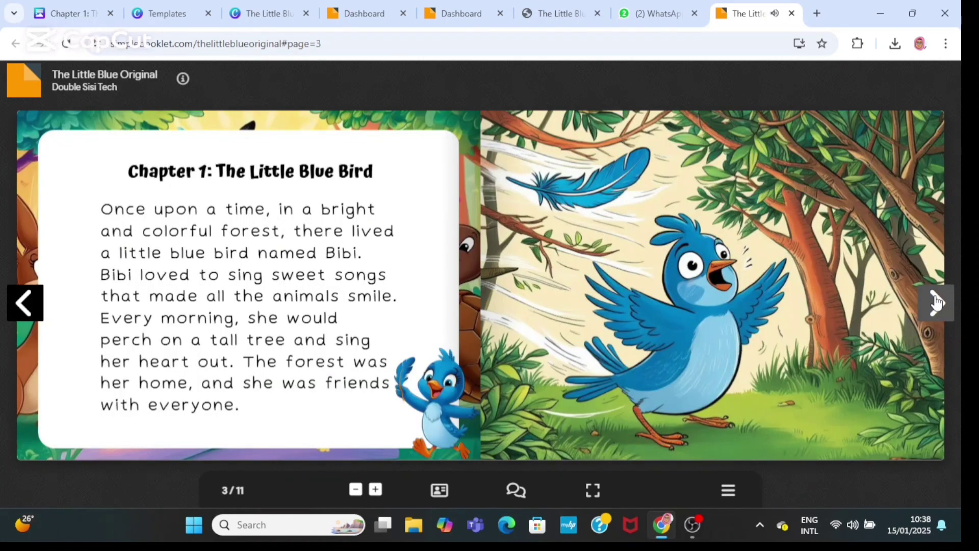
click(936, 302)
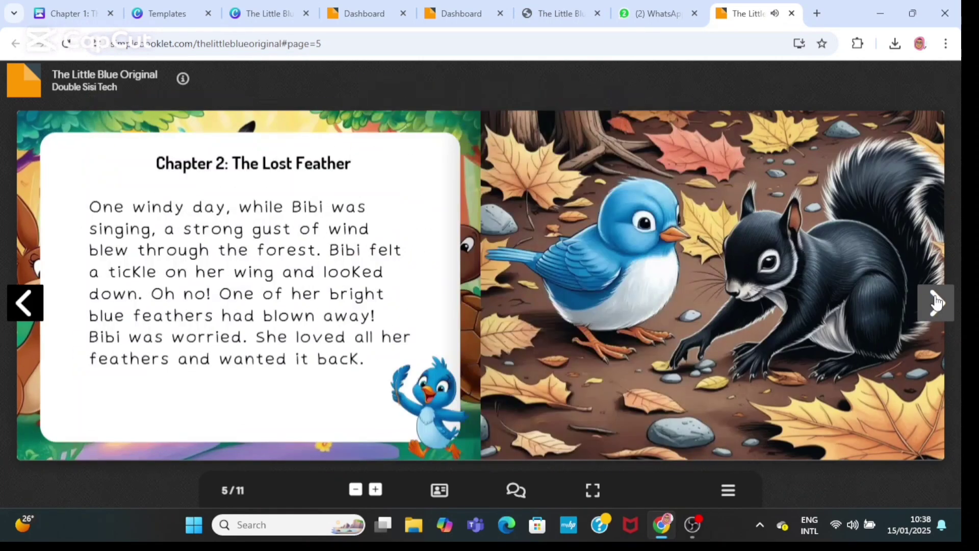
click(936, 302)
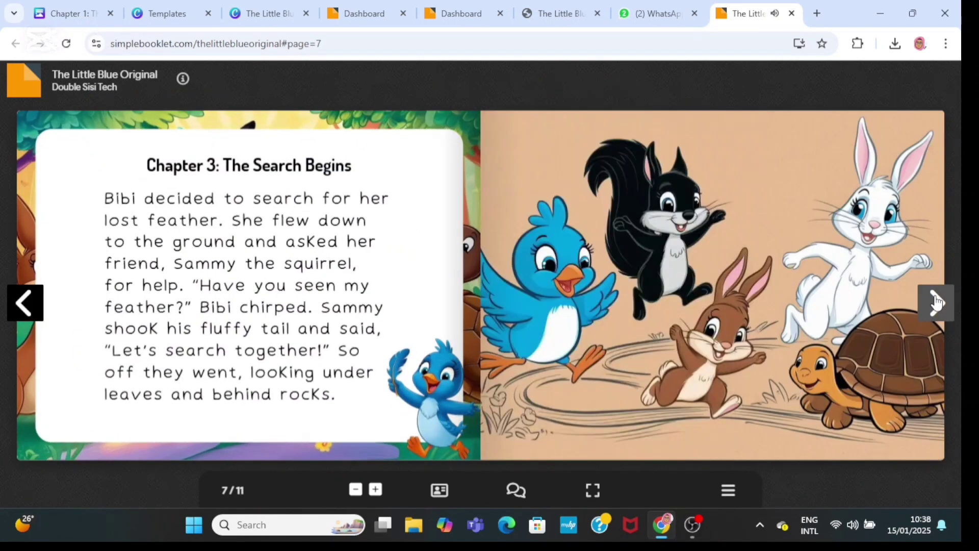
click(937, 303)
click(936, 303)
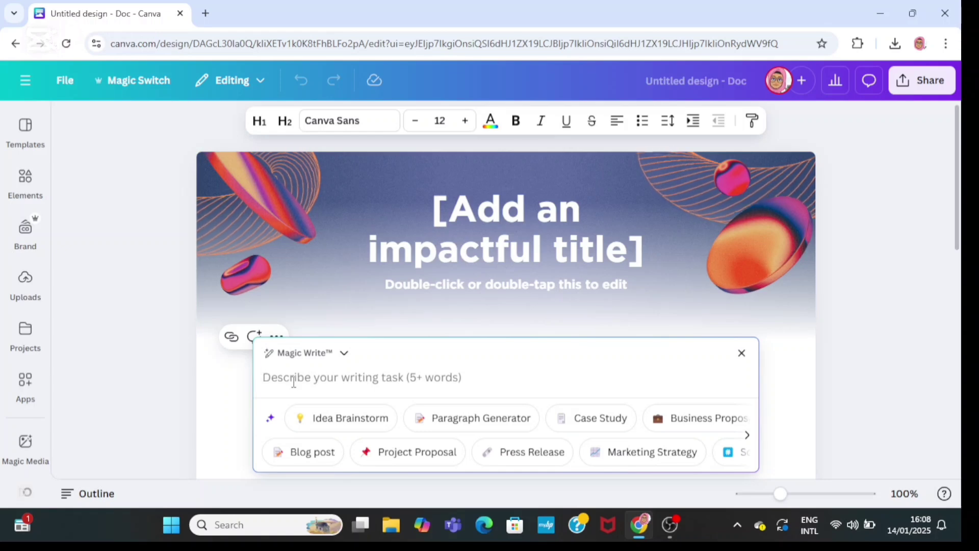
Generate text with Magic Write from "write a very short story for me of five chapters for age 3-6 years" and insert it into the doc
text(write a short)
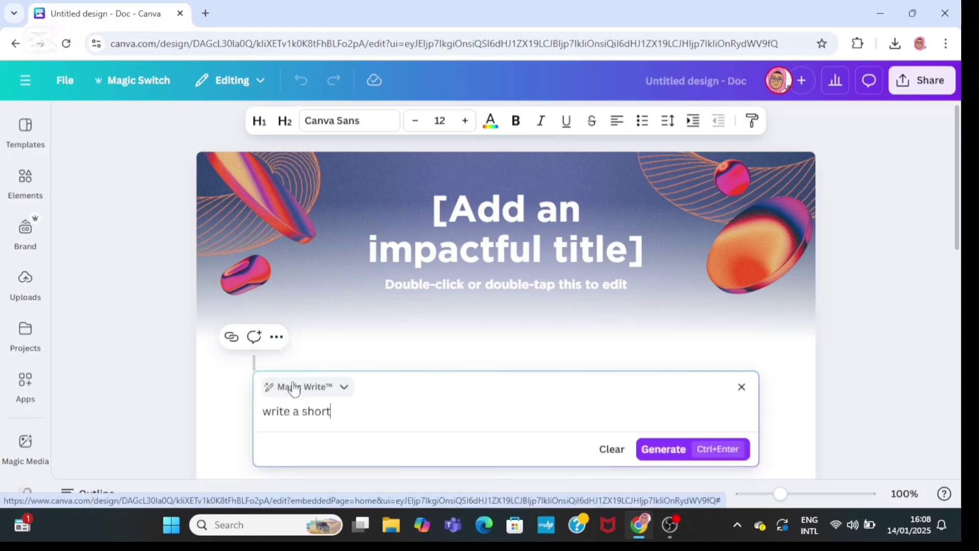
text( sto)
key(BackSpace)
key(BackSpace)
key(BackSpace)
key(BackSpace)
key(BackSpace)
key(BackSpace)
key(BackSpace)
key(BackSpace)
key(BackSpace)
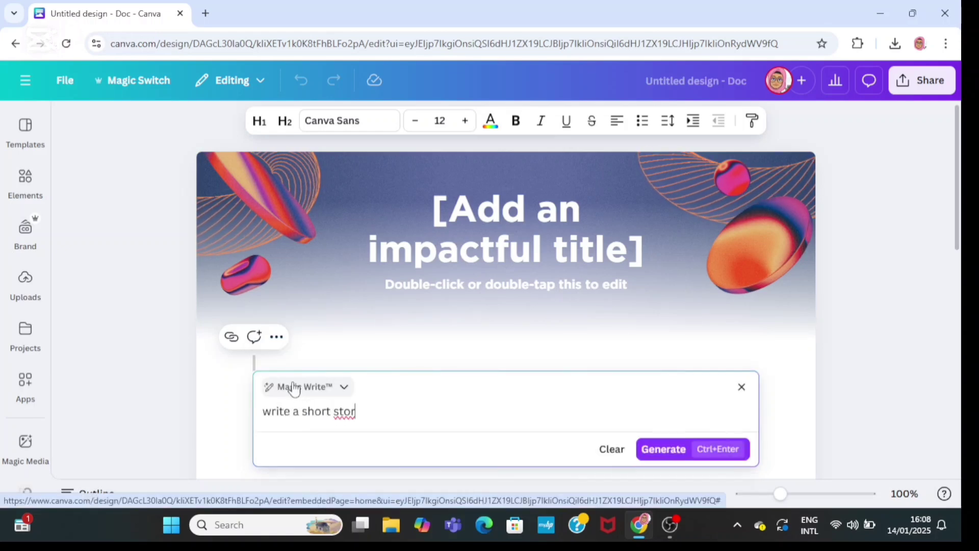
text(very short story f)
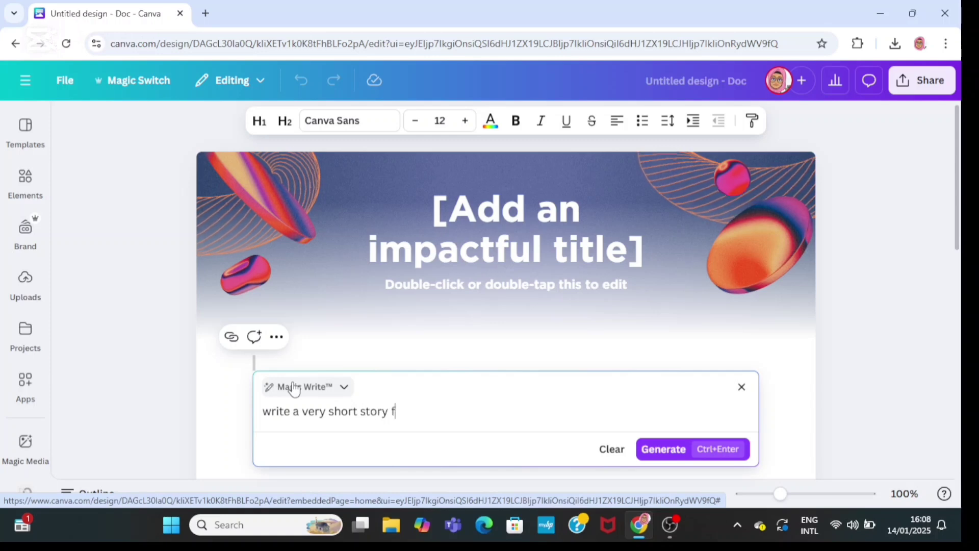
text(or me of five chapters f)
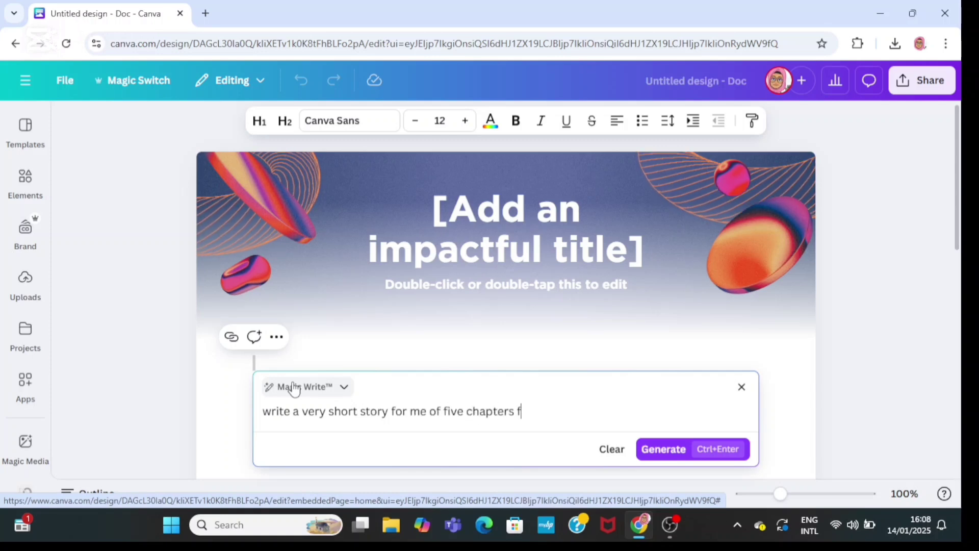
text(or age )
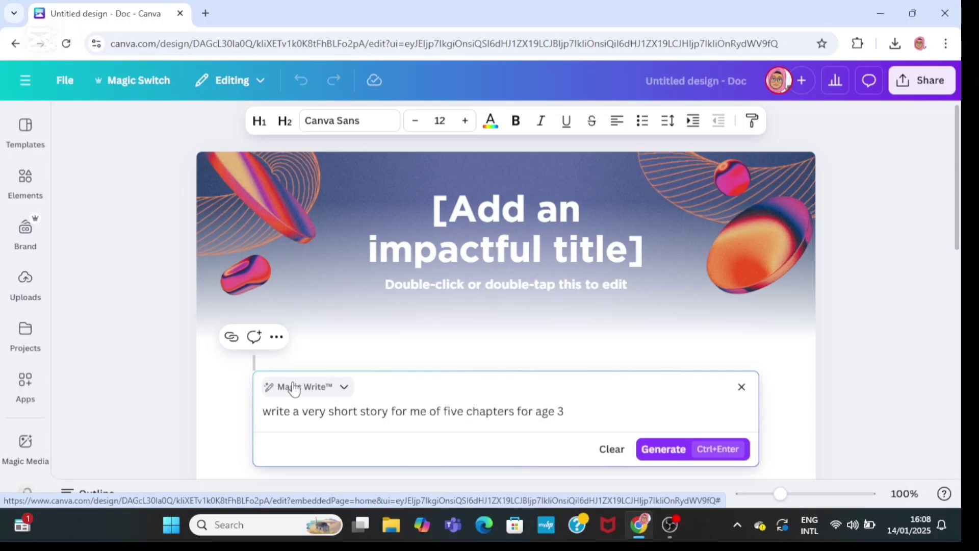
text(3-6 years)
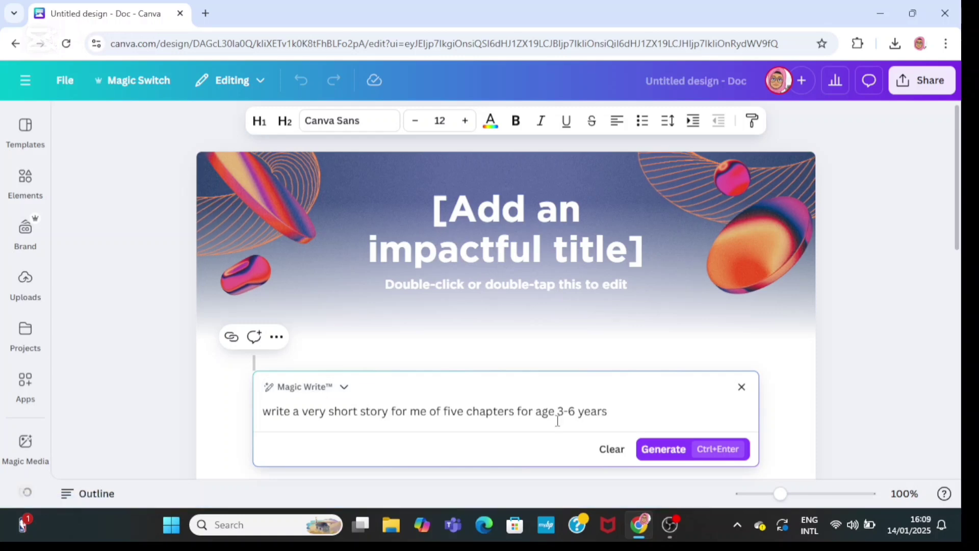
click(651, 451)
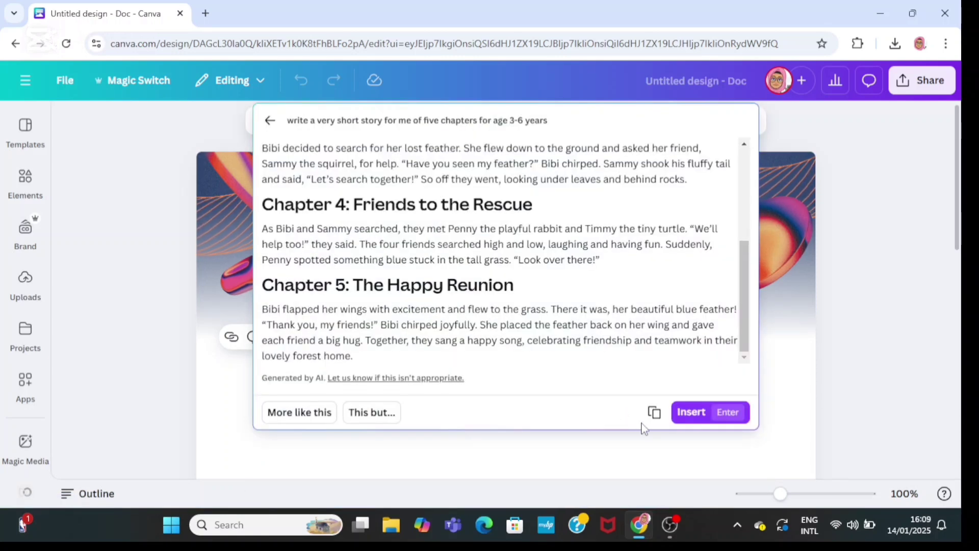
click(690, 414)
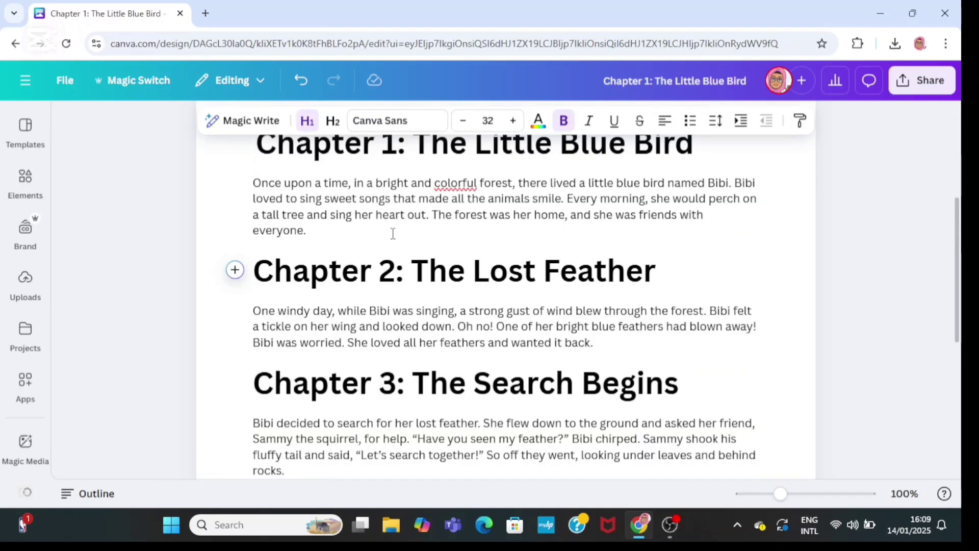
Read through the inserted story from Chapter 1 to Chapter 5
scroll(392, 233, up, 4)
scroll(393, 233, down, 7)
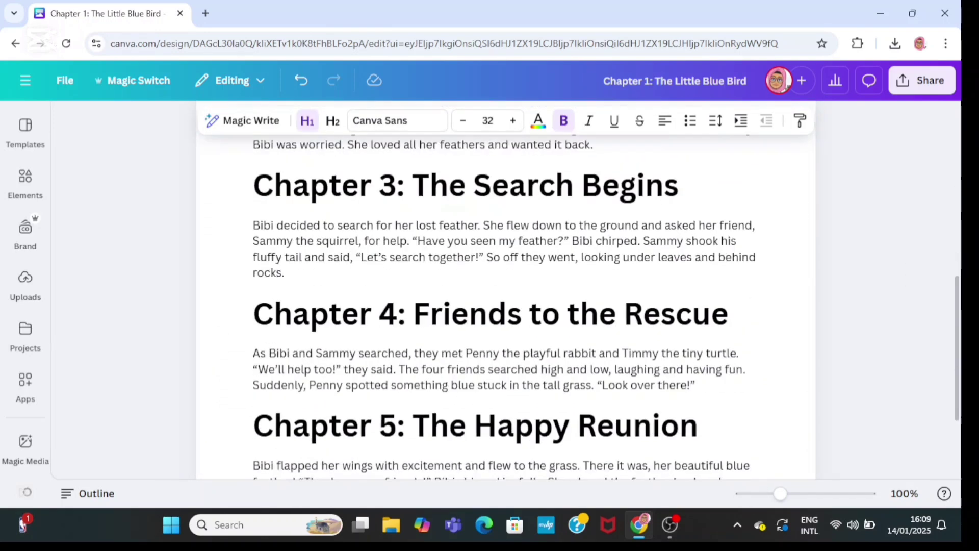
scroll(505, 290, up, 10)
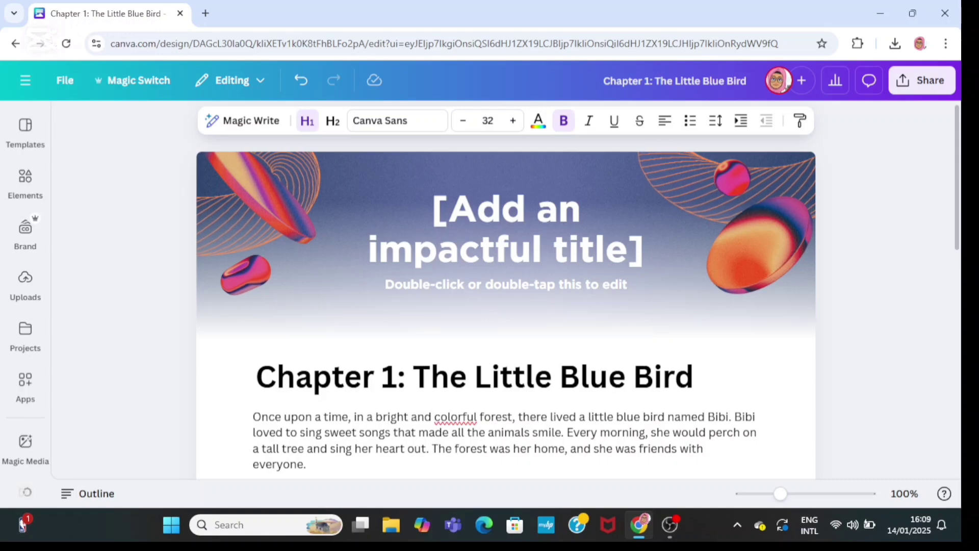
scroll(506, 289, down, 4)
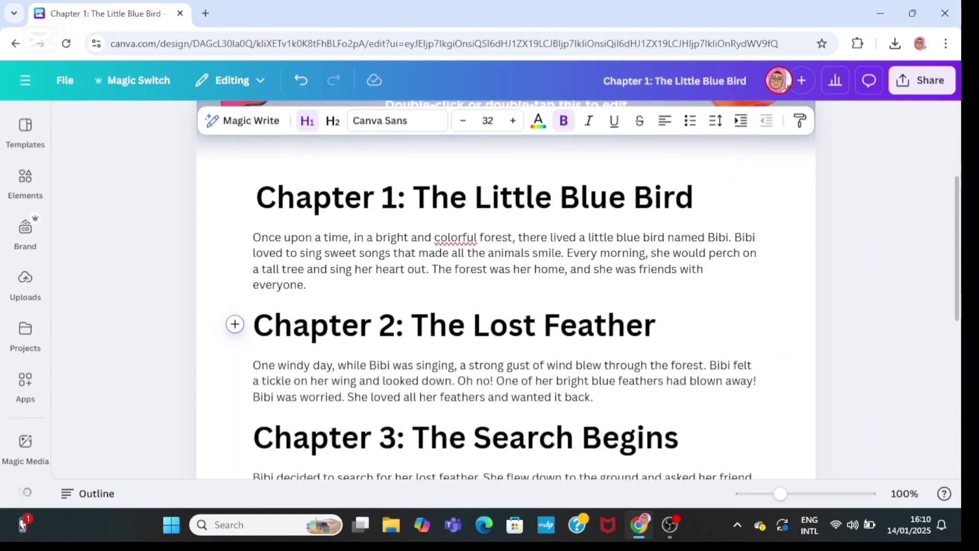
scroll(506, 290, down, 1)
scroll(506, 290, down, 10)
scroll(506, 290, up, 13)
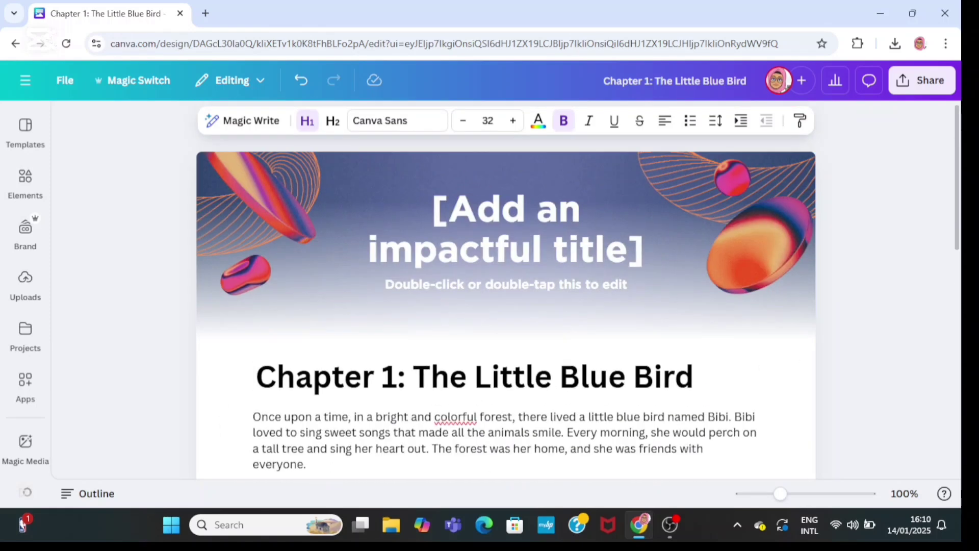
Ask Magic Write "Can you generate images or illustration for this story book" and generate the response
click(225, 121)
text(Can you genera)
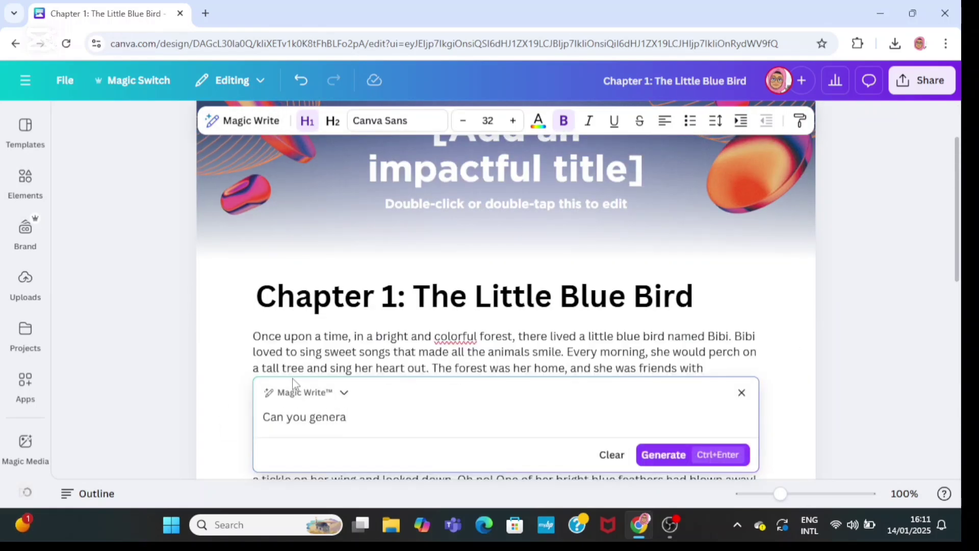
text(te ima)
key(BackSpace)
key(BackSpace)
key(BackSpace)
text(images or )
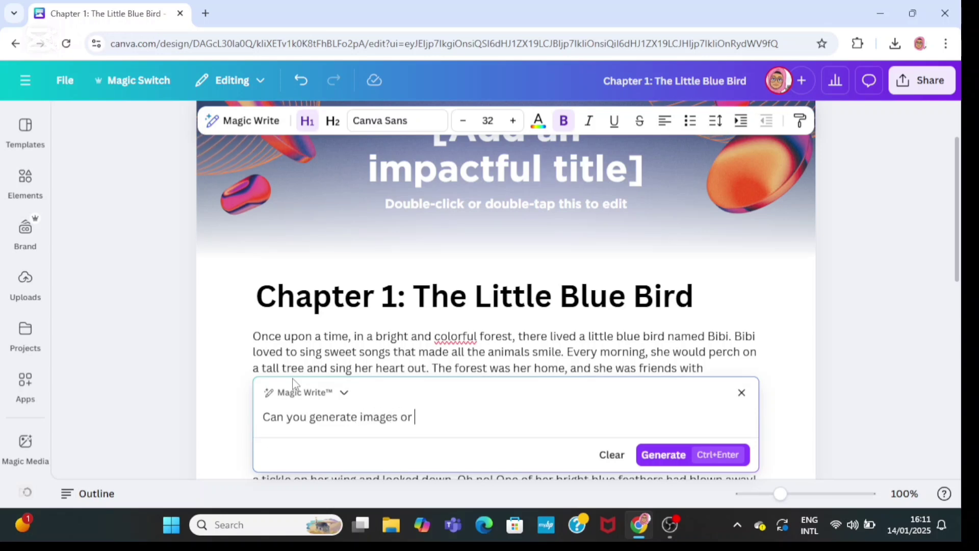
text(ilus)
key(BackSpace)
text(strati)
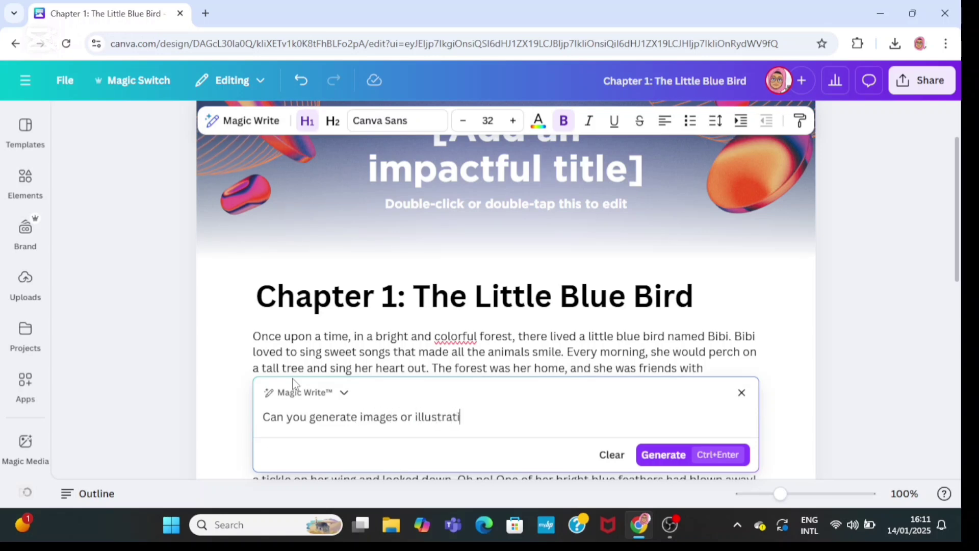
text(on for this story book)
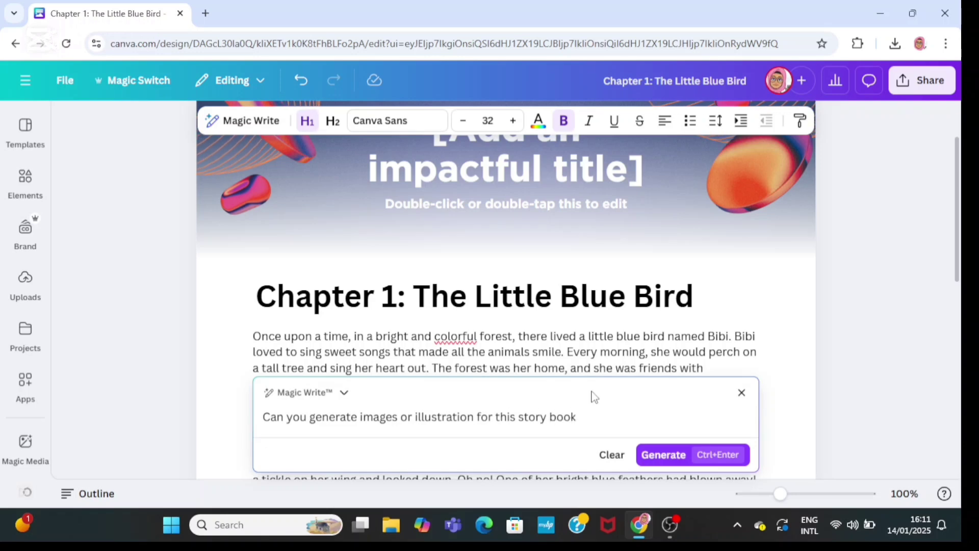
click(658, 456)
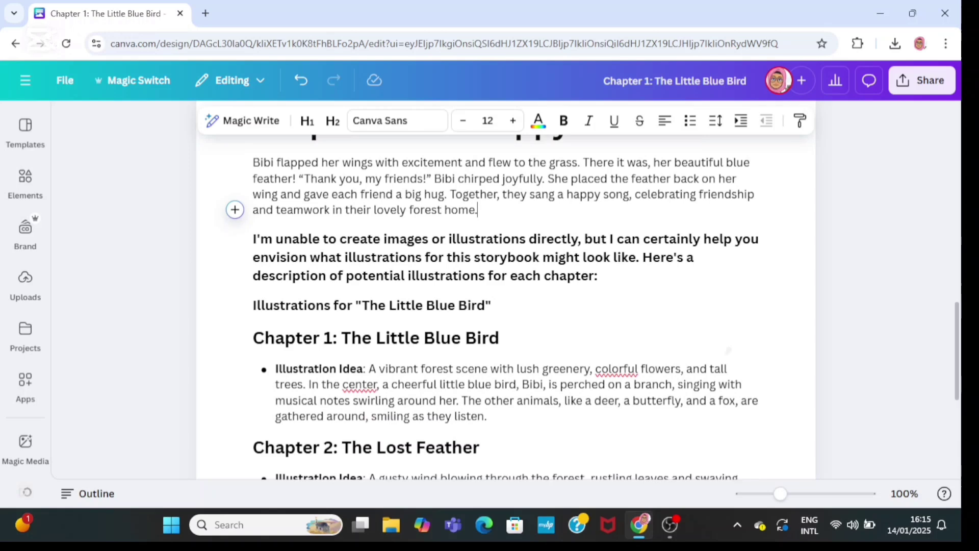
Read the illustration ideas listed for the story's chapters below the story text
scroll(506, 306, down, 1)
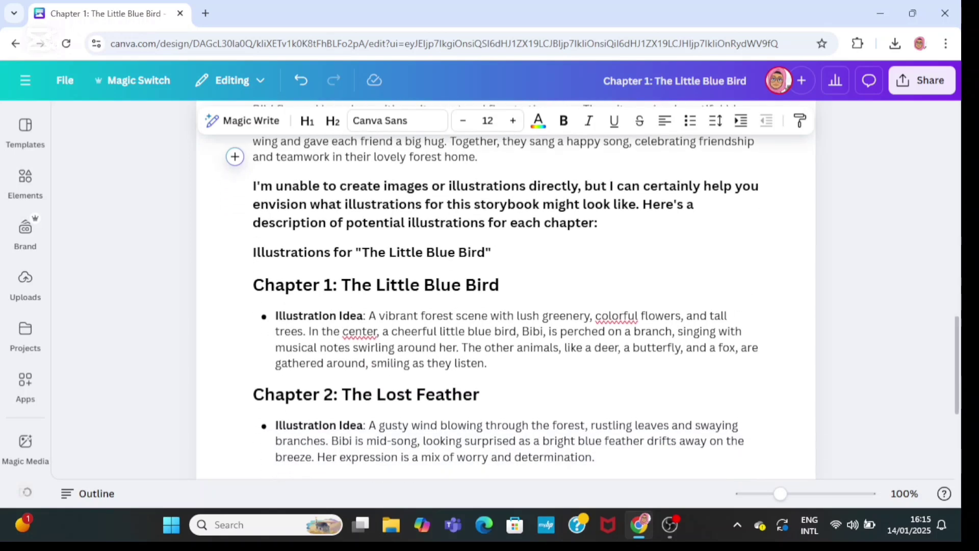
scroll(759, 339, down, 1)
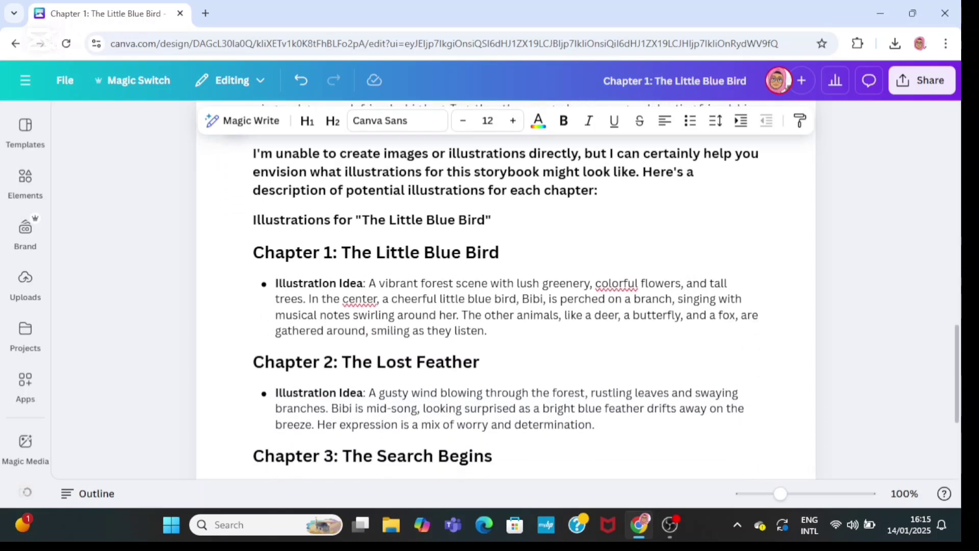
scroll(505, 291, down, 2)
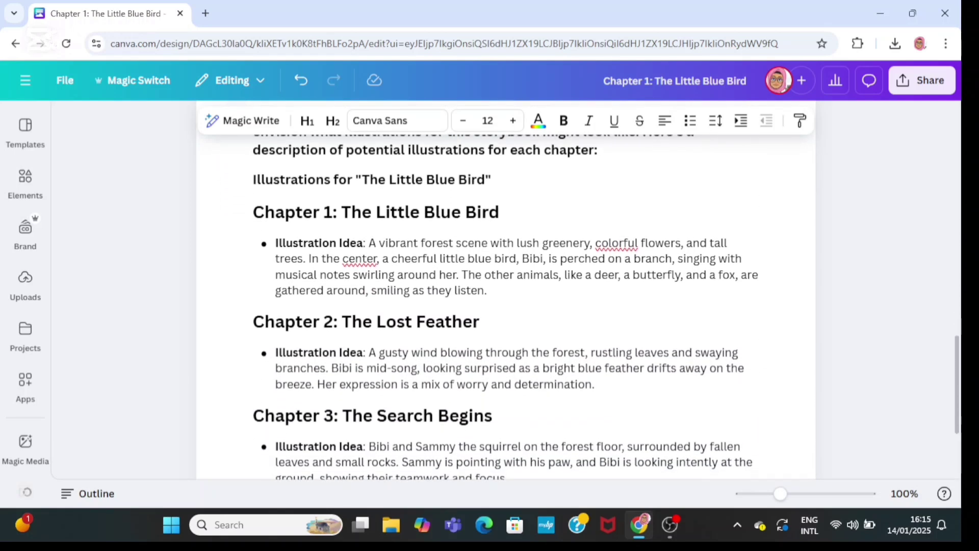
scroll(506, 291, down, 1)
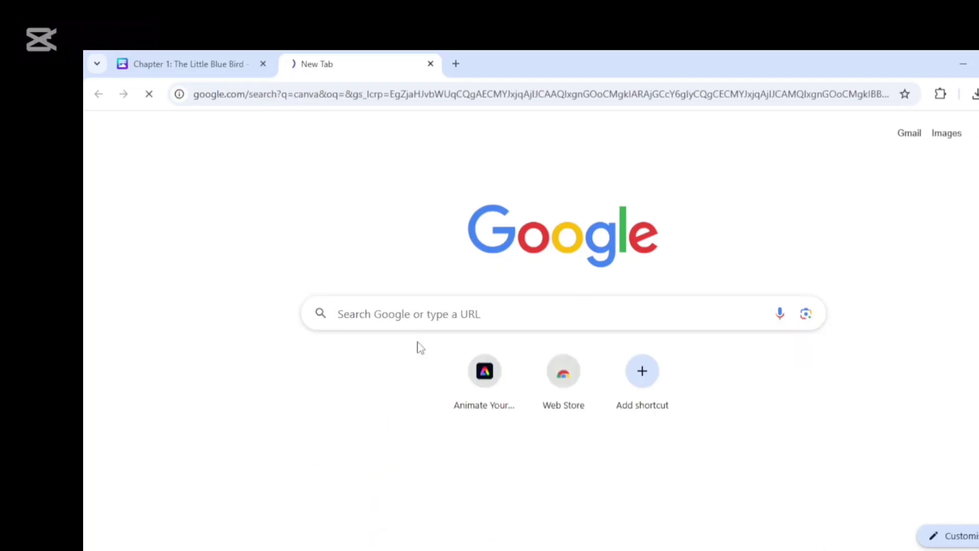
Search Google for "canva", open the Canva site from the results, and go to Dream Lab
text(canva)
key(Return)
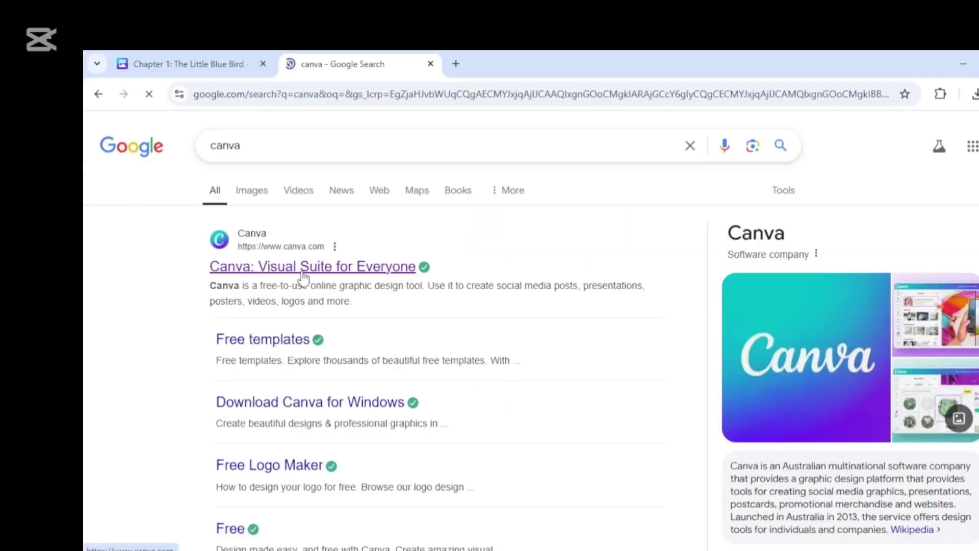
click(315, 265)
click(40, 383)
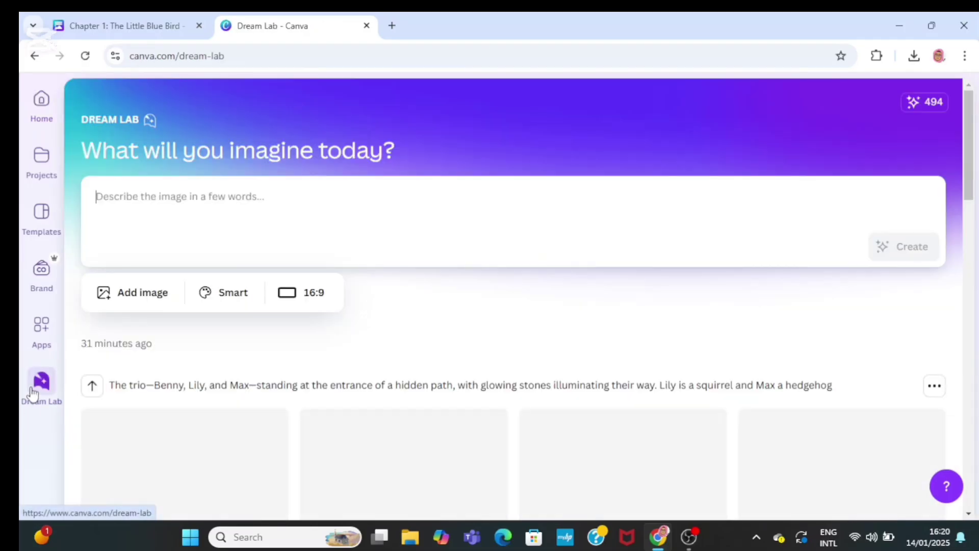
Begin the Dream Lab image description with "The title of my book is The Little Bird Bird", checking the story doc for the title
text(The tit)
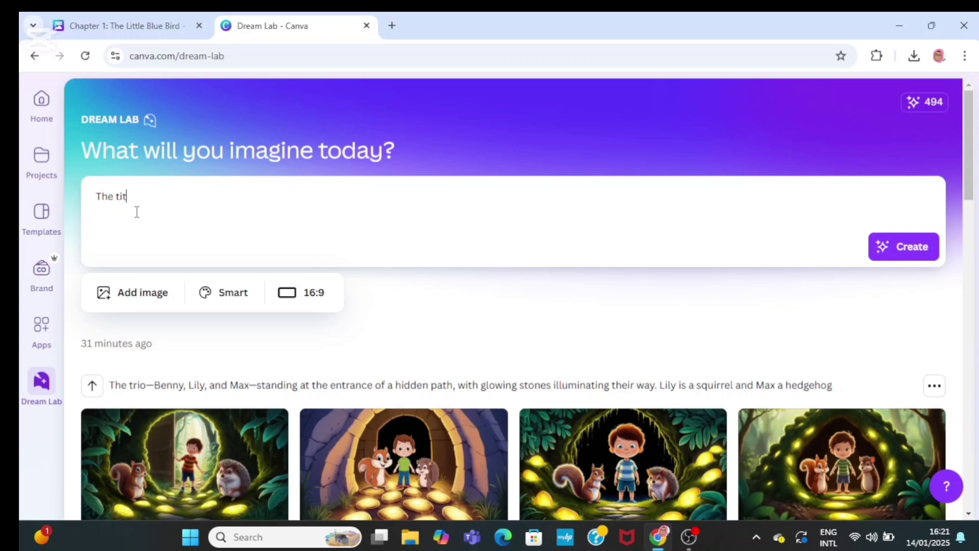
text(le of my book  is)
click(122, 25)
click(263, 25)
text(The Litt)
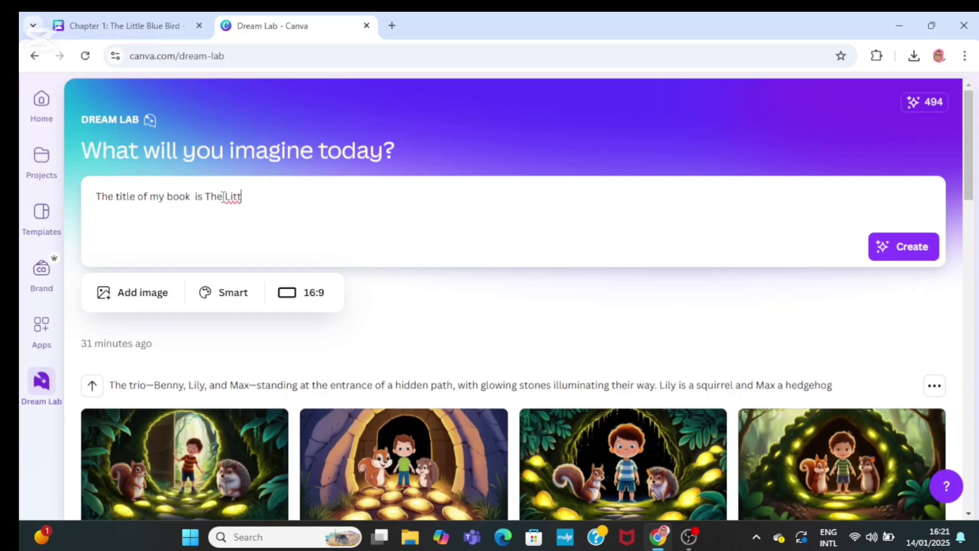
text(le Bird Bird)
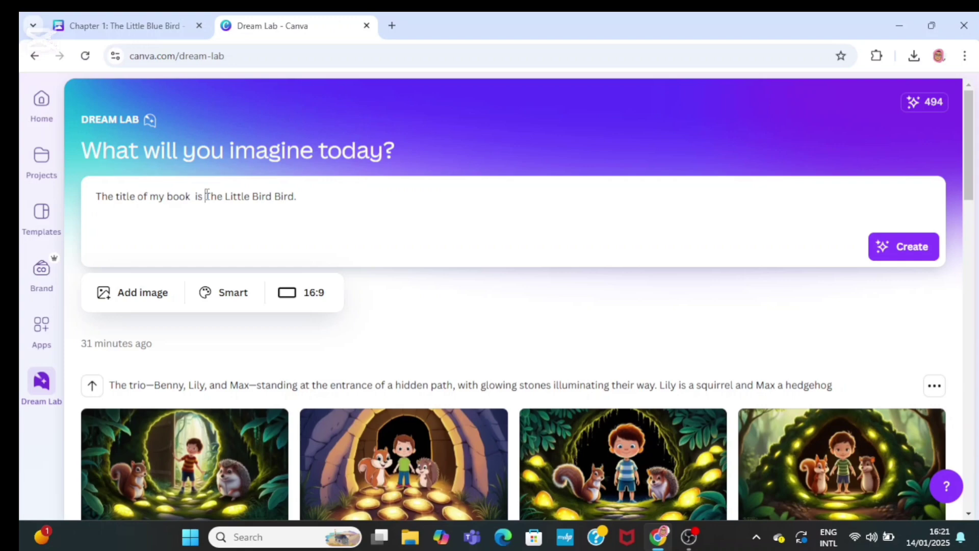
Continue the description with ". Please generate" followed by the Chapter 1 illustration idea text copied from the story doc
text(. Please generate)
click(165, 25)
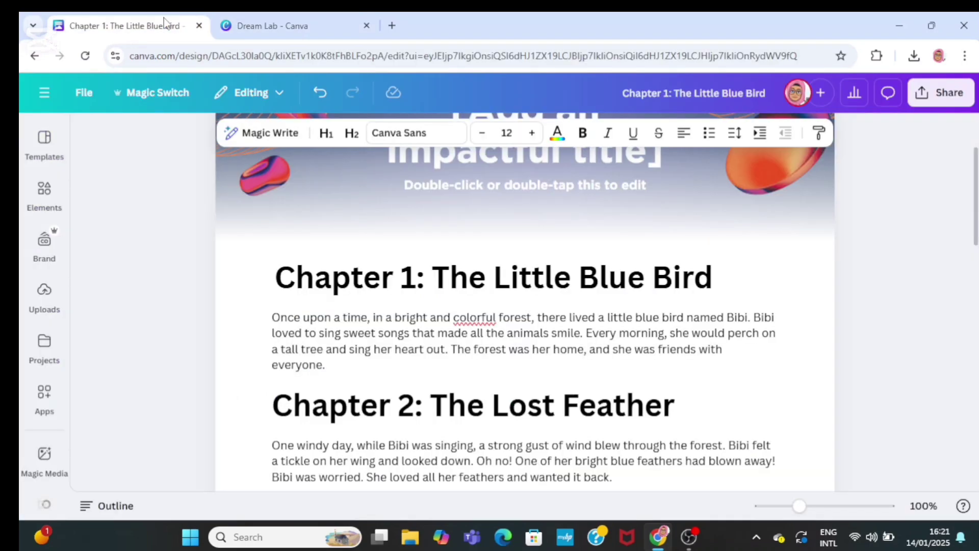
scroll(418, 293, down, 20)
drag(389, 290, 503, 338)
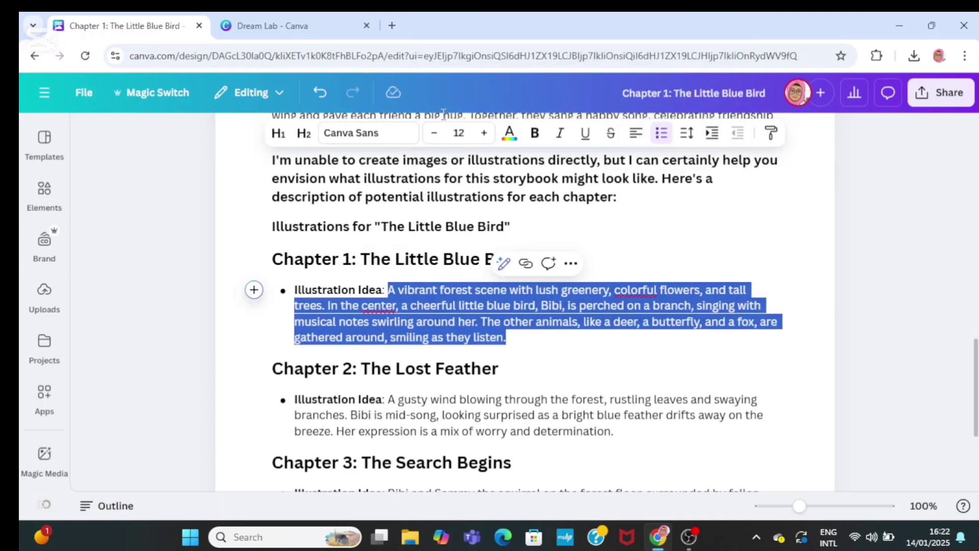
click(272, 26)
right_click(381, 198)
click(405, 361)
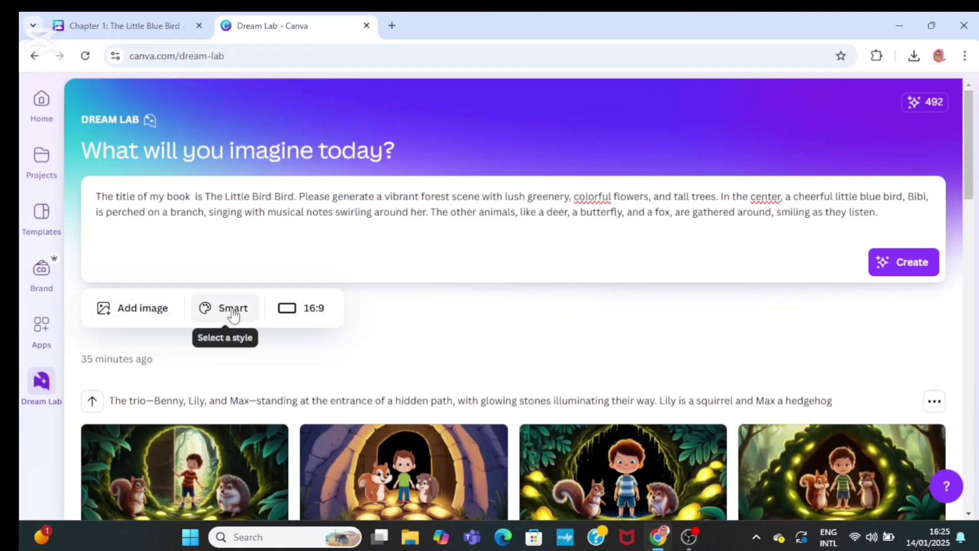
Set the image style to Illustration and generate the Chapter 1 images in Dream Lab
click(227, 311)
mouse_move(412, 129)
mouse_down()
mouse_move(411, 187)
mouse_move(409, 120)
mouse_up()
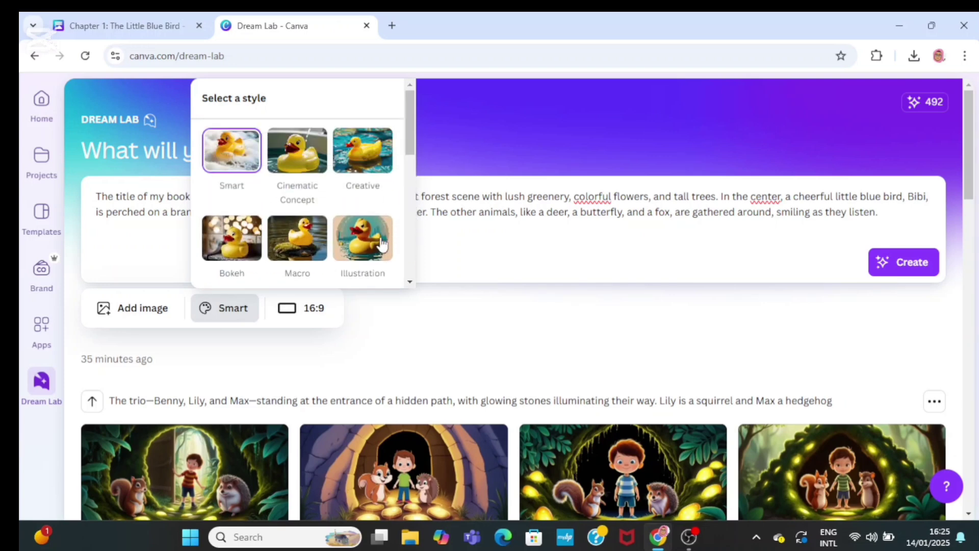
click(377, 234)
click(906, 267)
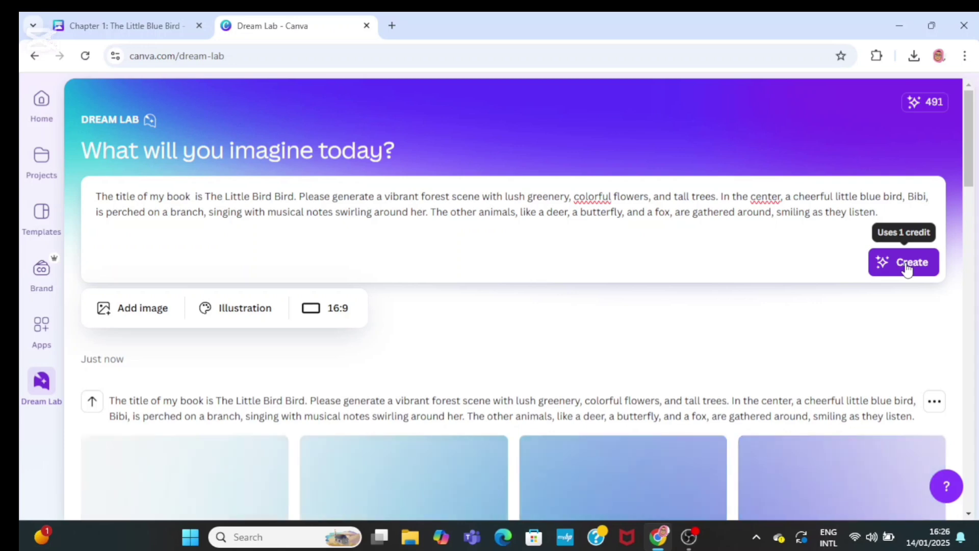
scroll(907, 268, down, 1)
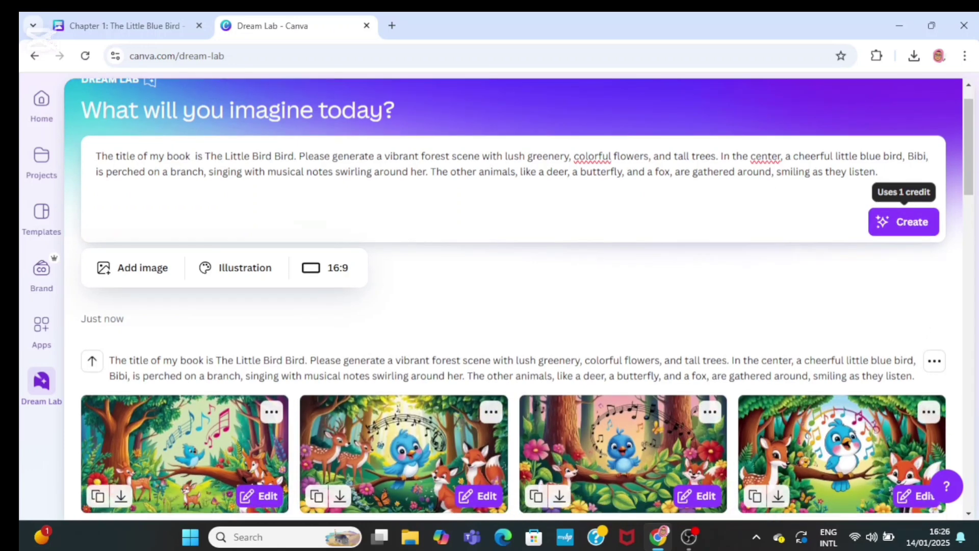
scroll(519, 296, down, 1)
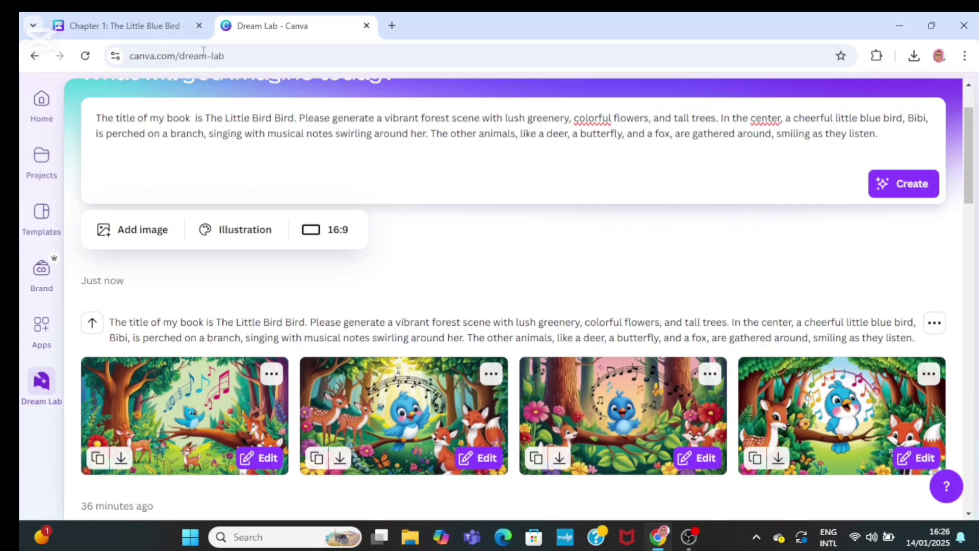
Copy the Chapter 2 illustration idea from the story doc and substitute it for the Chapter 1 scene in the Dream Lab description
click(153, 25)
drag(394, 399, 614, 431)
right_click(392, 399)
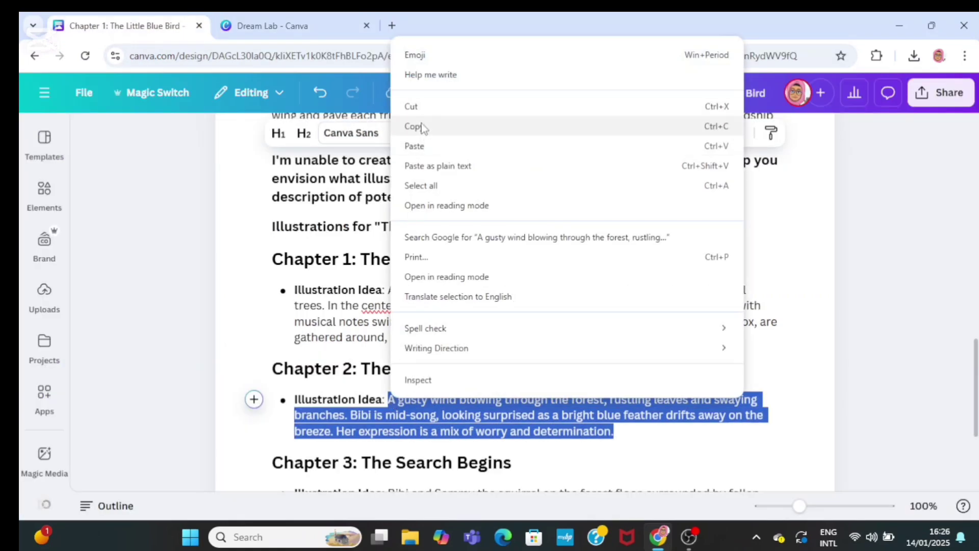
click(423, 126)
click(295, 21)
Append "Please make the bird blue in color just like the first generation you created for this book" and generate the Chapter 2 images
text(mak)
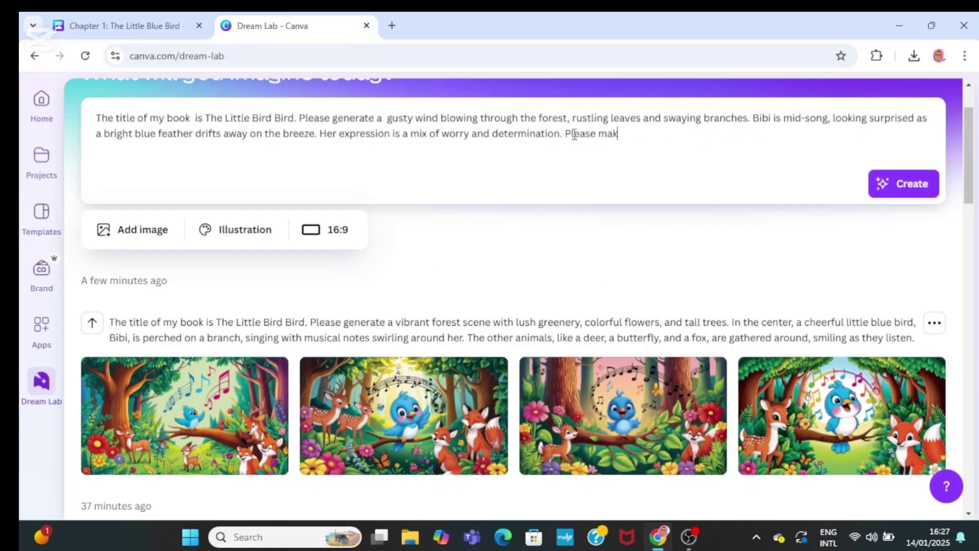
text(e the bird blue in)
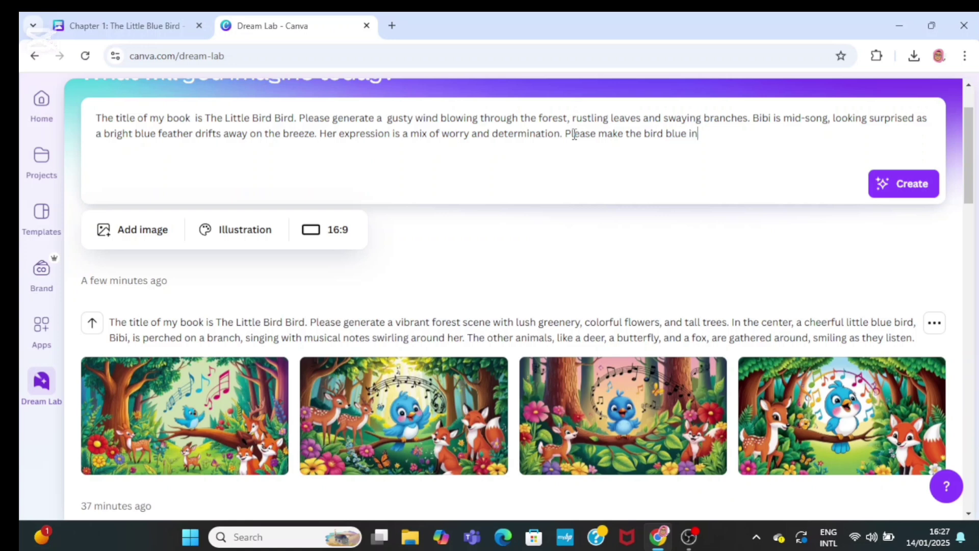
text( color just like)
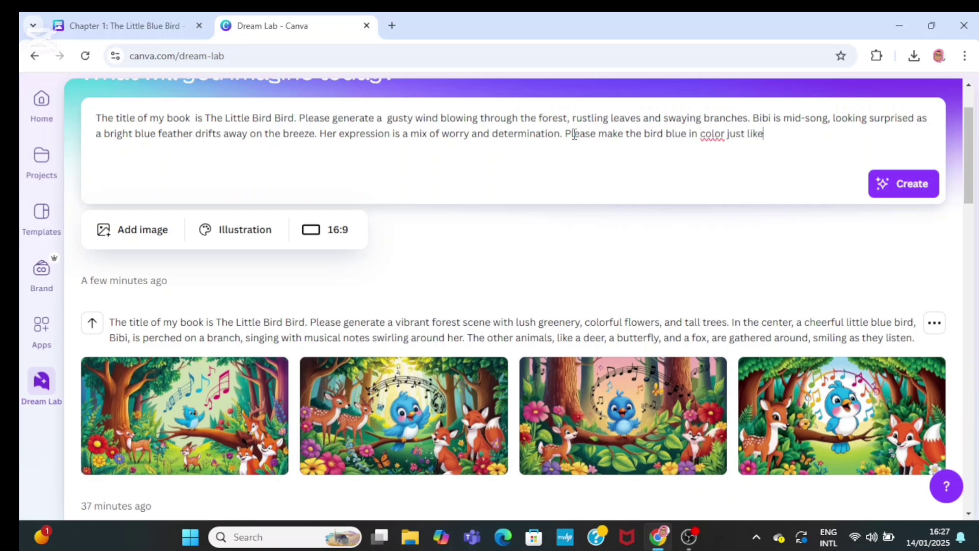
text( the forst i)
click(935, 323)
click(822, 141)
text(generation you created for thi)
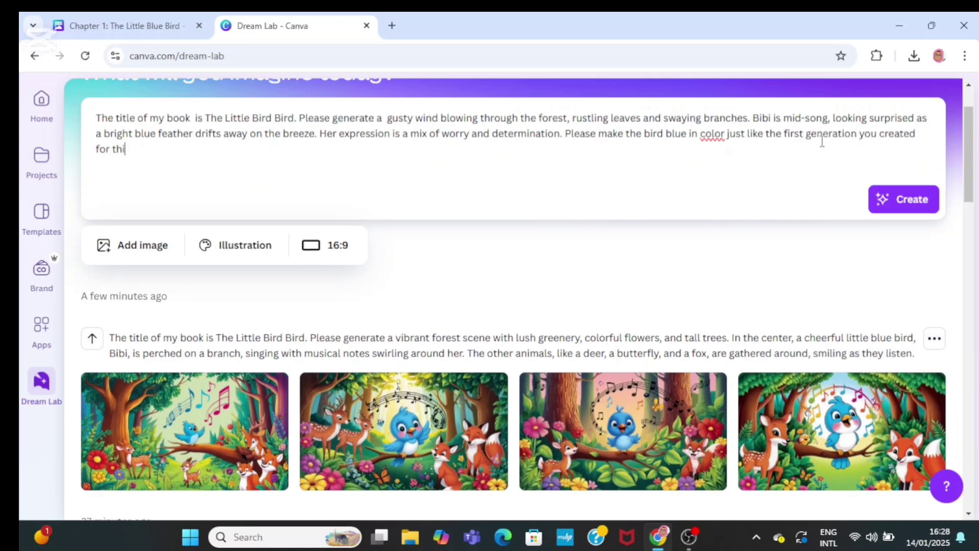
text(s book)
click(900, 204)
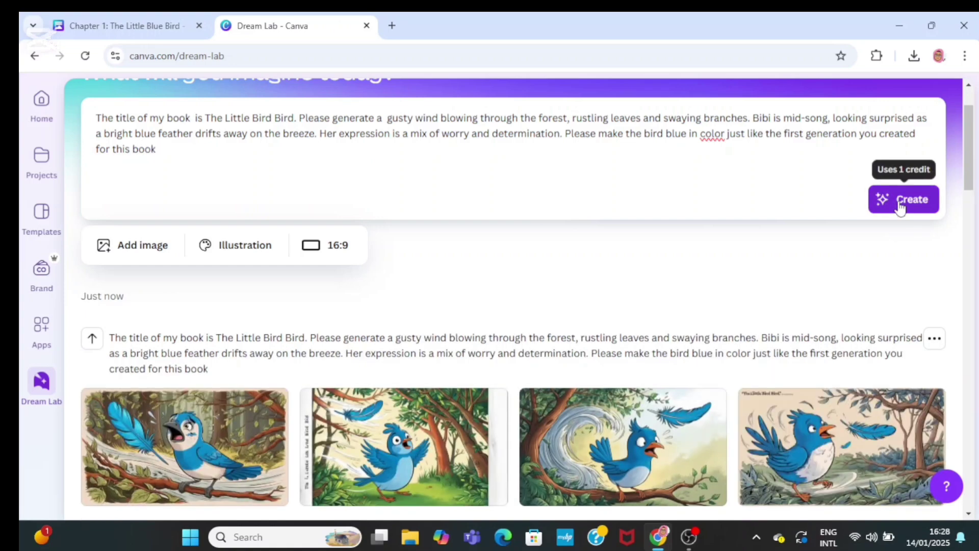
Download the second Chapter 2 image, with the blue bird flapping on the grass, and close its preview
scroll(714, 292, down, 5)
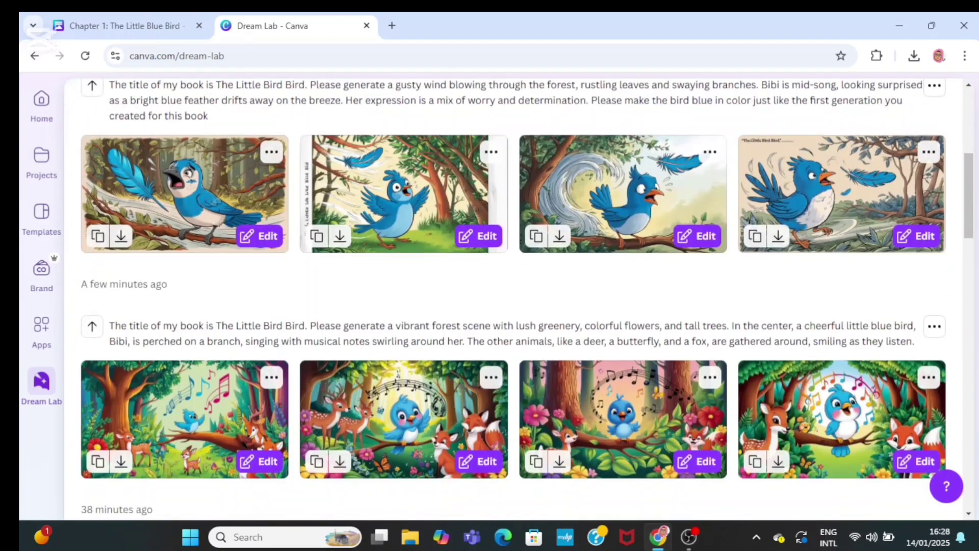
scroll(172, 246, up, 2)
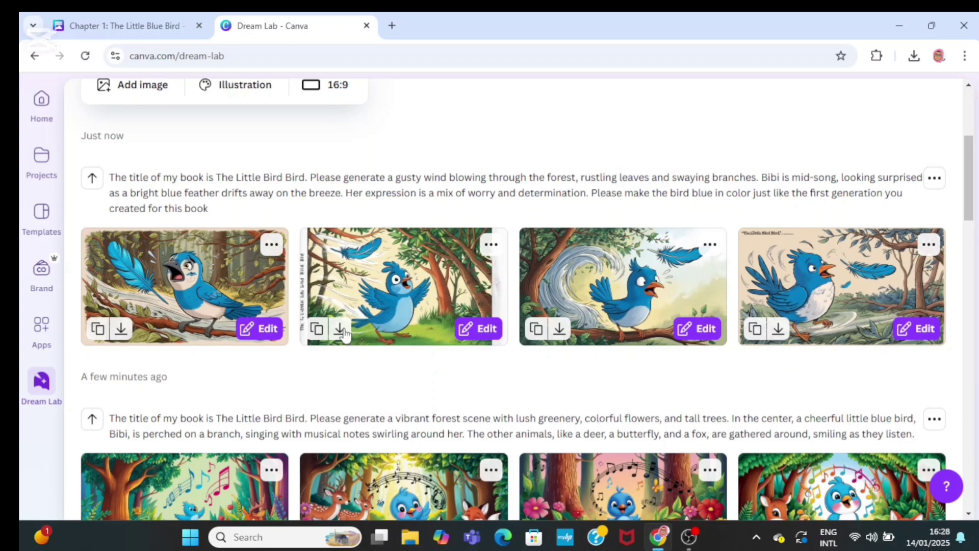
click(370, 324)
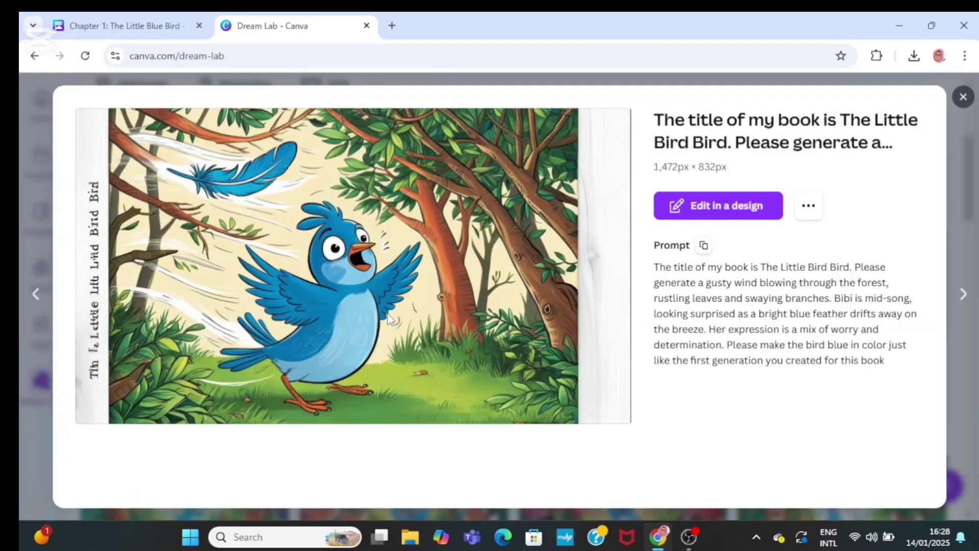
click(809, 205)
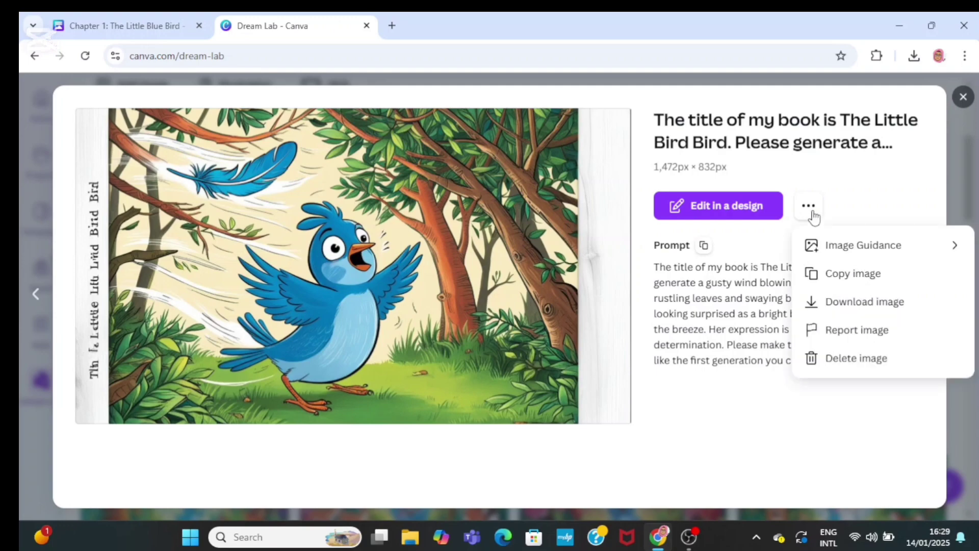
click(963, 97)
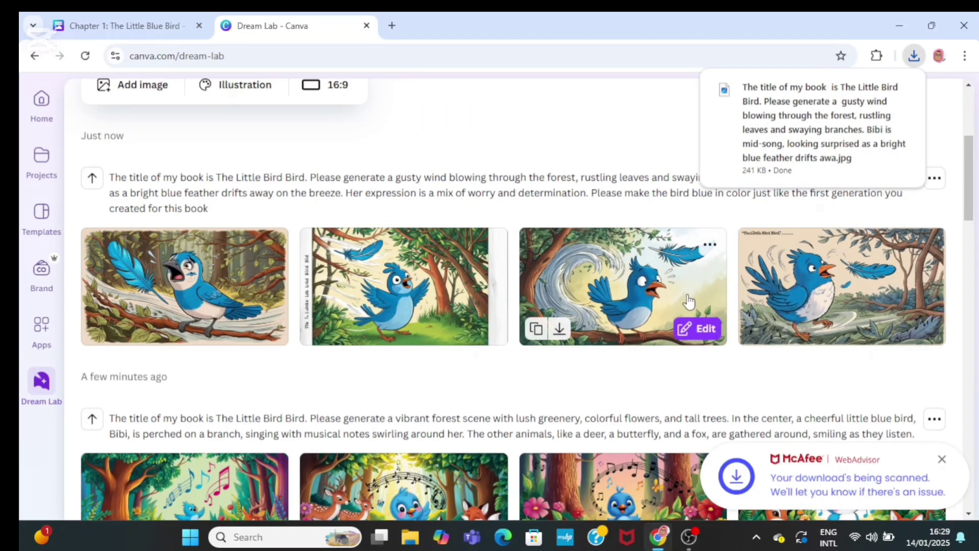
Download the fourth Chapter 2 image, with the white-bellied blue bird against a beige sky, and close its preview
click(815, 296)
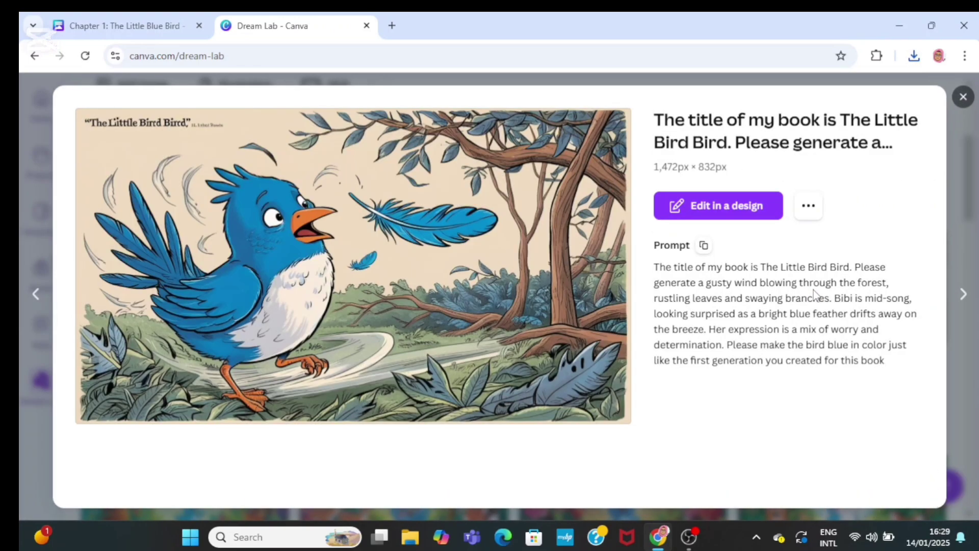
click(808, 205)
click(836, 302)
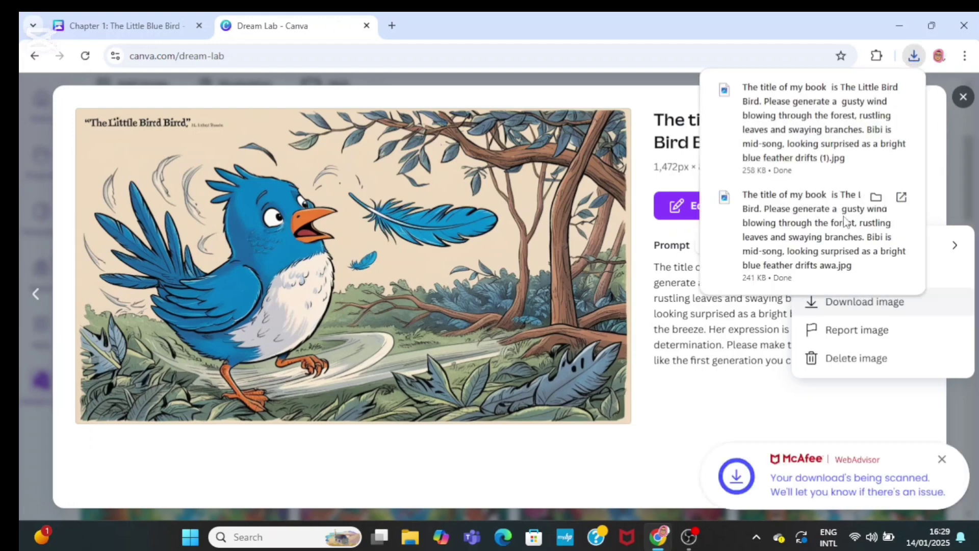
click(963, 96)
Copy the Chapter 3 illustration idea from the story doc and return to Dream Lab
scroll(612, 255, down, 2)
click(122, 26)
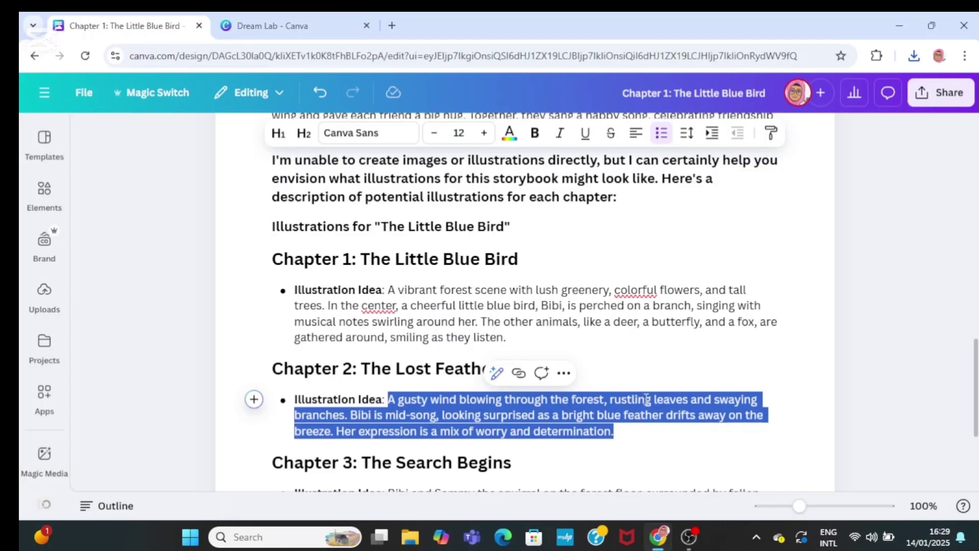
scroll(647, 399, down, 1)
click(277, 251)
scroll(277, 266, down, 3)
drag(389, 276, 511, 308)
key(shift+Right)
key(shift+Right)
key(shift+Right)
right_click(391, 278)
click(408, 99)
click(266, 26)
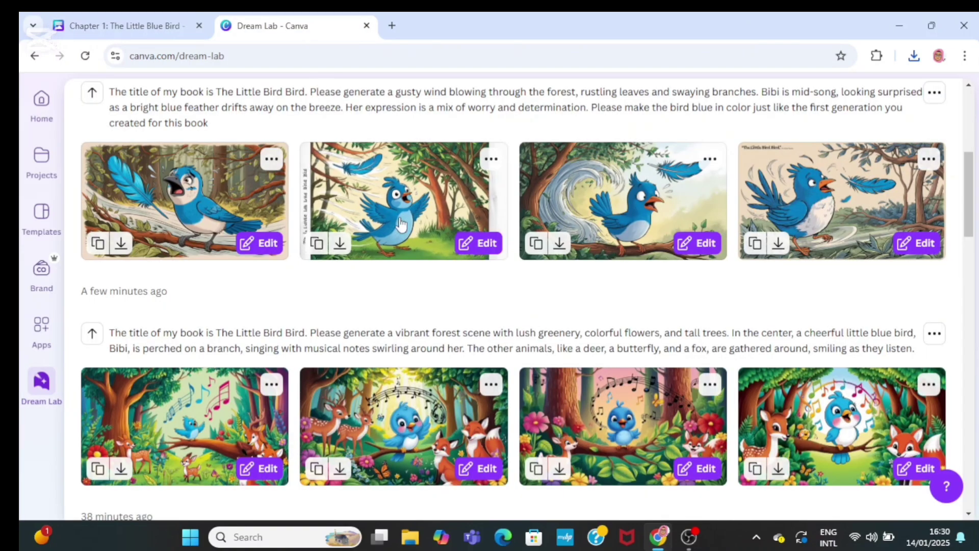
Replace the Chapter 2 scene in the image description with the copied Chapter 3 illustration idea
scroll(463, 201, up, 6)
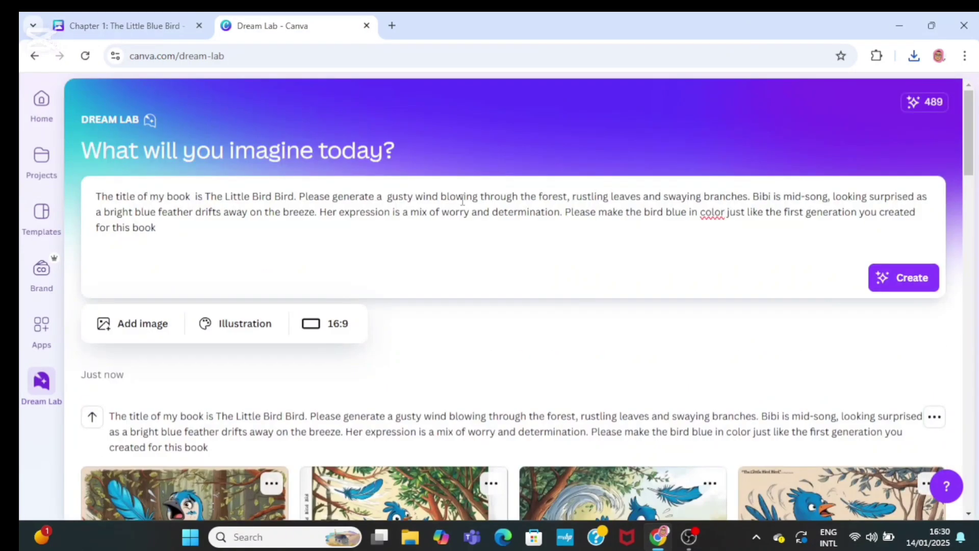
double_click(396, 196)
drag(396, 196, 561, 212)
right_click(397, 200)
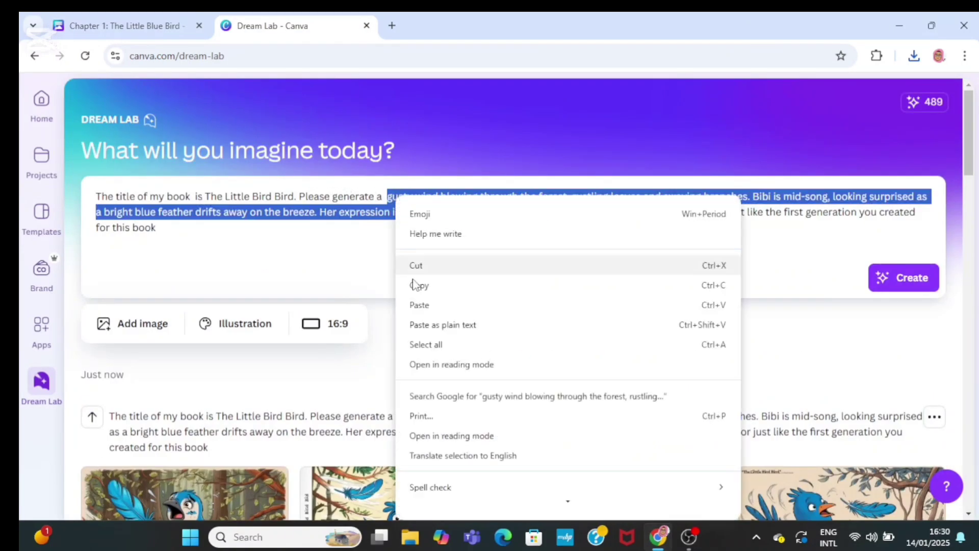
click(419, 305)
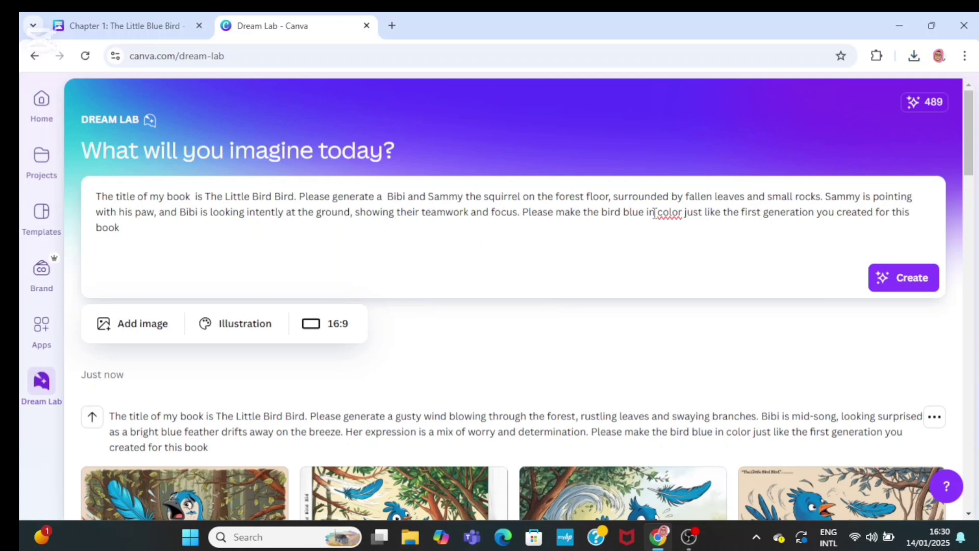
Check the characters in the story doc, and insert the name "Bibi" after "Please make the bird" in the description
scroll(625, 282, down, 3)
scroll(626, 283, up, 3)
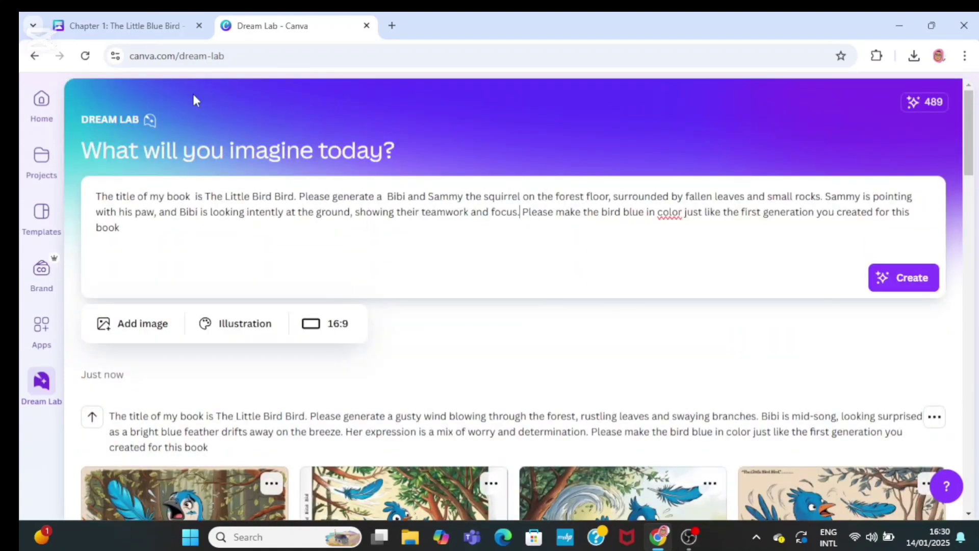
click(127, 26)
scroll(525, 301, up, 10)
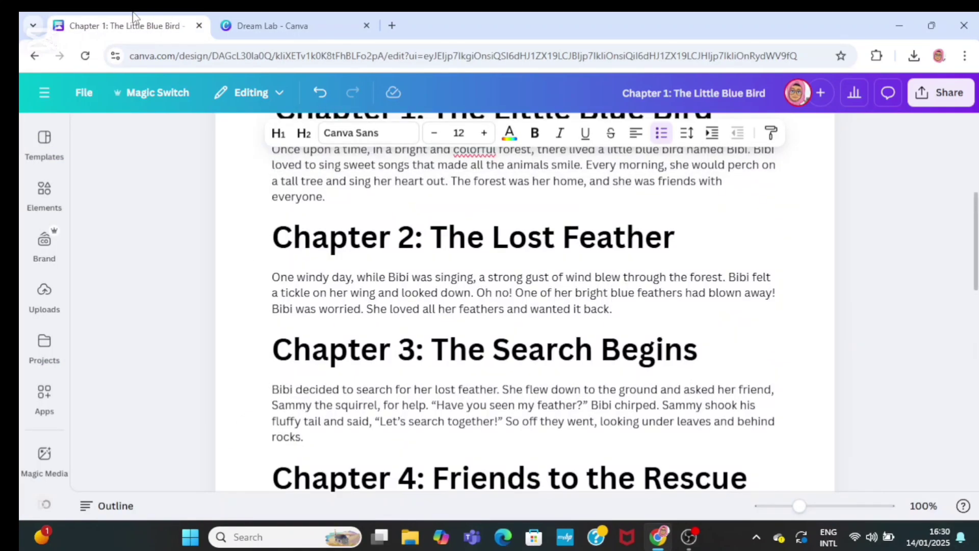
click(245, 26)
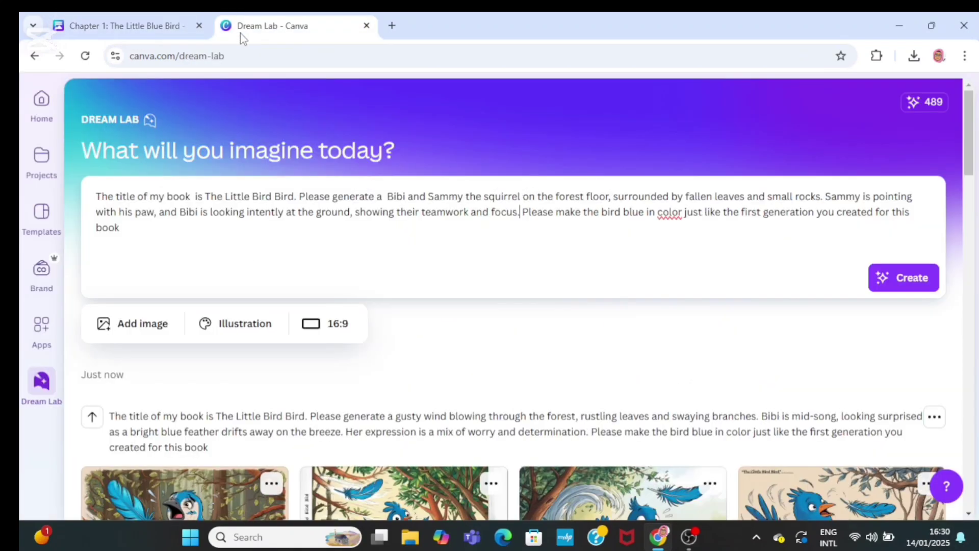
click(622, 214)
text(Bibi)
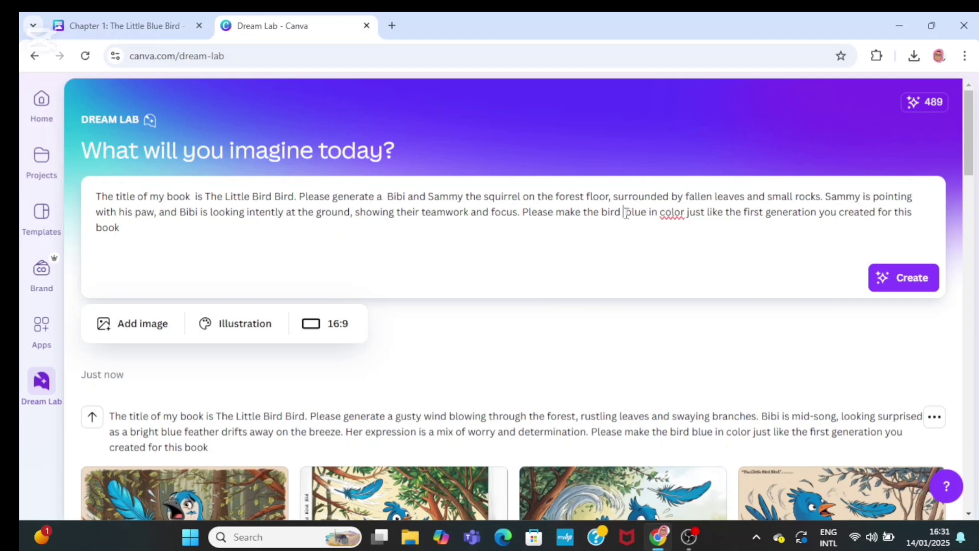
Add "and Sammy black in color" to the end of the description and generate the Chapter 3 images
click(705, 212)
text(and Sammy black in col)
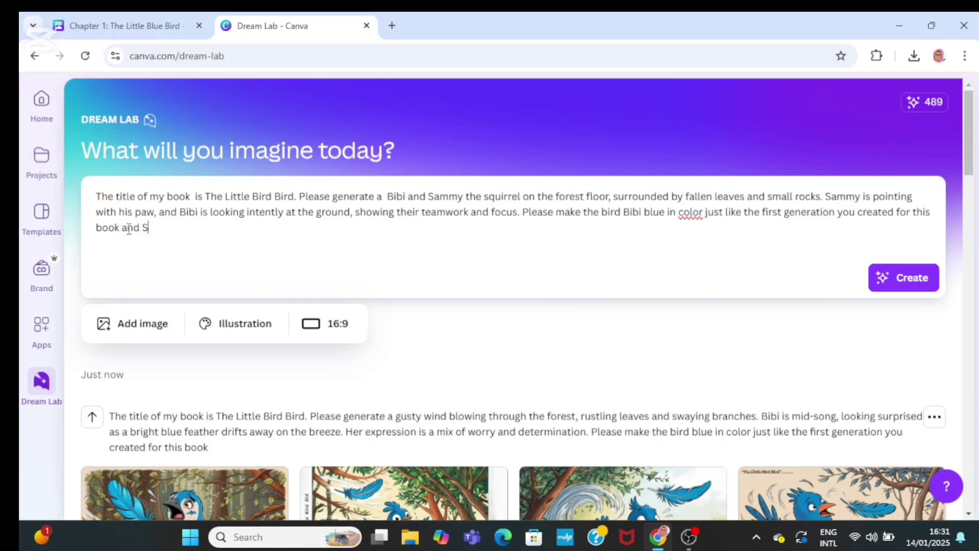
text(or)
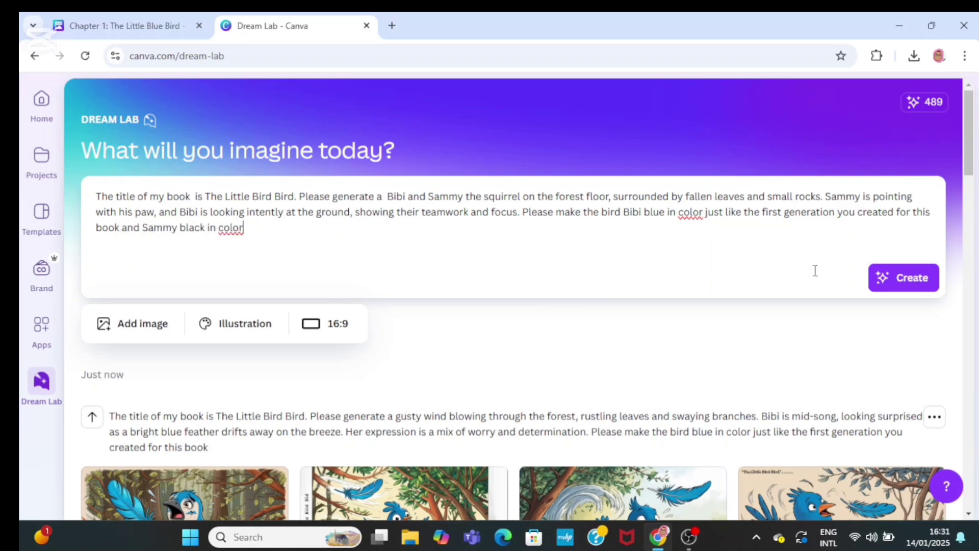
click(903, 278)
Download the third Chapter 3 image of the blue bird and black squirrel, and close its preview
scroll(514, 299, down, 2)
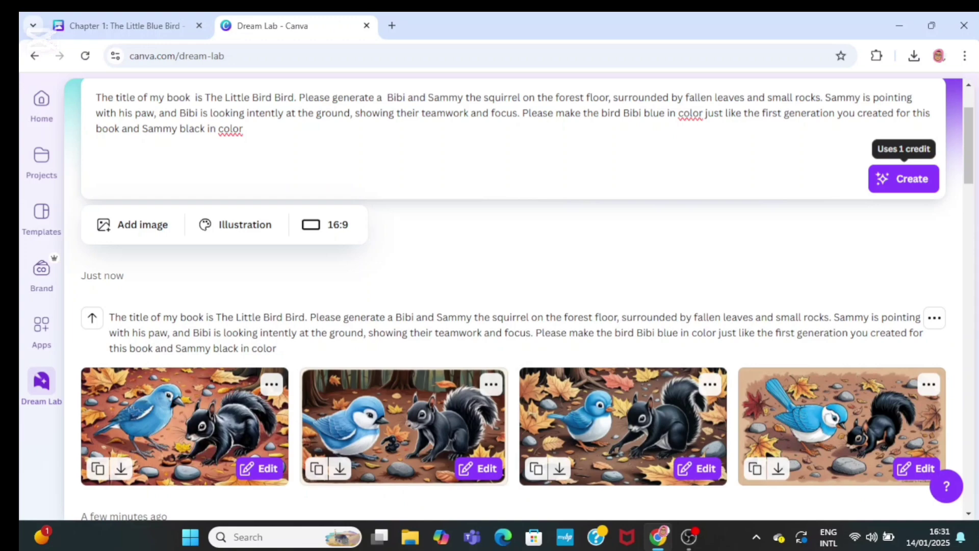
click(605, 428)
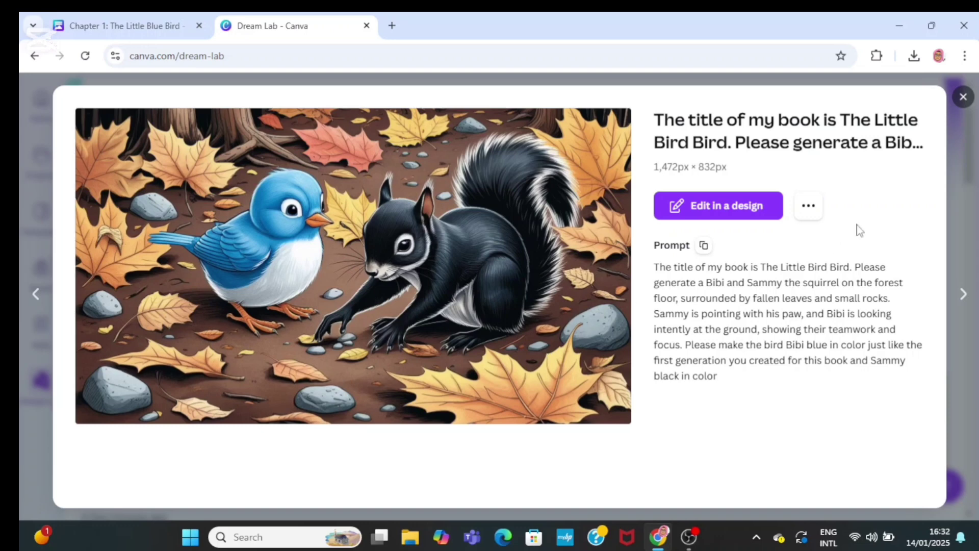
click(809, 207)
click(836, 302)
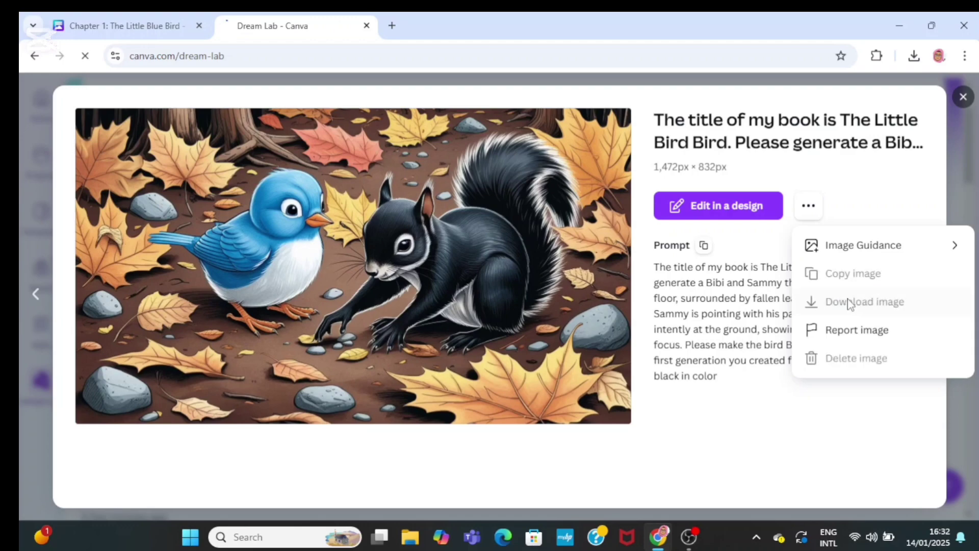
click(961, 100)
Copy the Chapter 4 illustration idea about the group of animal friends from the story doc
click(127, 26)
scroll(403, 255, down, 3)
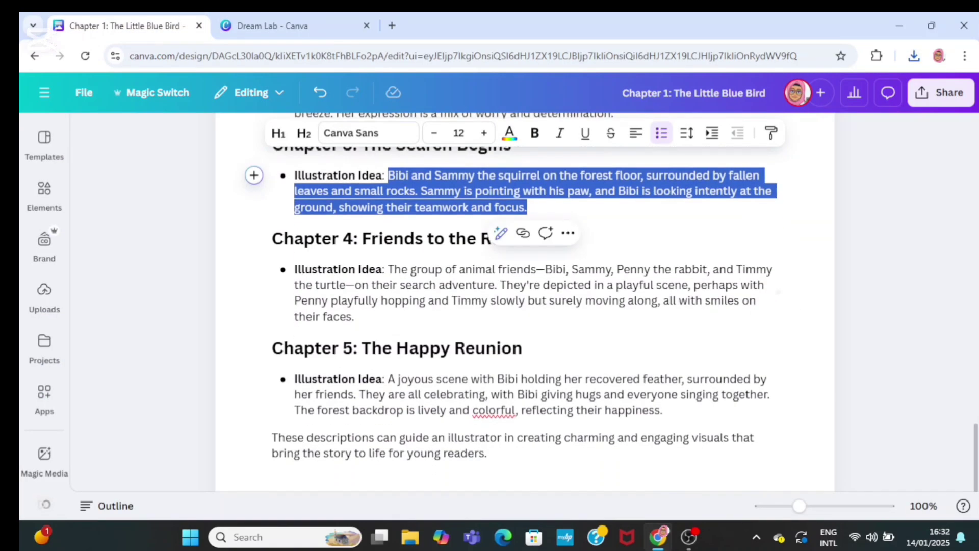
right_click(394, 263)
triple_click(395, 263)
drag(389, 263, 354, 310)
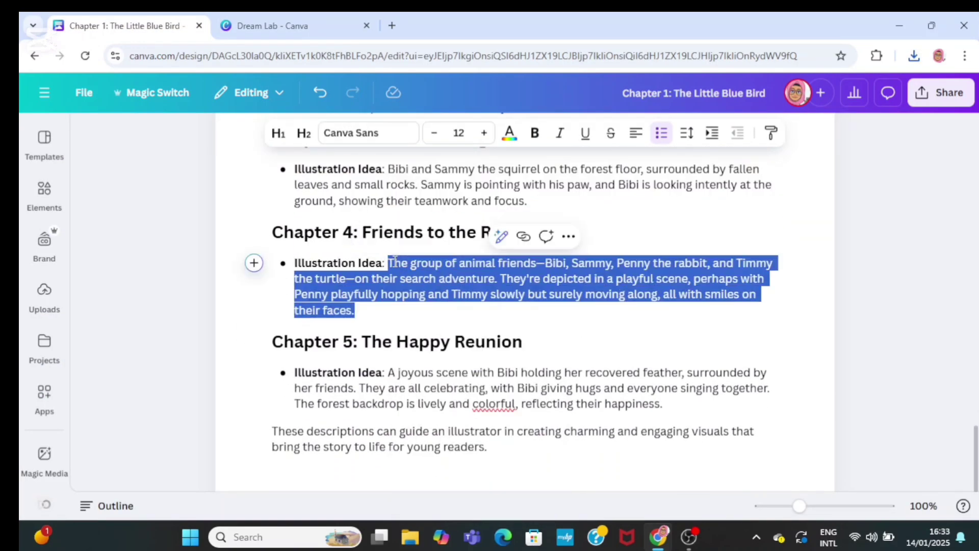
right_click(390, 260)
click(410, 350)
click(292, 27)
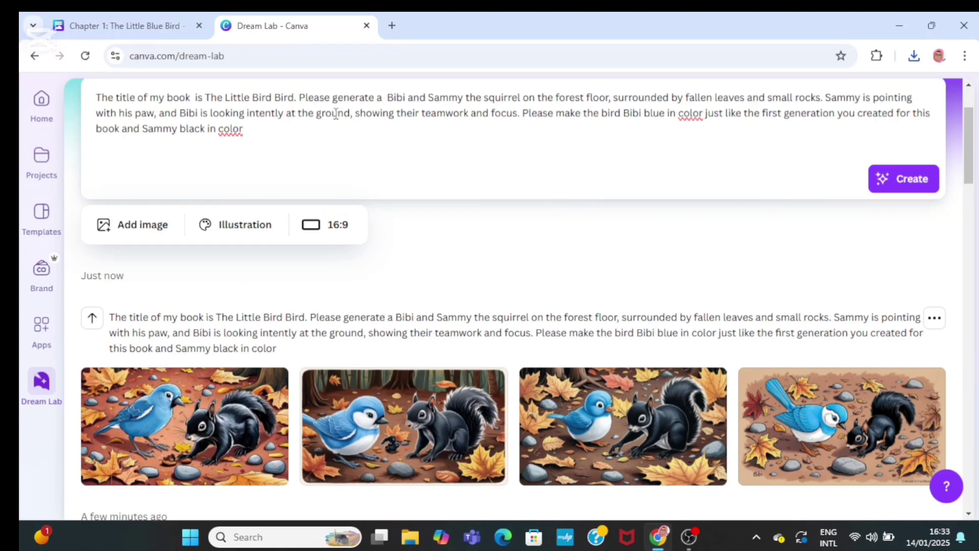
click(153, 23)
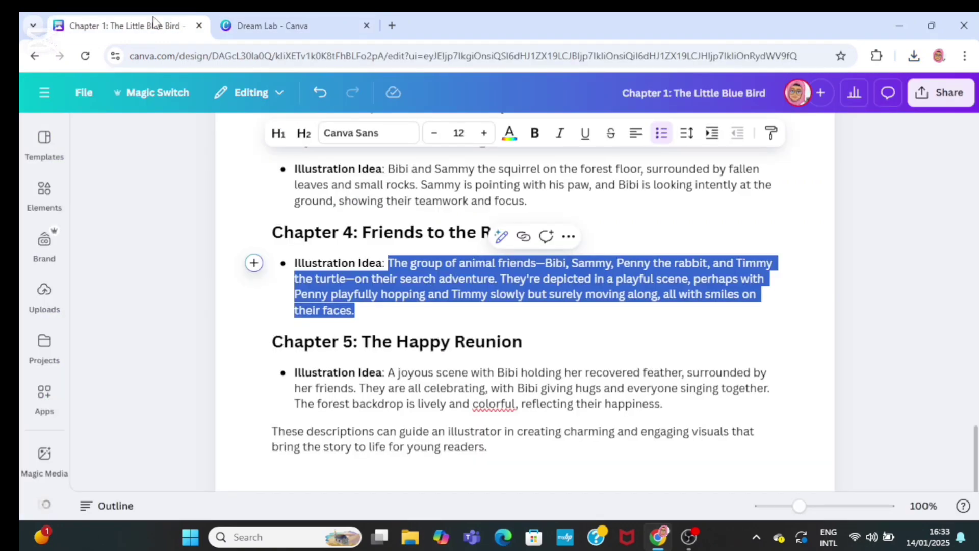
Replace the Chapter 3 scene description in the Dream Lab prompt with the copied Chapter 4 illustration idea
click(292, 26)
drag(387, 97, 518, 113)
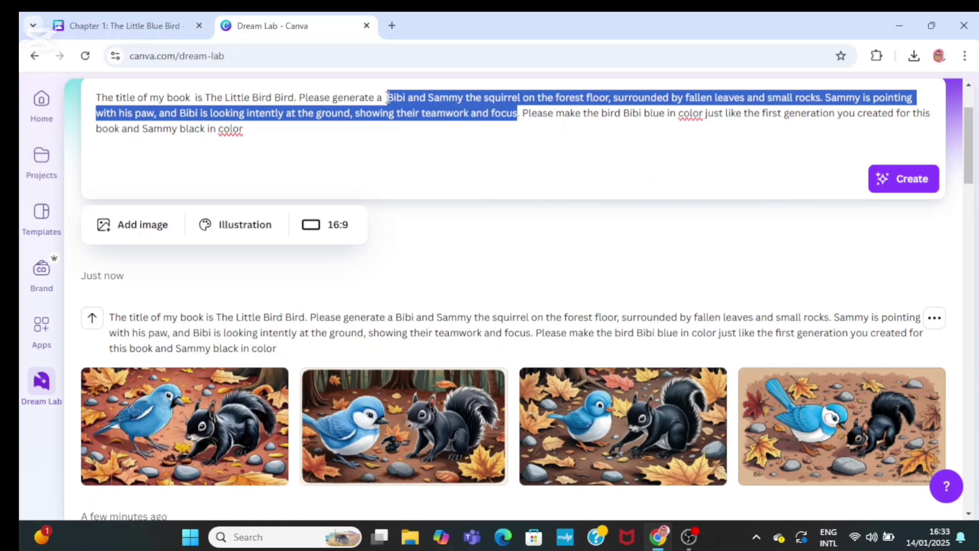
right_click(387, 107)
click(407, 209)
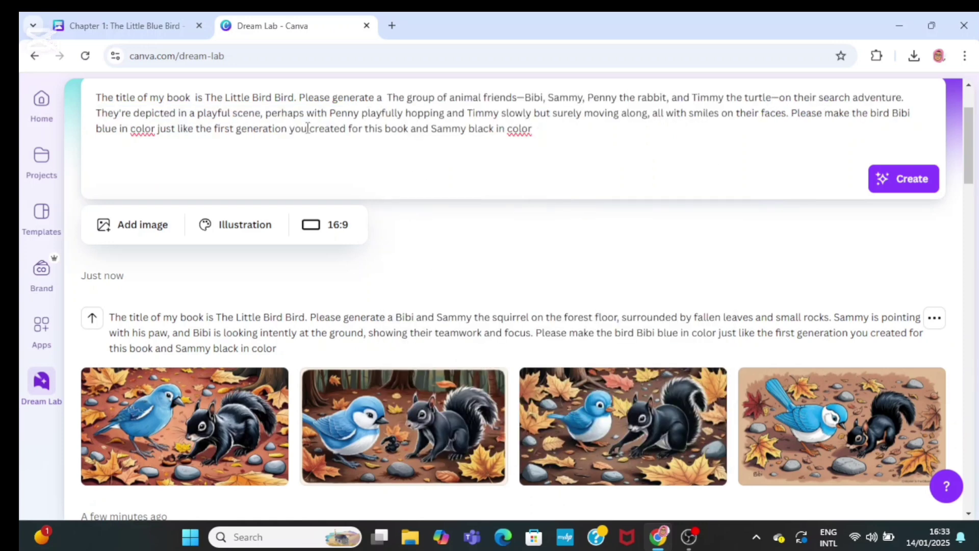
Replace "and" before Sammy with a comma, add "Penny the Rabbit white in color and Timmy the Turtle brown in color", and generate the images
key(BackSpace)
key(BackSpace)
key(BackSpace)
key(BackSpace)
key(BackSpace)
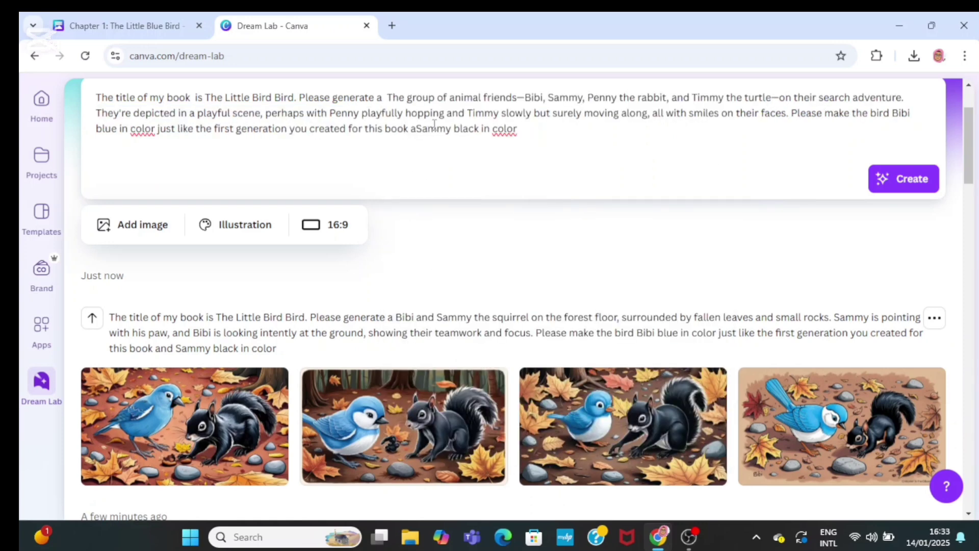
text(,)
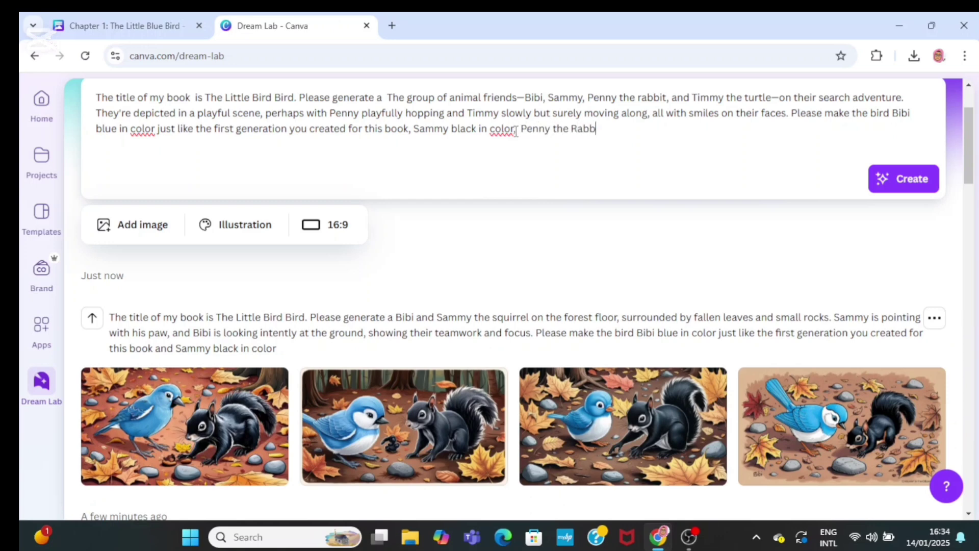
text(olor)
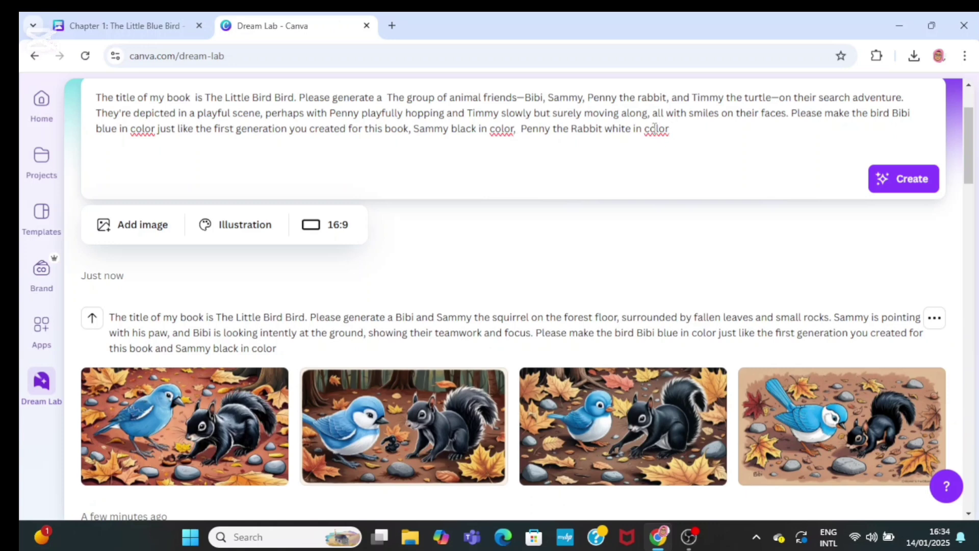
text(  and Timmy the Turtle brown )
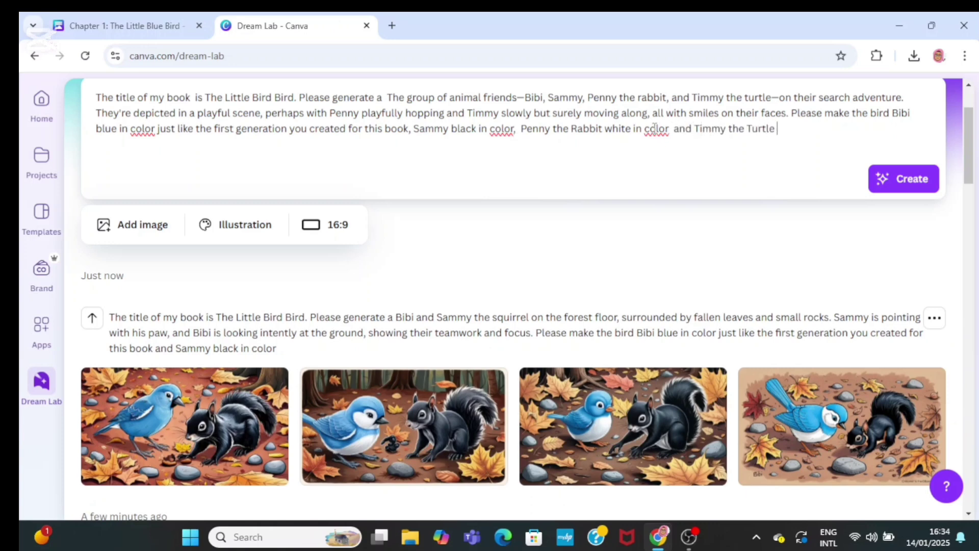
text(in color)
click(903, 178)
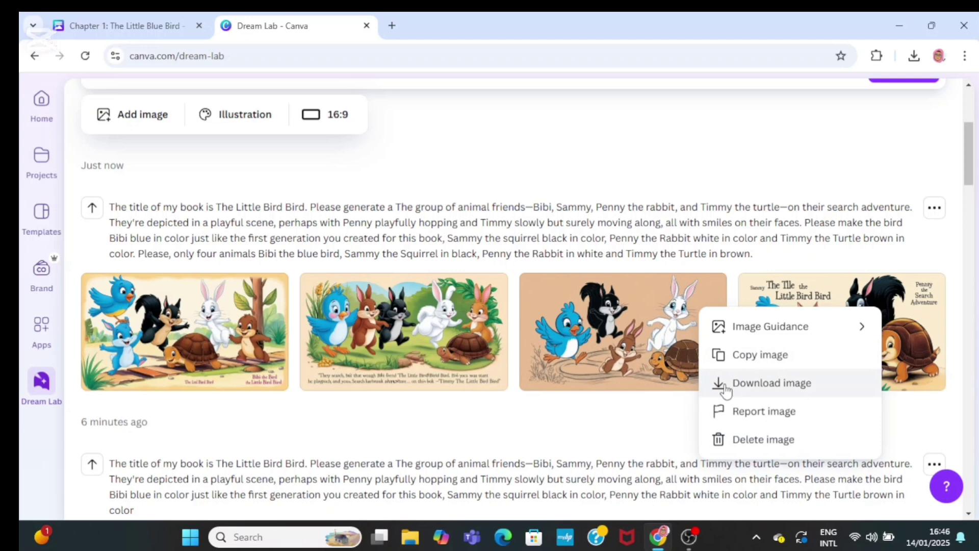
Download the third Chapter 4 image with the tan background from the newest set, and close its preview
click(576, 386)
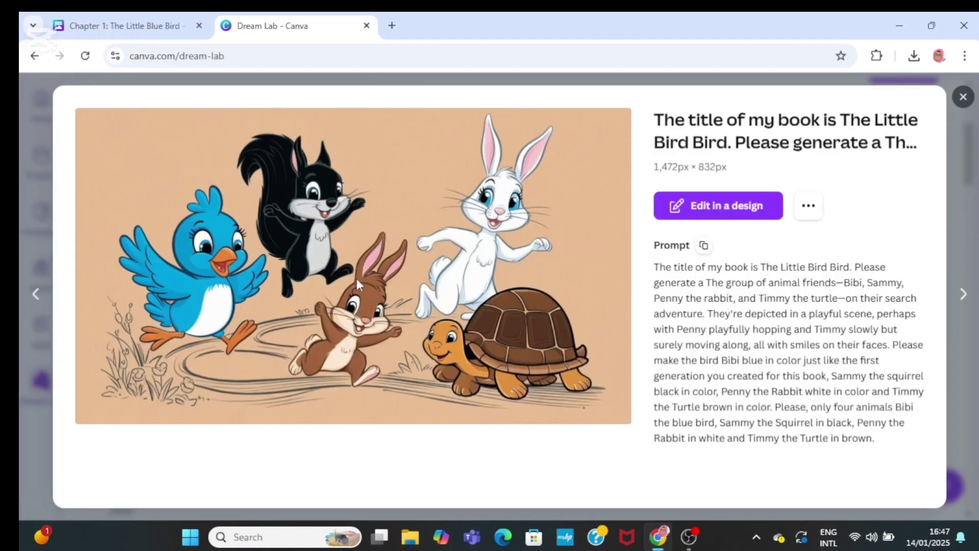
click(811, 210)
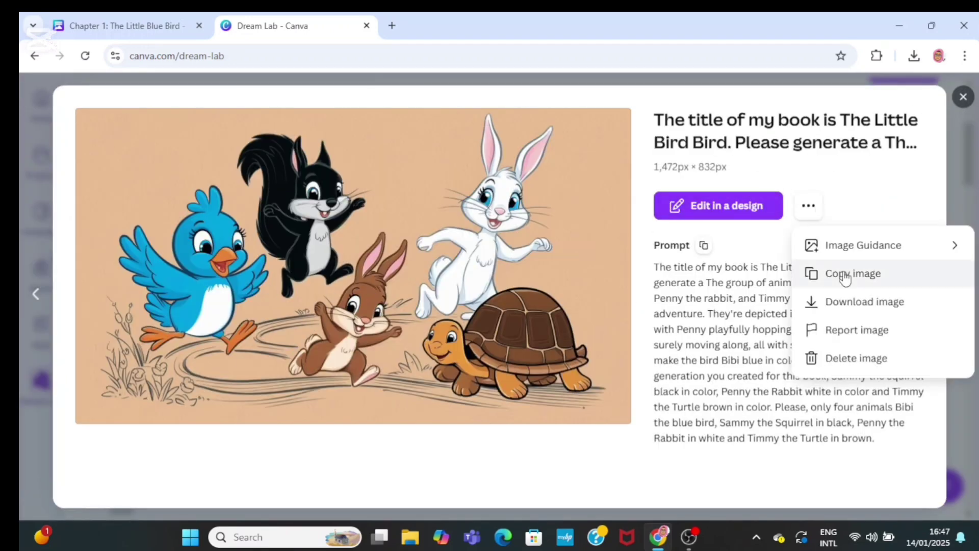
click(852, 305)
click(964, 97)
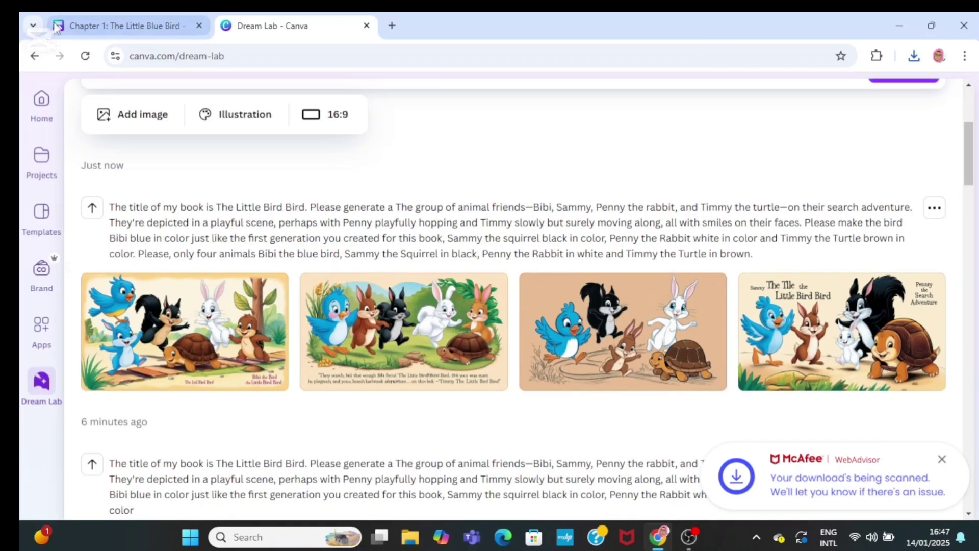
Copy the Chapter 5 illustration idea about the joyous scene with Bibi's recovered feather from the story doc
click(149, 26)
drag(388, 373, 663, 405)
right_click(419, 384)
click(452, 105)
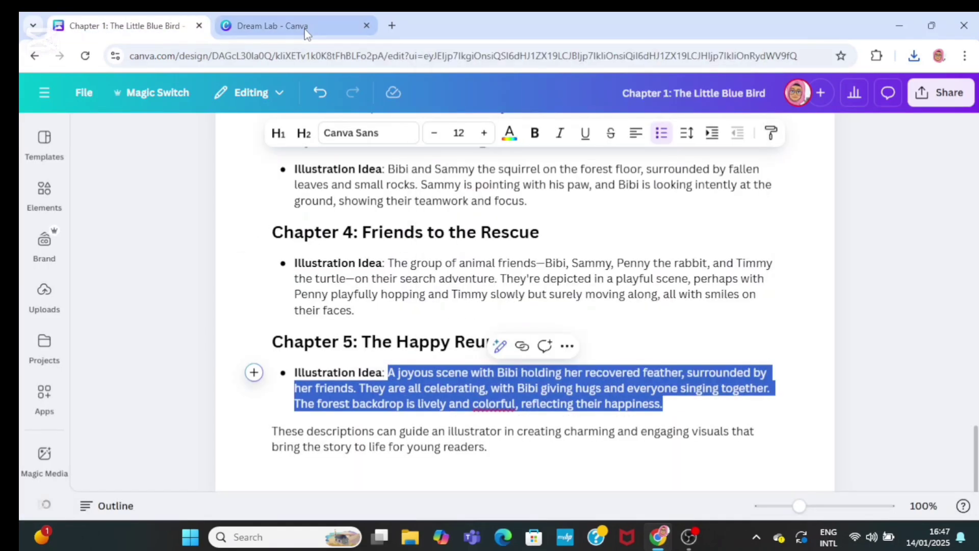
Replace the Chapter 4 scene description in the Dream Lab prompt with the copied Chapter 5 idea, and generate the images
click(273, 25)
drag(969, 156, 969, 124)
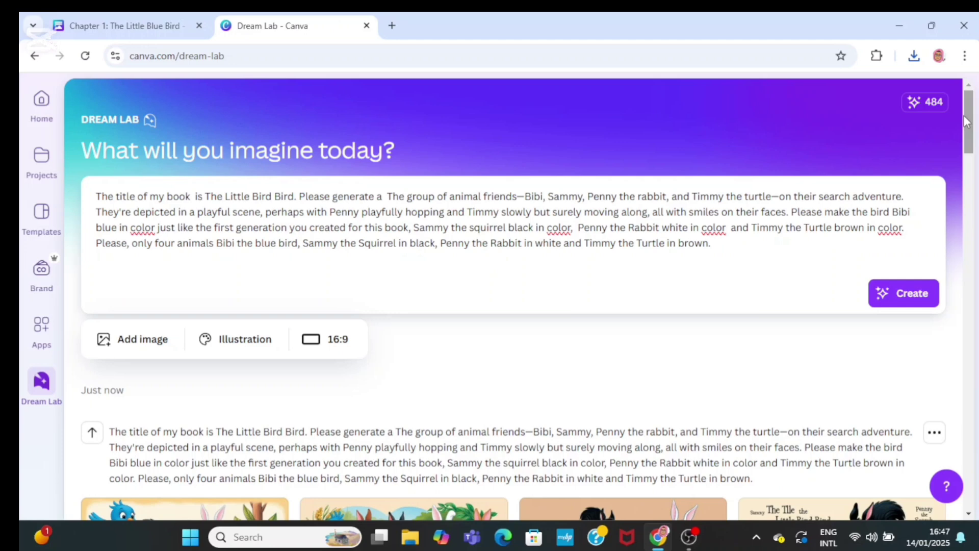
double_click(398, 199)
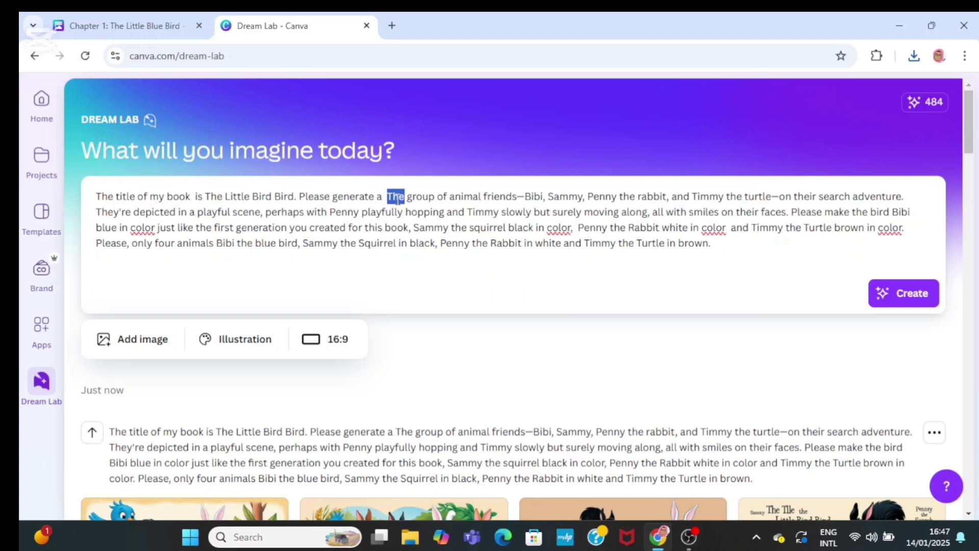
key(shift+Down)
key(shift+Down)
key(shift+Up)
key(ctrl+shift+Right)
key(ctrl+shift+Right)
key(ctrl+shift+Right)
key(ctrl+shift+Right)
key(ctrl+shift+Right)
key(ctrl+shift+Right)
key(ctrl+shift+Right)
key(ctrl+shift+Right)
key(ctrl+shift+Right)
key(ctrl+shift+Right)
key(ctrl+shift+Right)
key(ctrl+shift+Right)
key(ctrl+shift+Right)
key(ctrl+shift+Right)
key(ctrl+shift+Right)
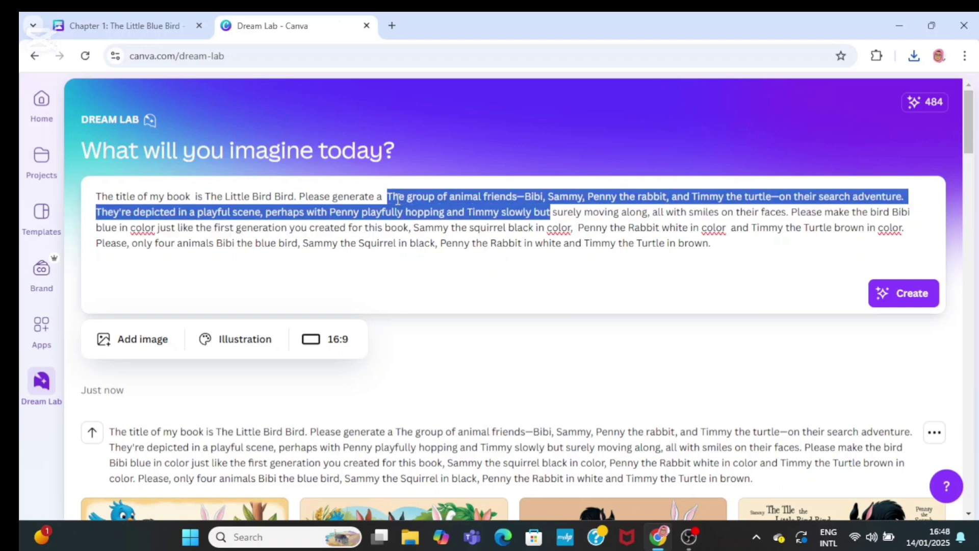
right_click(308, 214)
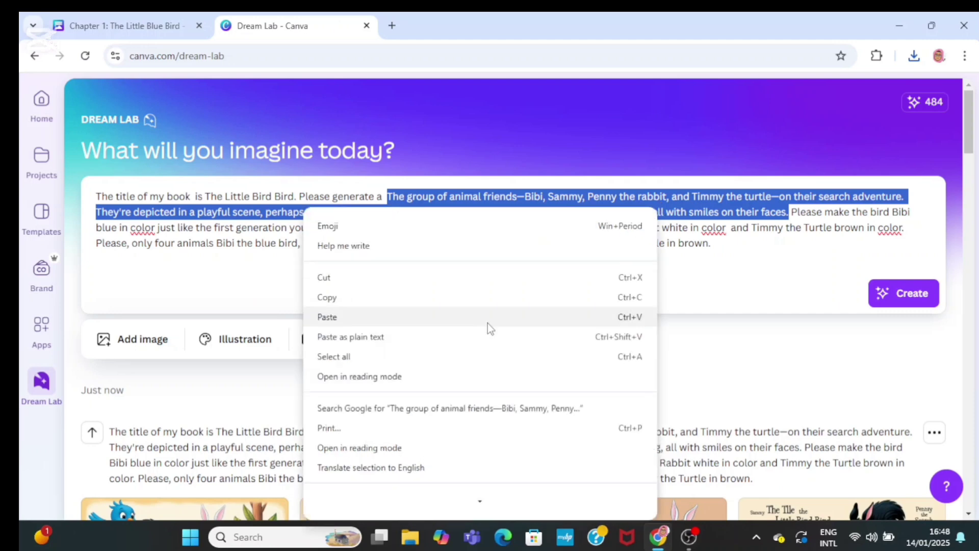
click(489, 319)
click(893, 304)
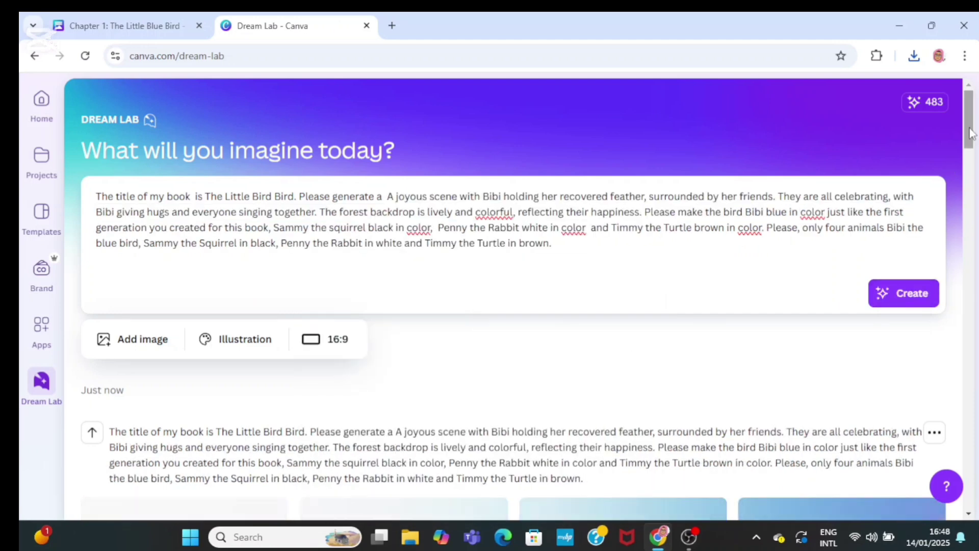
Examine the second Chapter 5 image at full size and close its preview
drag(971, 134, 972, 167)
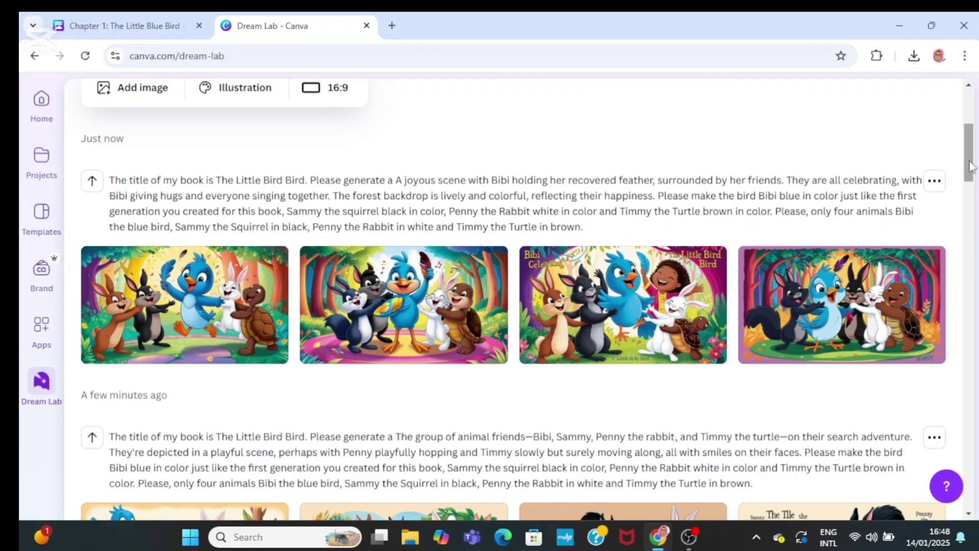
click(430, 331)
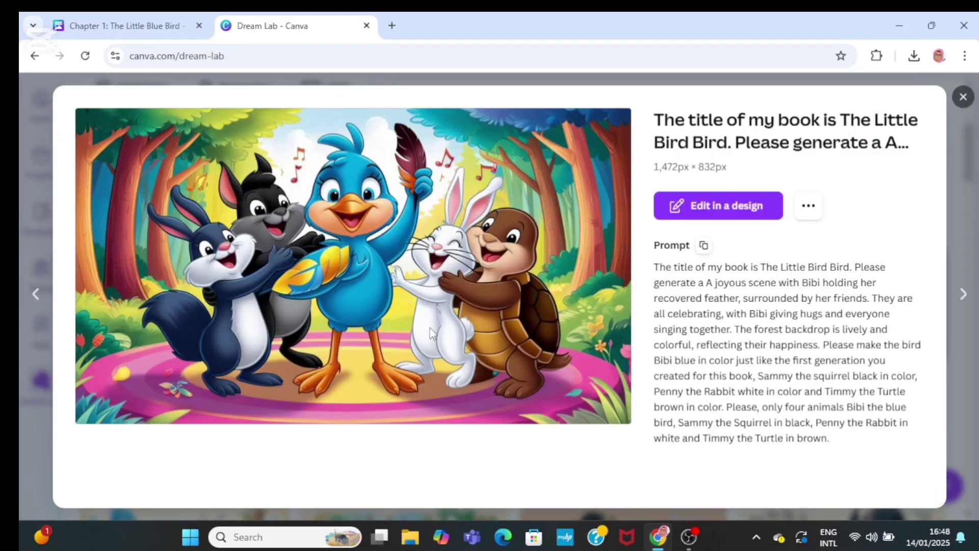
click(965, 106)
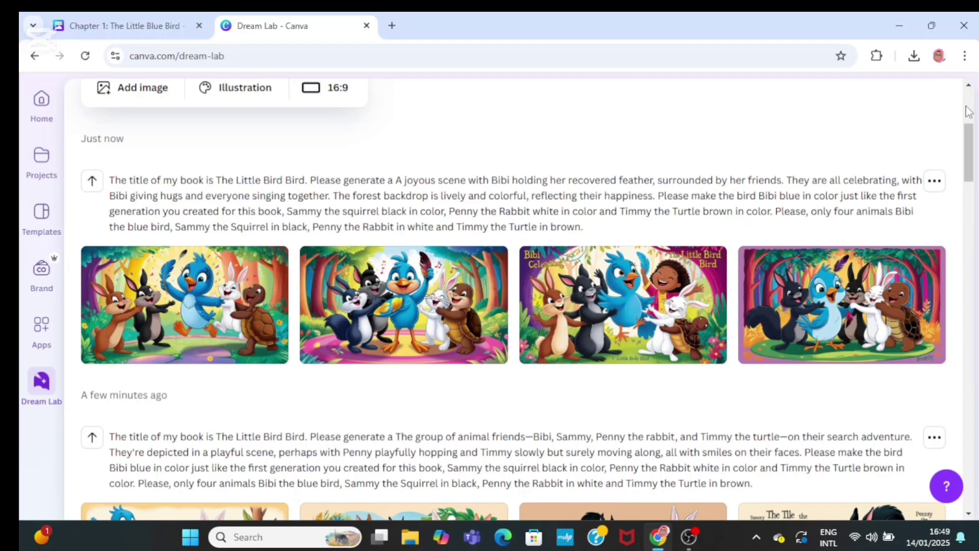
Generate another set of Chapter 5 images from the same description
scroll(514, 300, up, 4)
click(903, 227)
scroll(514, 299, down, 6)
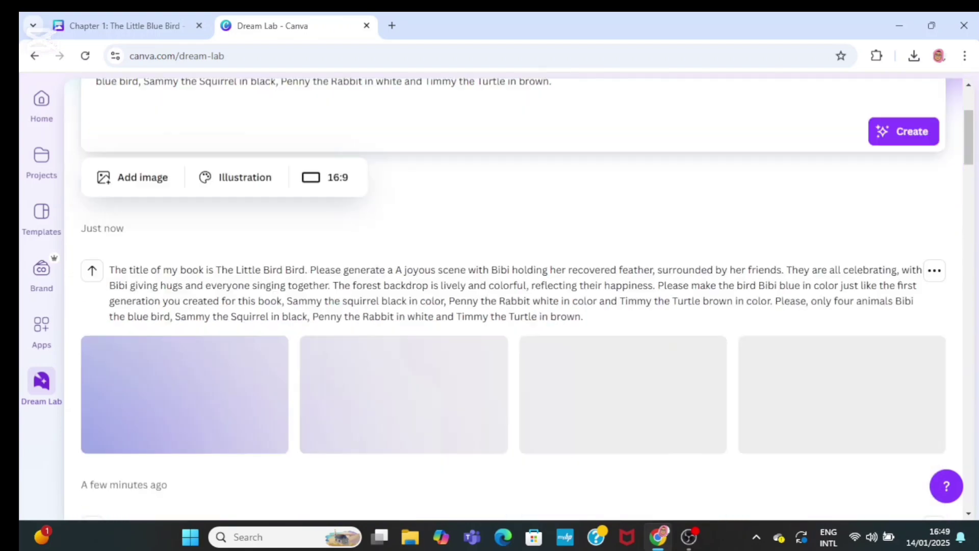
Download the second image of the new Chapter 5 set, showing the bird, black animal, white rabbit and turtle
scroll(514, 299, up, 3)
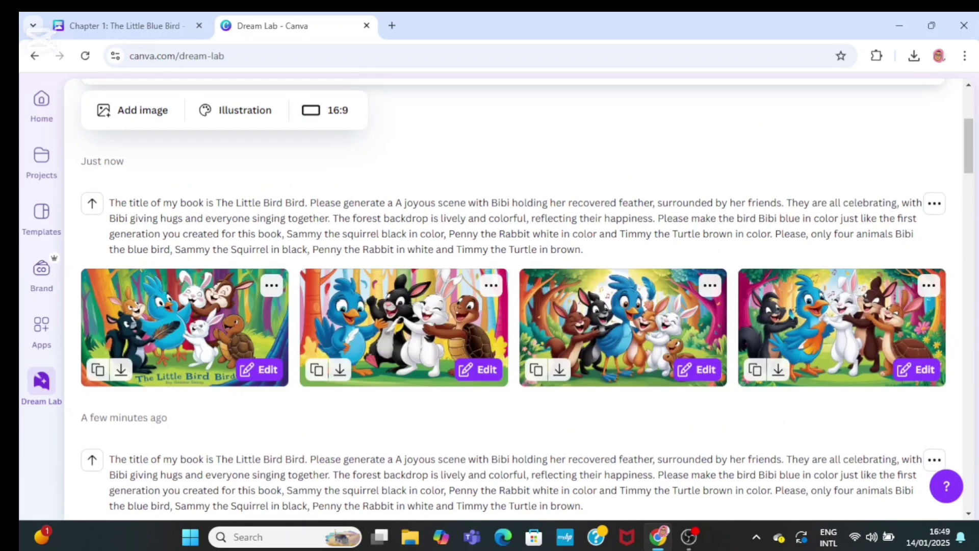
click(406, 335)
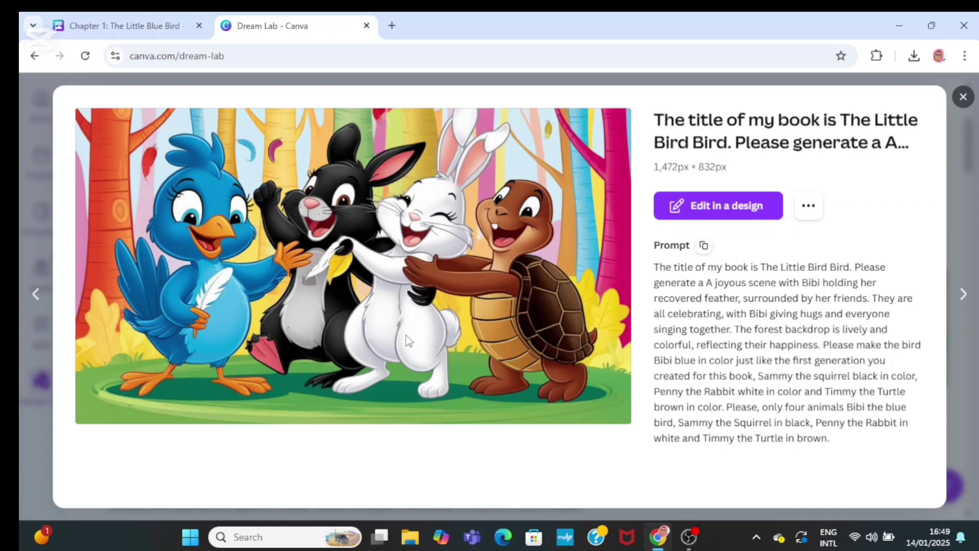
click(808, 209)
click(826, 299)
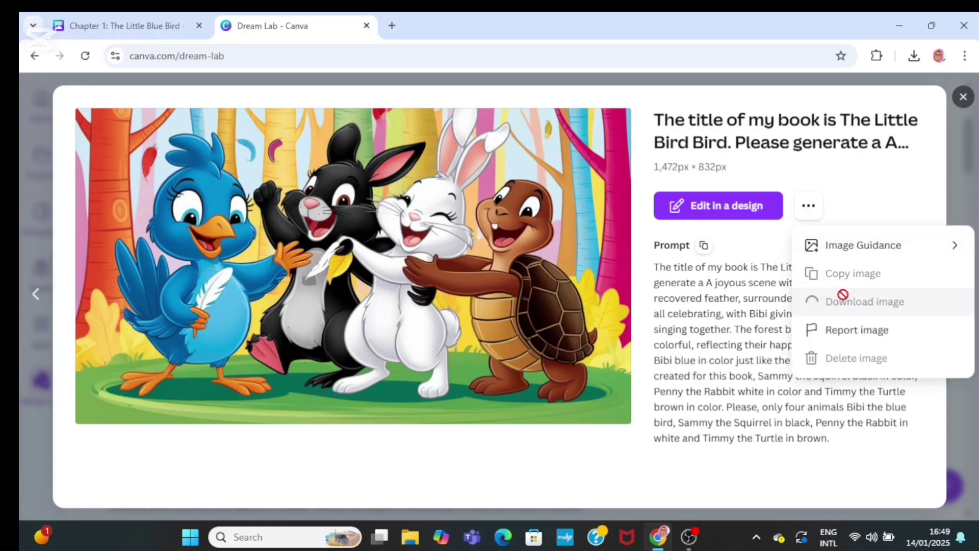
Examine the third image of the new Chapter 5 set at full size and close its preview
scroll(660, 164, down, 2)
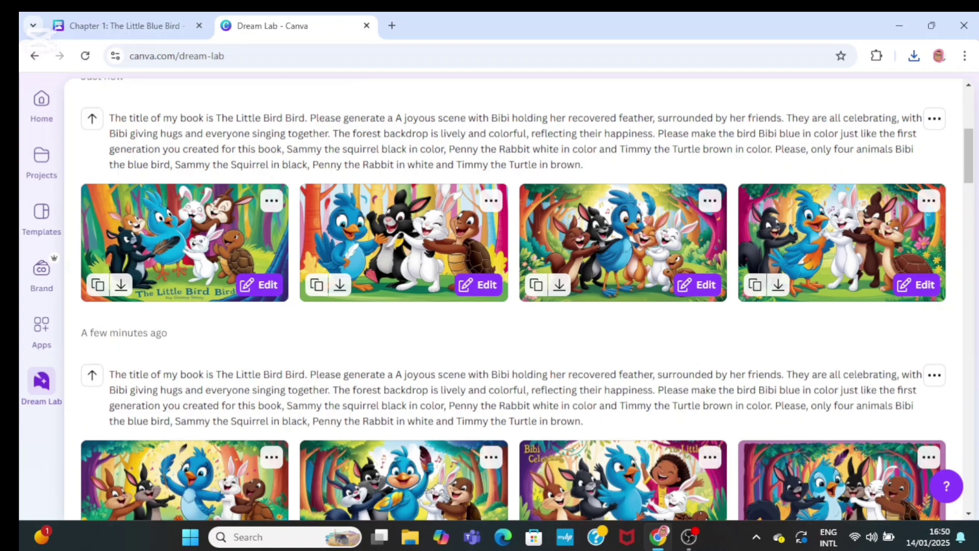
click(632, 236)
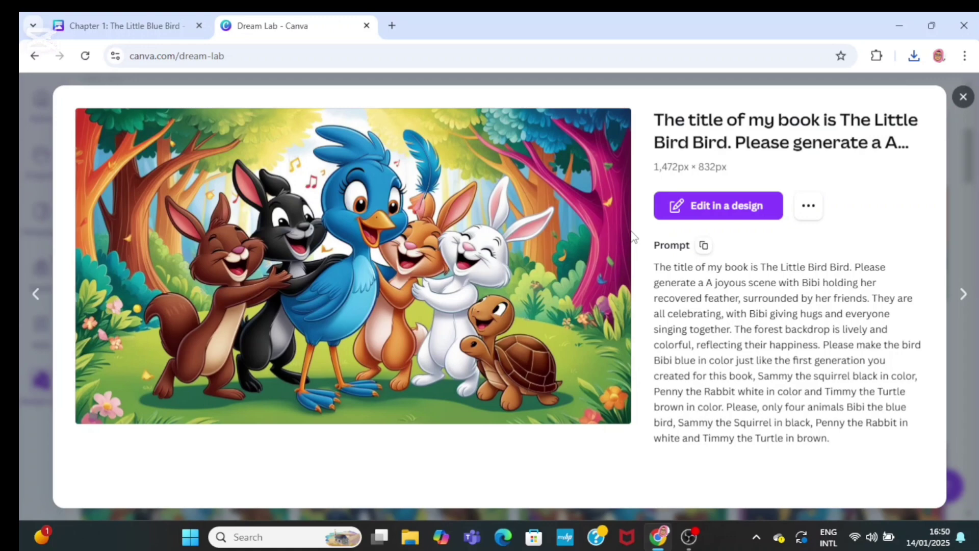
click(963, 97)
Download the first image of the earlier Chapter 5 set, with the bird raising a blue feather, and close its preview
scroll(699, 374, down, 3)
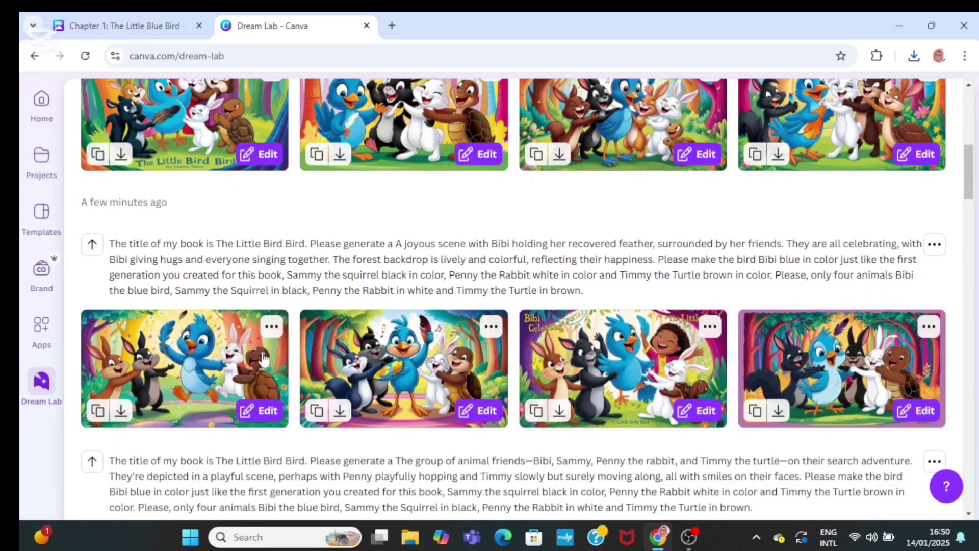
click(214, 370)
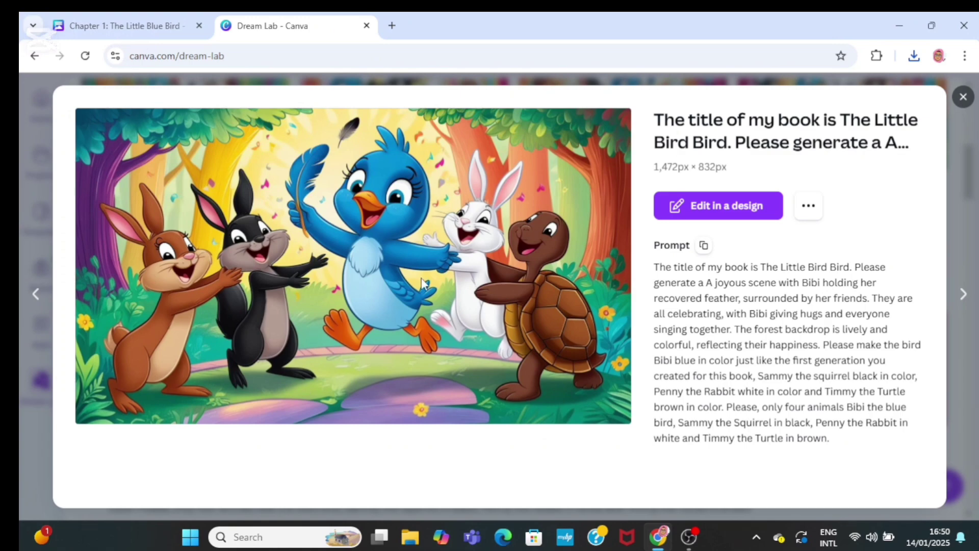
click(815, 211)
click(842, 303)
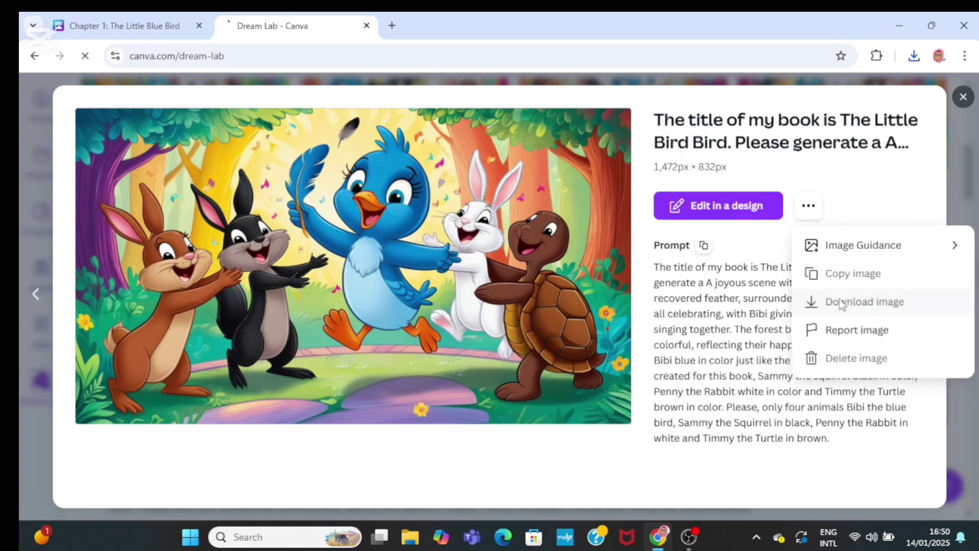
click(963, 99)
scroll(967, 110, down, 3)
scroll(512, 298, down, 6)
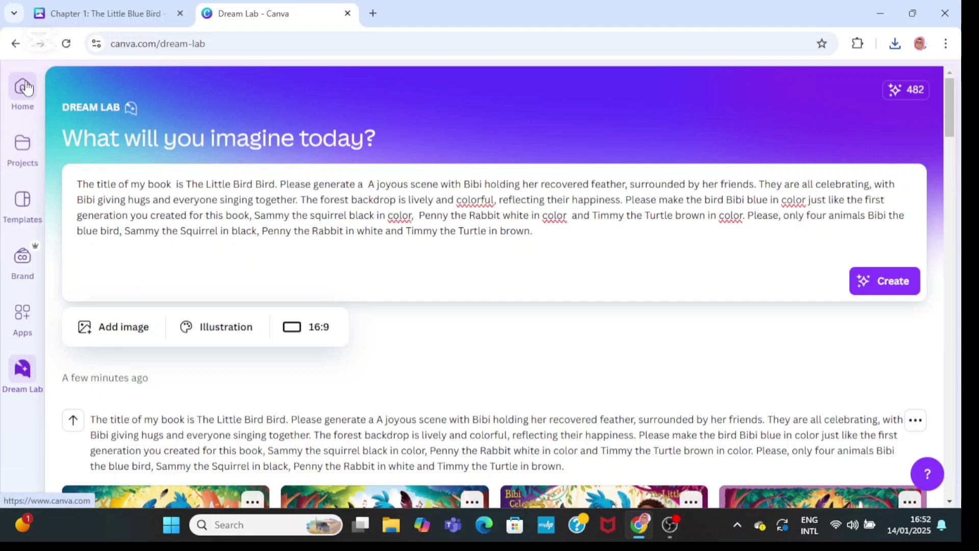
Search for "book" from the Canva home page and create a blank Book Creator Cover (Landscape) design
click(25, 88)
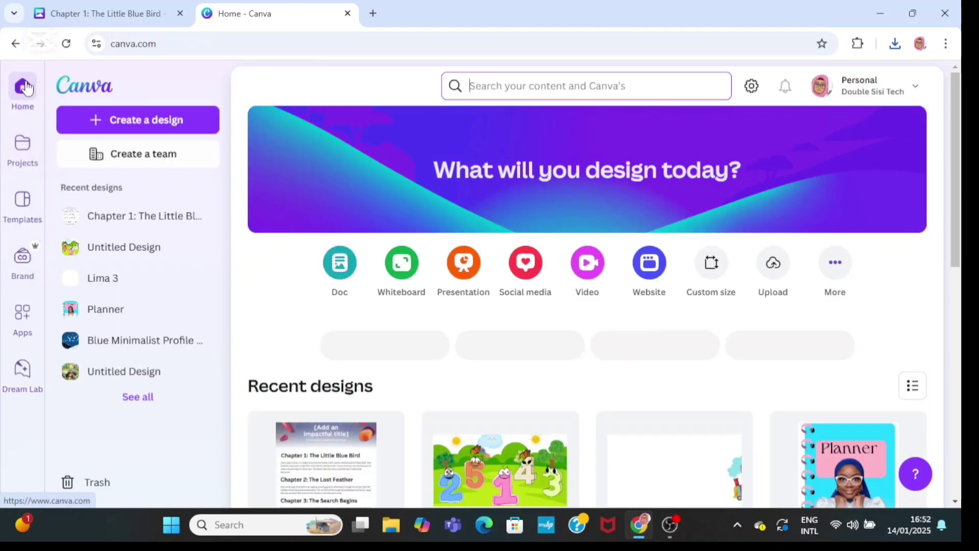
click(490, 88)
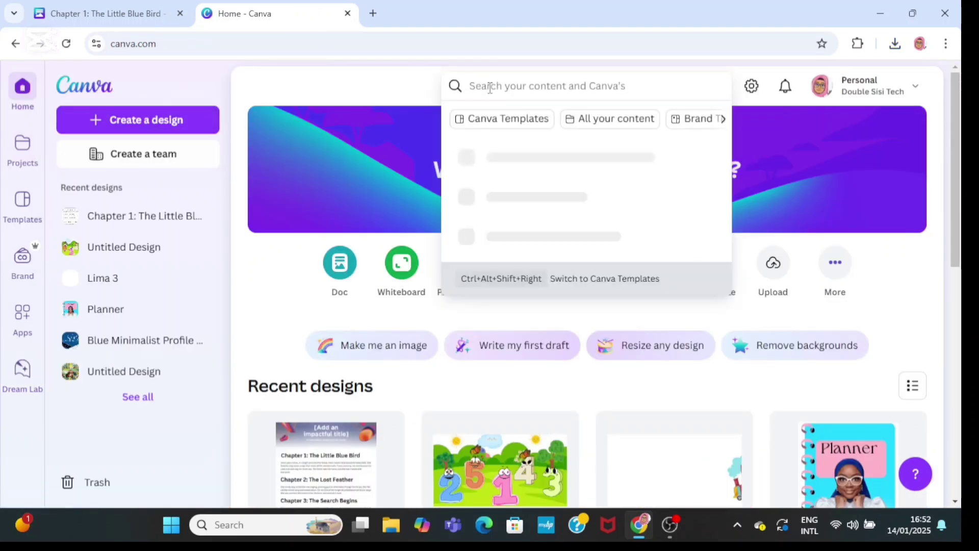
text(book)
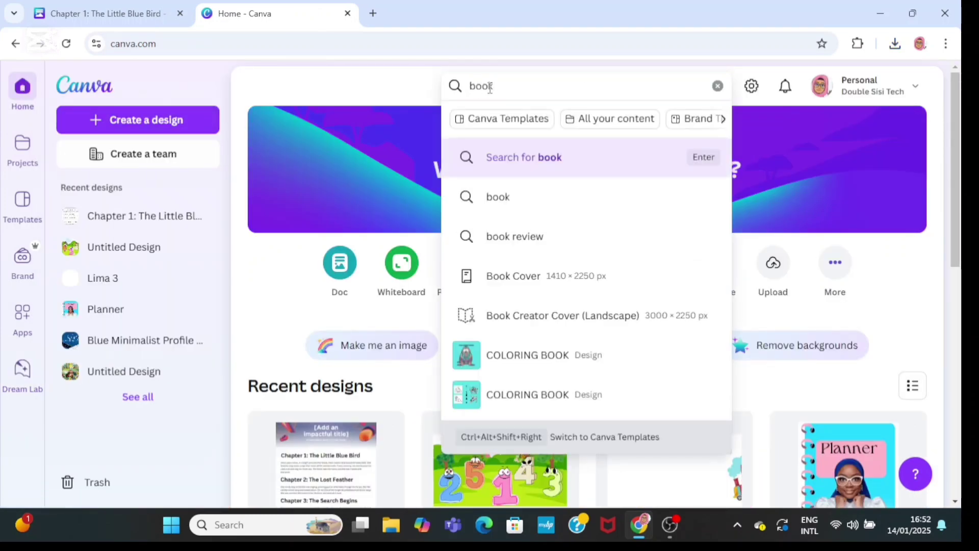
click(565, 316)
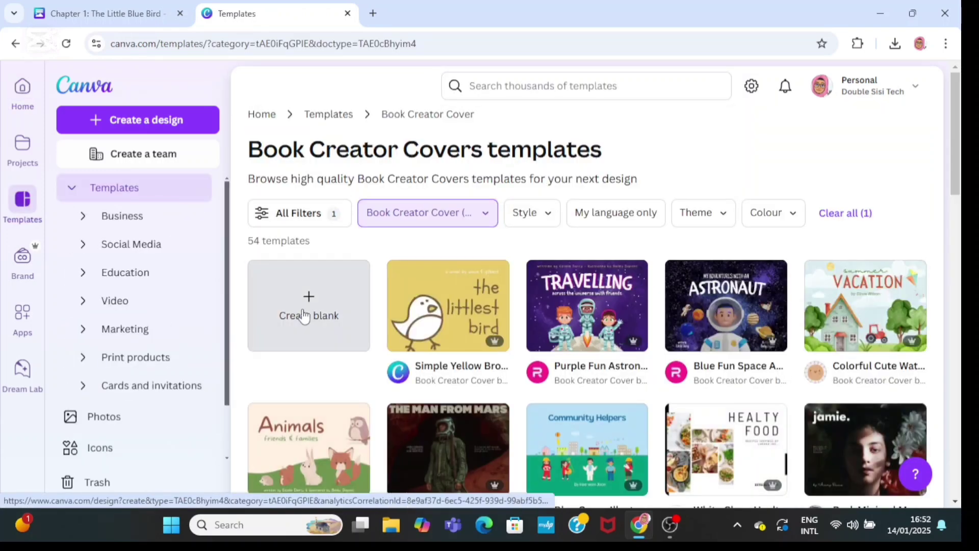
click(295, 313)
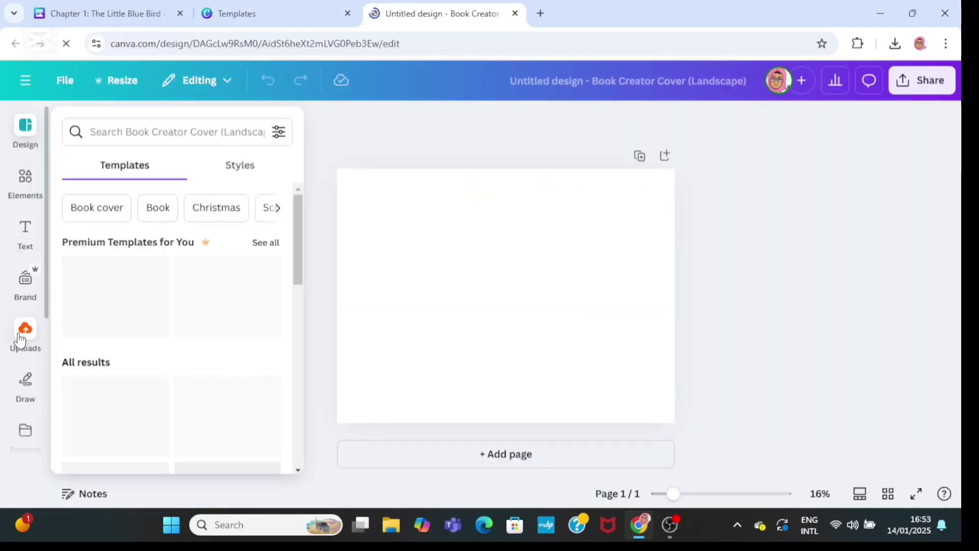
Upload the nine JPG illustrations whose names start with "The title of my book is The Little Bird" from the Downloads folder
click(20, 339)
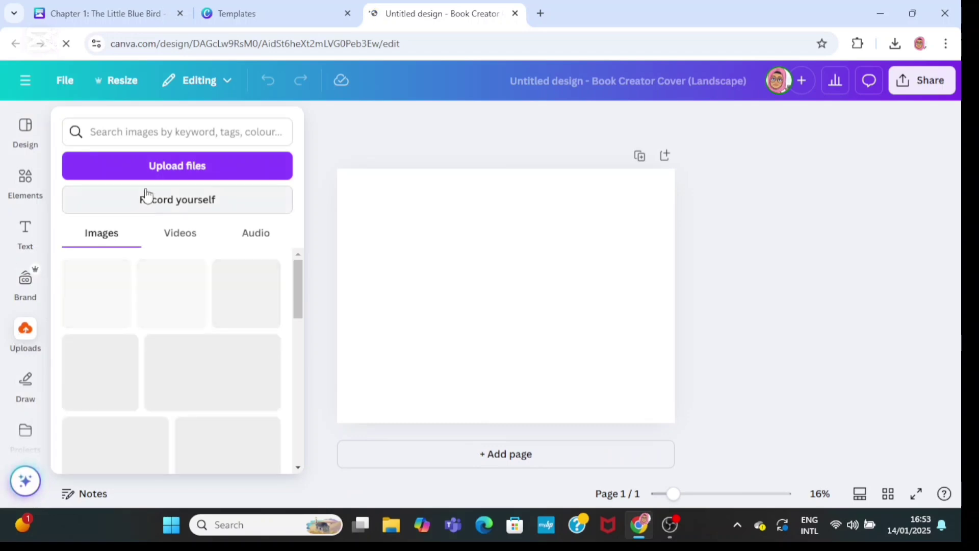
click(164, 169)
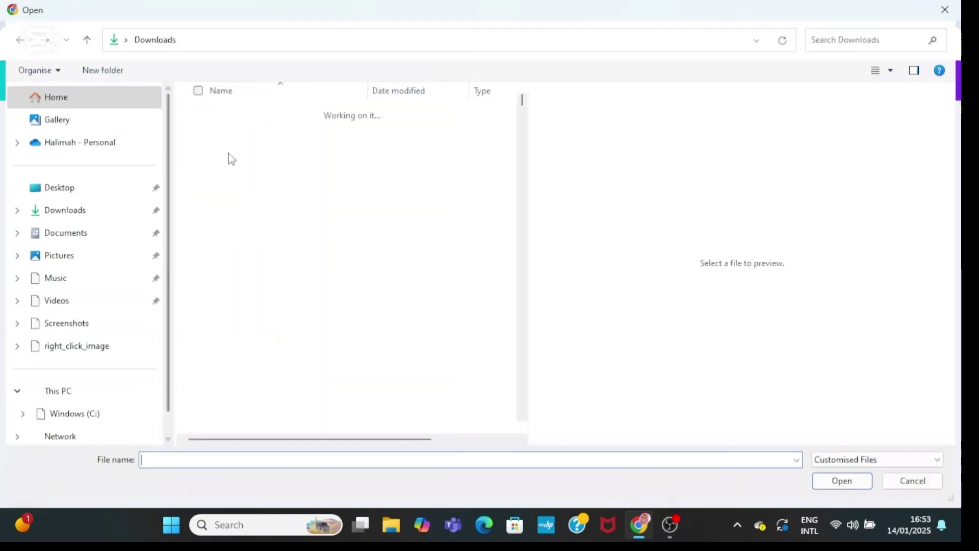
click(277, 307)
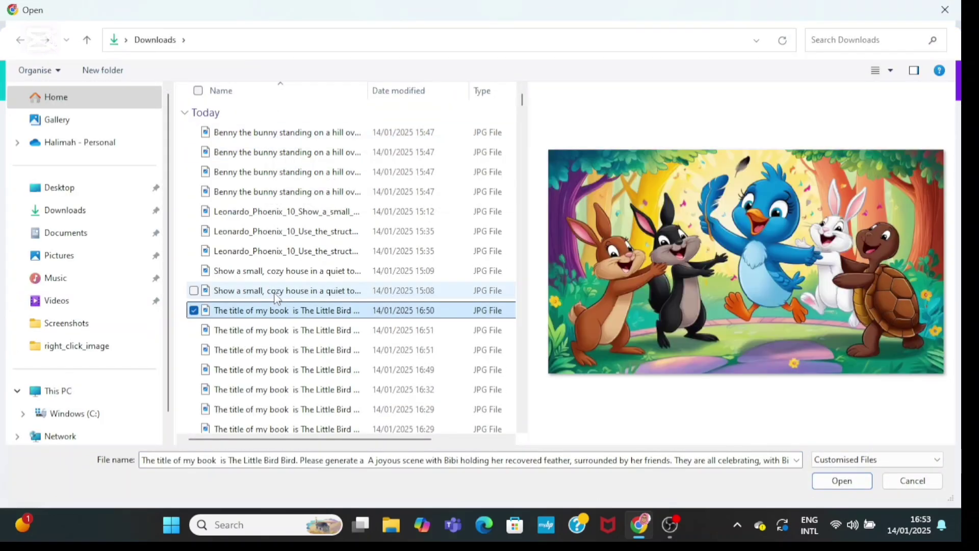
scroll(277, 309, down, 2)
click(278, 357)
key(shift+Up)
key(shift+Up)
key(shift+Up)
key(shift+Up)
key(shift+Up)
key(shift+Up)
key(shift+Up)
key(shift+Up)
key(shift+Up)
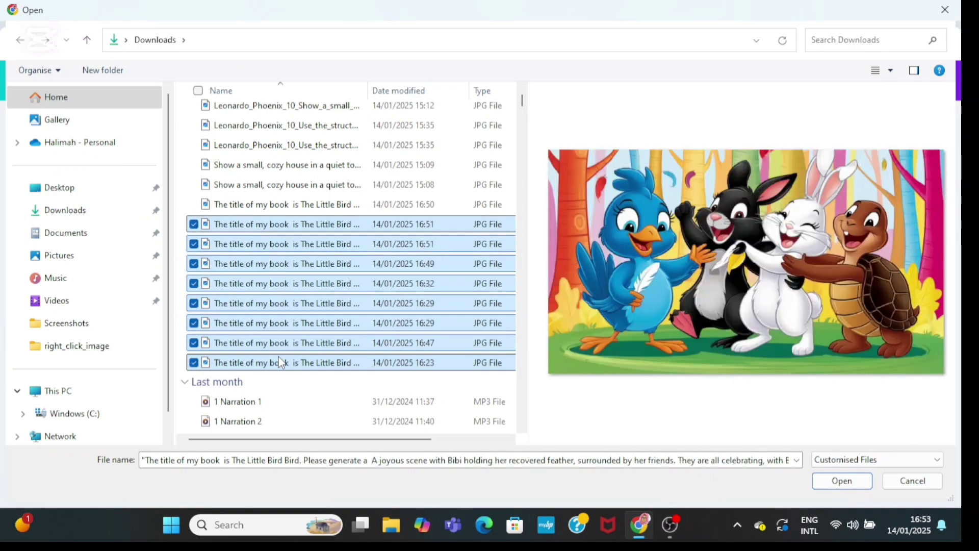
key(shift+Down)
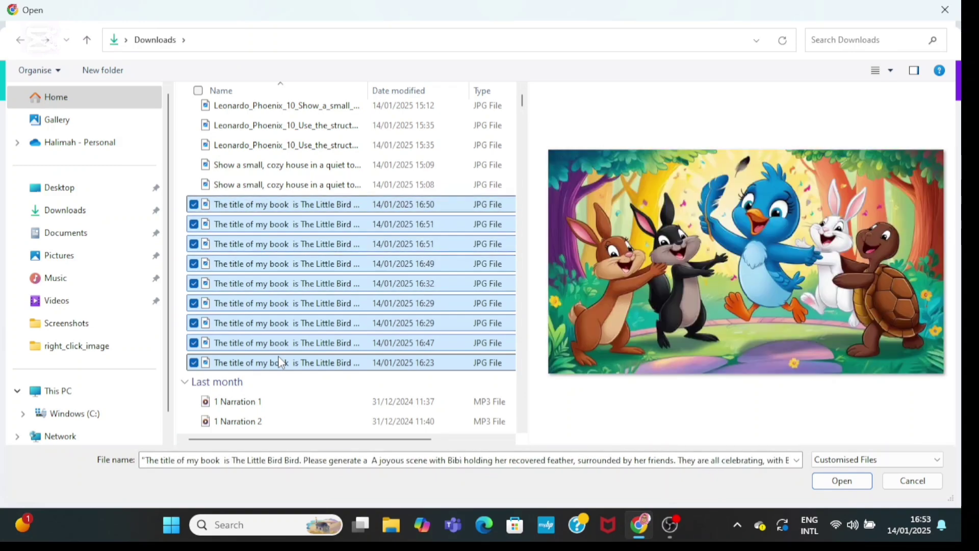
click(827, 484)
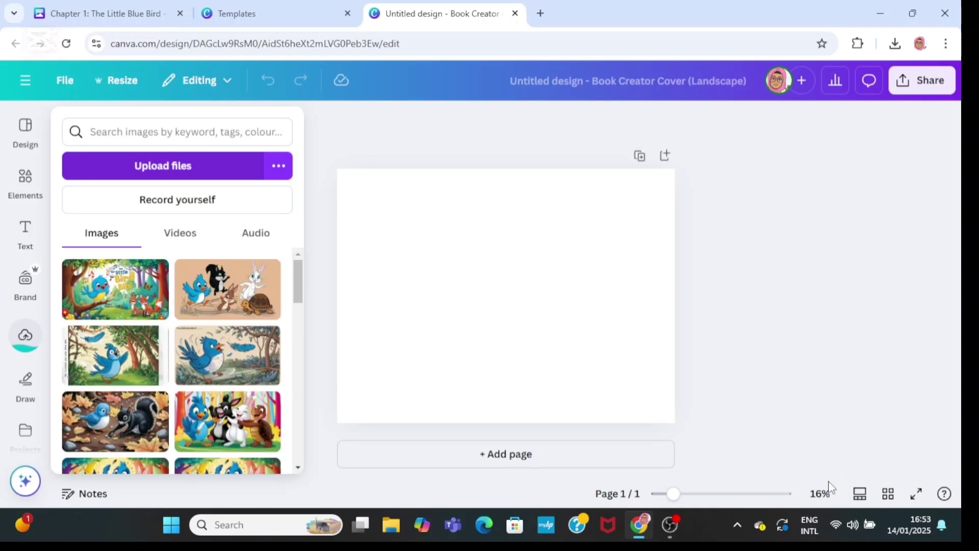
click(487, 337)
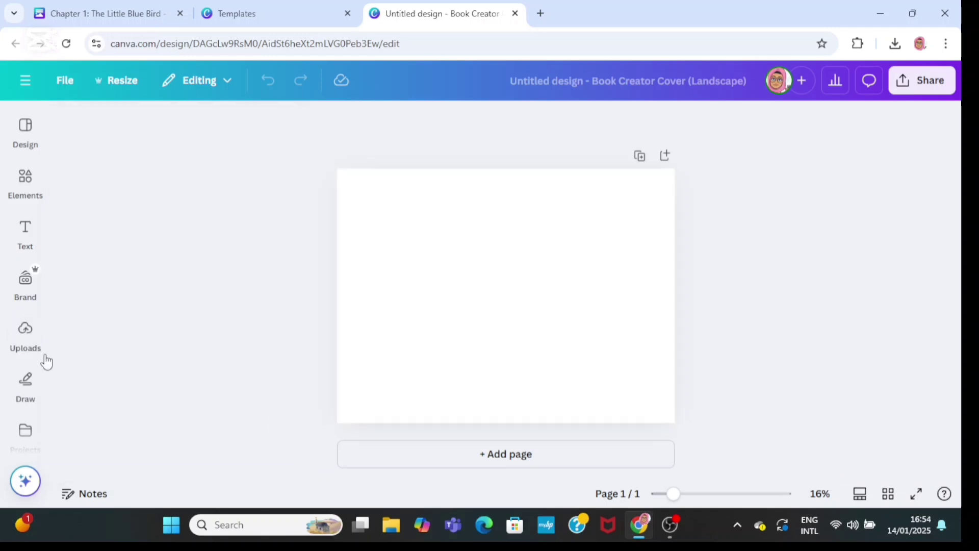
Place the uploaded image of the singing blue bird with the deer and fox on the page and set it as the background
click(25, 335)
drag(300, 274, 288, 258)
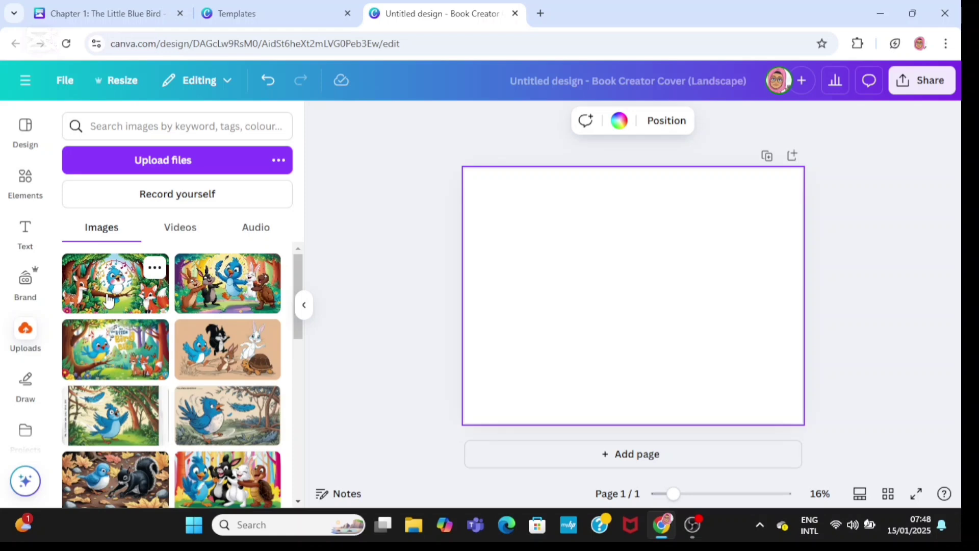
click(109, 301)
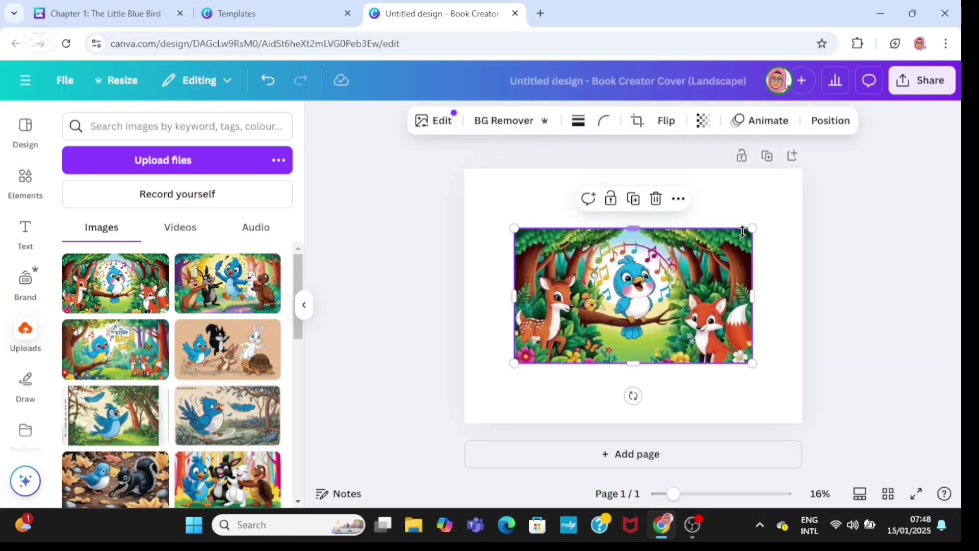
mouse_move(751, 228)
mouse_down()
mouse_move(768, 211)
mouse_move(763, 222)
mouse_up()
right_click(658, 330)
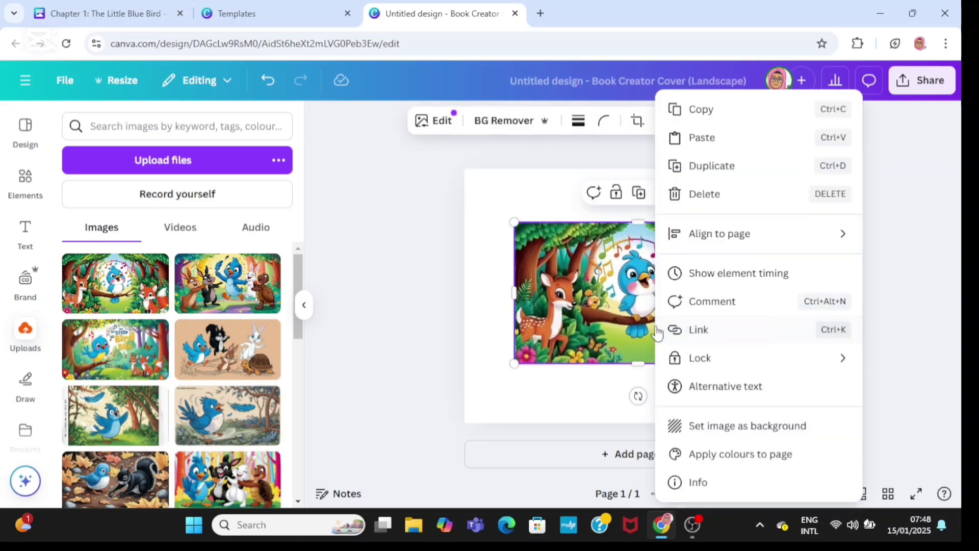
click(703, 429)
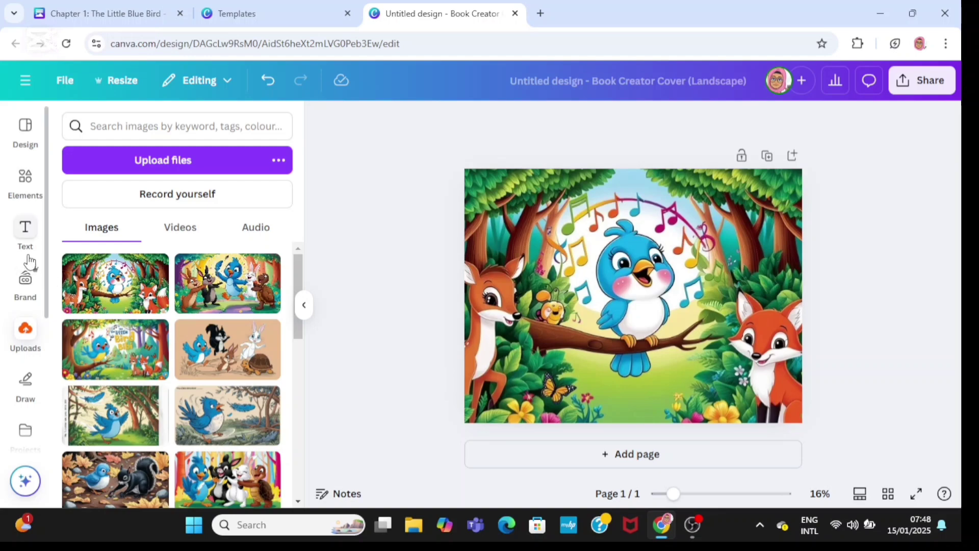
Copy the title text "The Little Blue Bird" from the Chapter 1 heading in the story document
click(104, 14)
scroll(228, 189, up, 20)
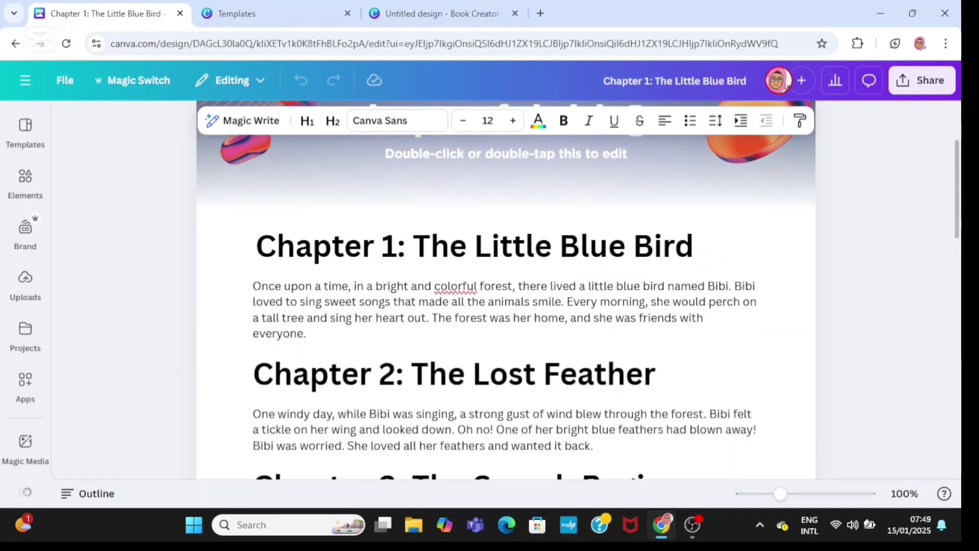
key(ctrl+z)
double_click(429, 233)
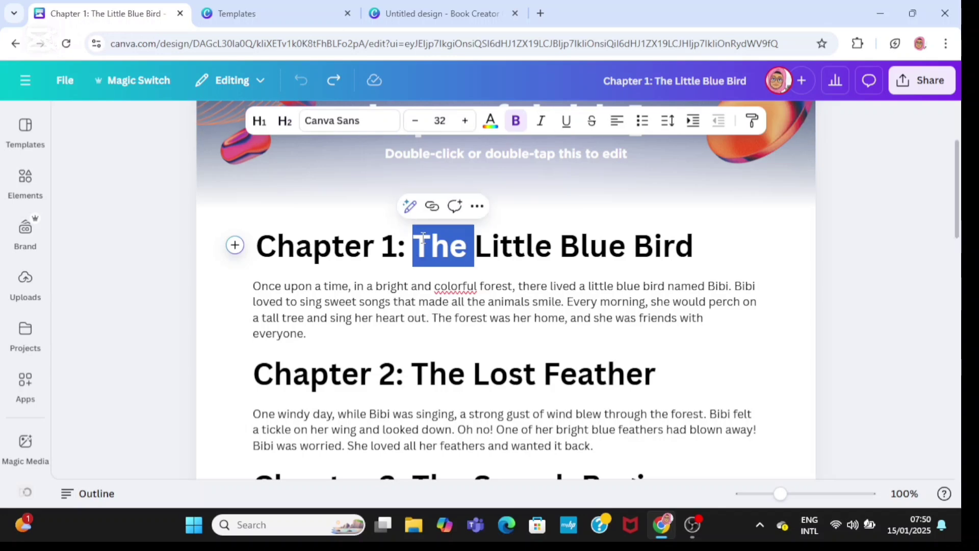
key(shift+Right)
key(shift+Right)
key(shift+Right)
key(shift+Right)
key(shift+Right)
key(shift+Right)
key(shift+Right)
key(shift+Right)
key(shift+Right)
key(shift+Right)
key(shift+Right)
key(shift+Right)
key(shift+Right)
key(shift+Right)
key(shift+Right)
key(shift+Right)
key(shift+Right)
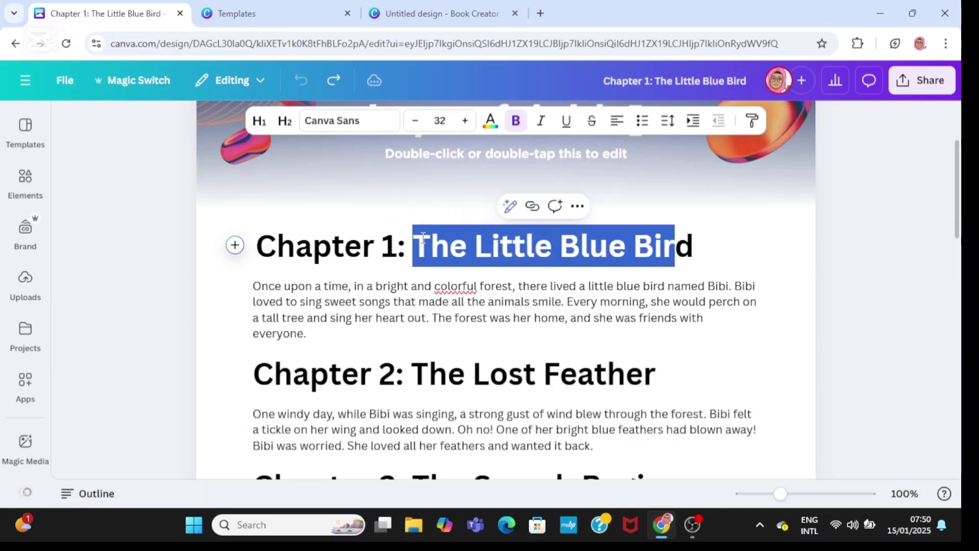
right_click(502, 246)
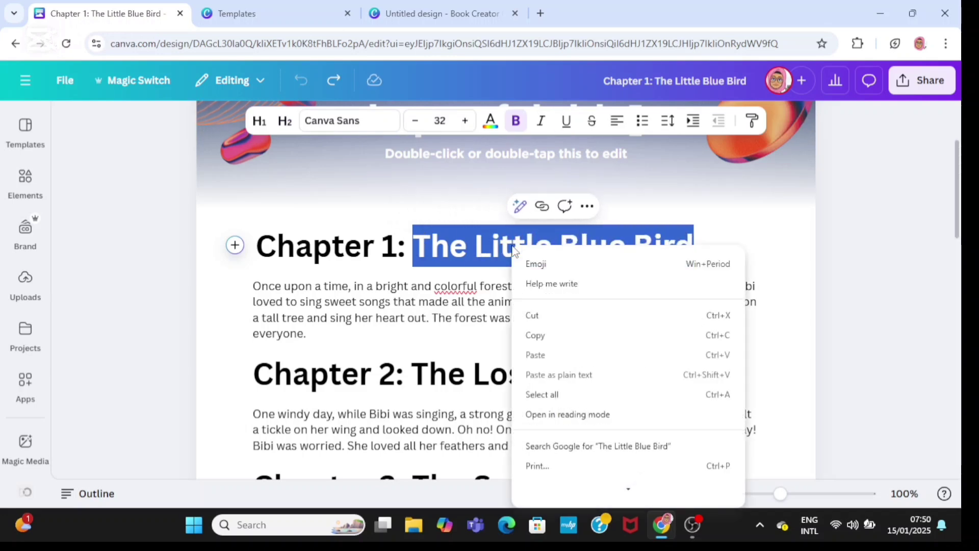
click(537, 336)
Return to the book cover design and add a heading, replacing its placeholder with the copied title "The Little Blue Bird"
click(448, 8)
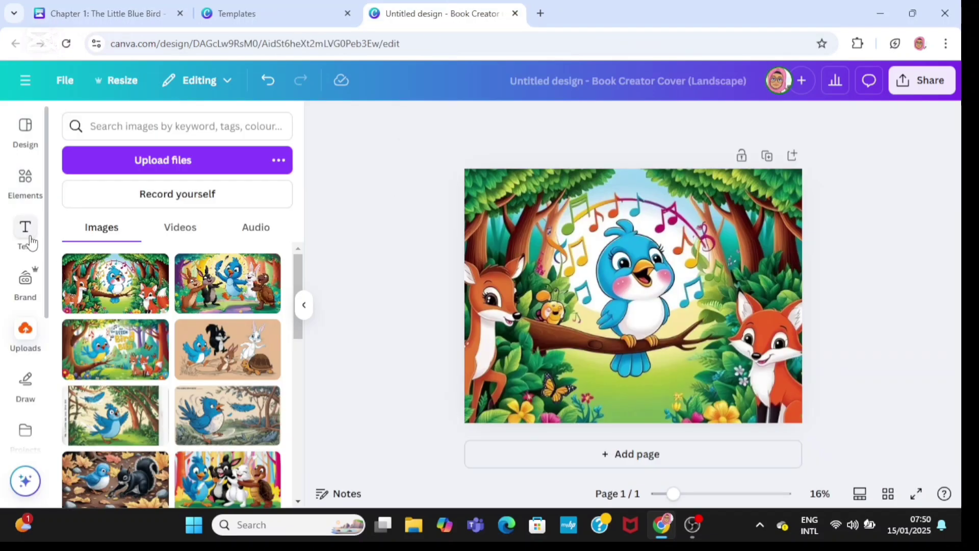
click(26, 238)
click(138, 339)
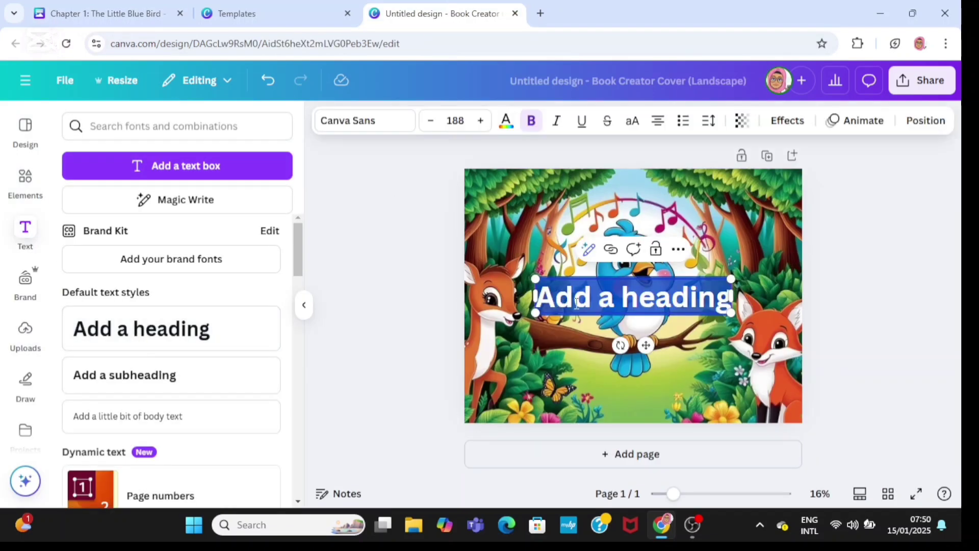
right_click(603, 304)
click(634, 108)
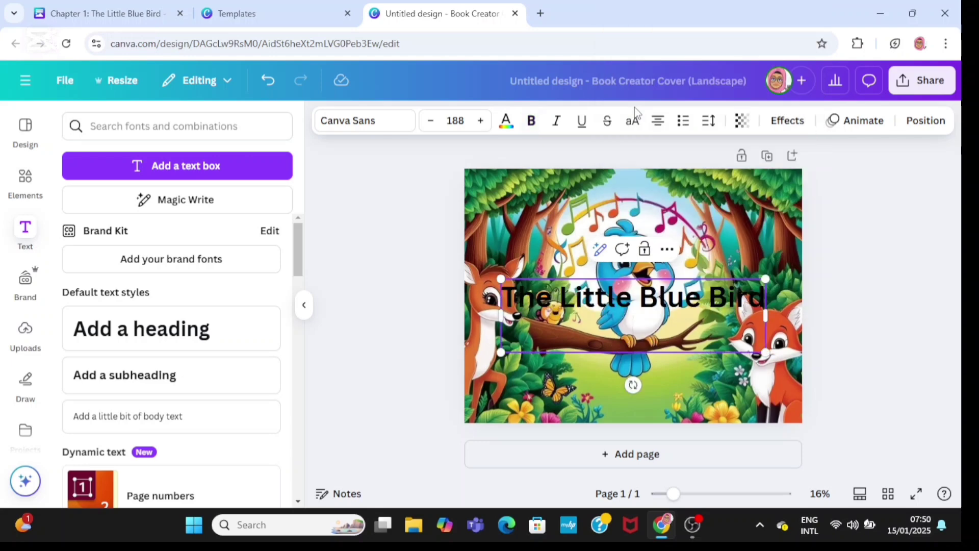
Shrink the title to font size 97, wrapped onto two lines, and centre it on the grass below the bird
drag(766, 313, 747, 315)
drag(746, 278, 669, 341)
drag(601, 334, 636, 381)
click(631, 371)
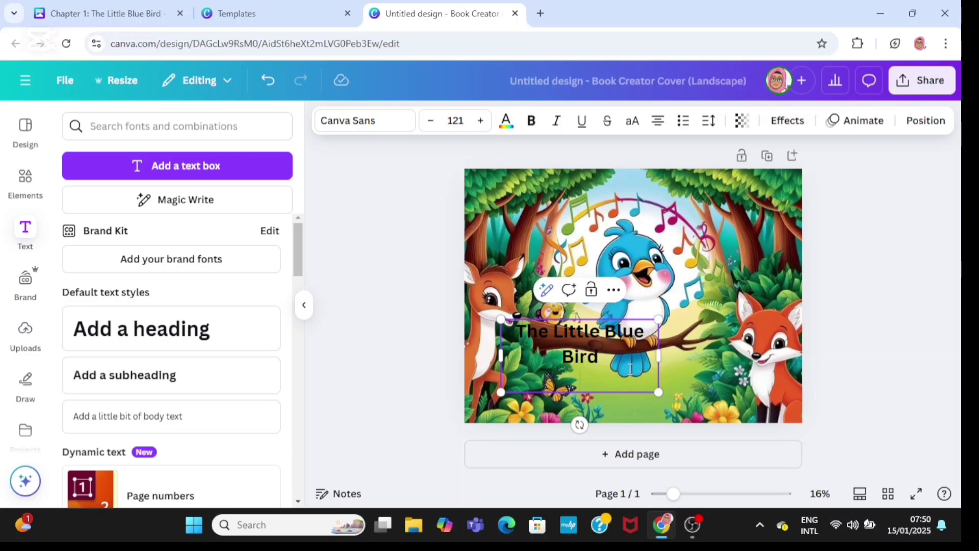
click(714, 265)
click(622, 350)
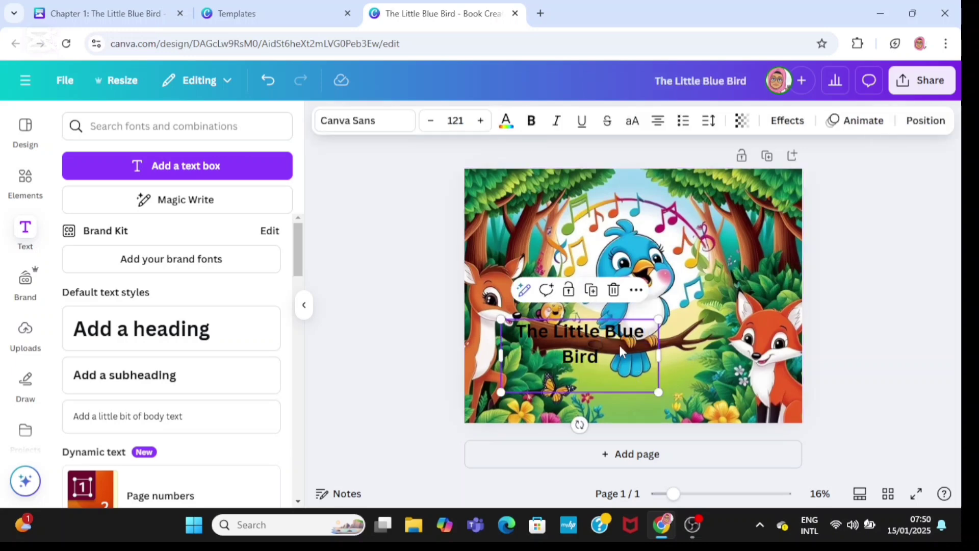
drag(621, 350, 668, 392)
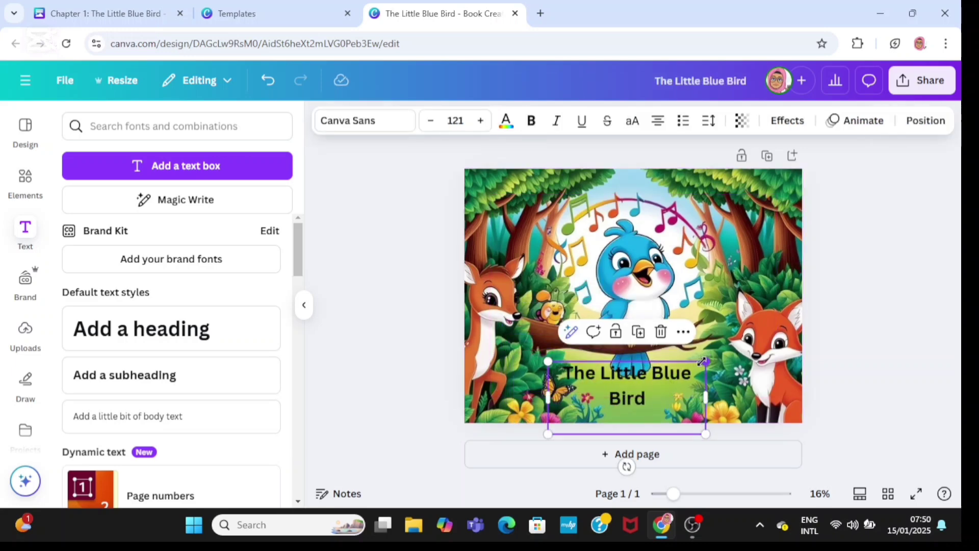
drag(705, 361, 675, 376)
drag(635, 403, 654, 406)
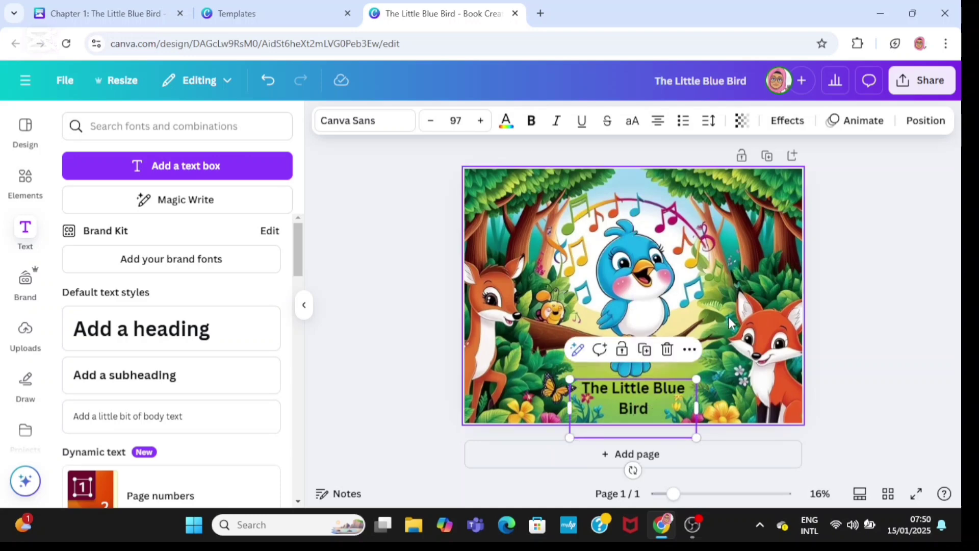
Change the title's text colour to white
click(507, 122)
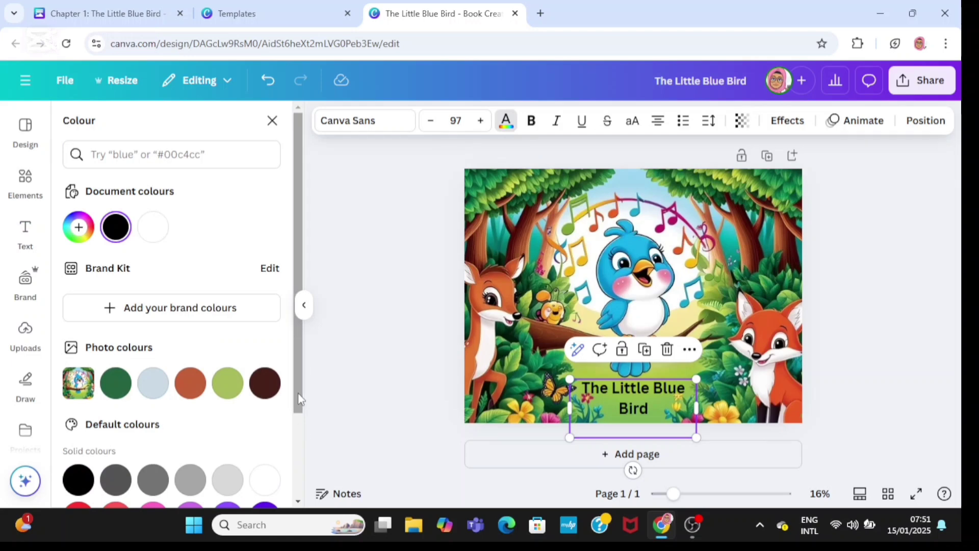
drag(300, 398, 297, 472)
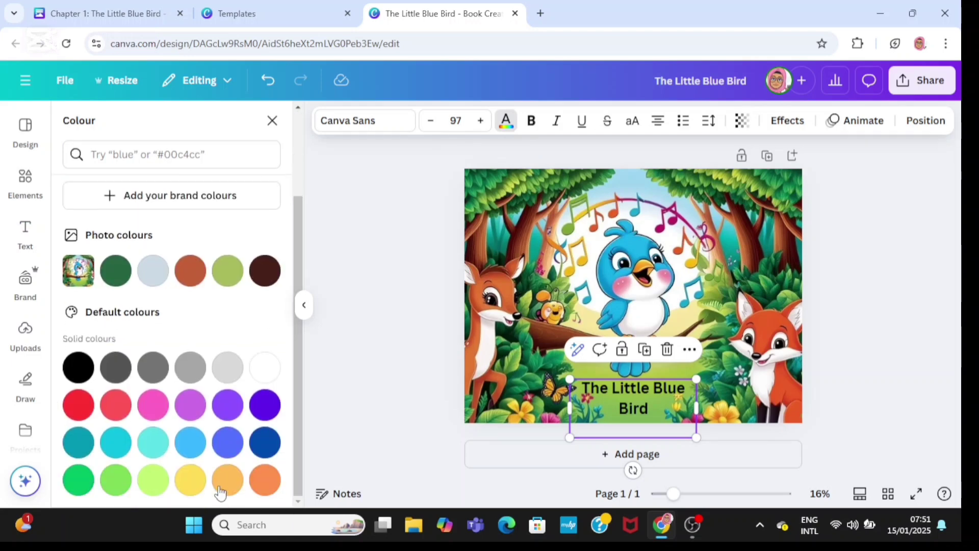
scroll(240, 487, up, 3)
click(264, 479)
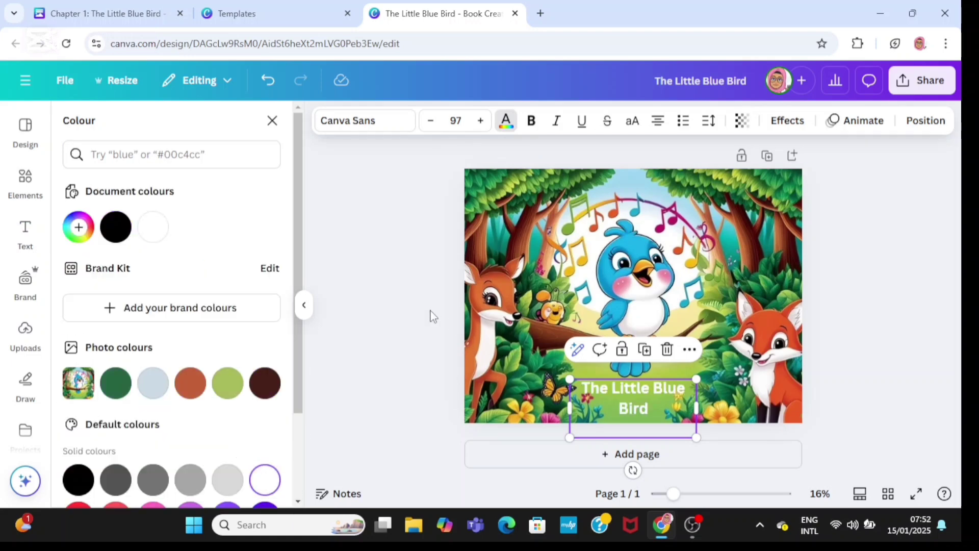
Search for the Dosis font and apply it to the title
click(387, 127)
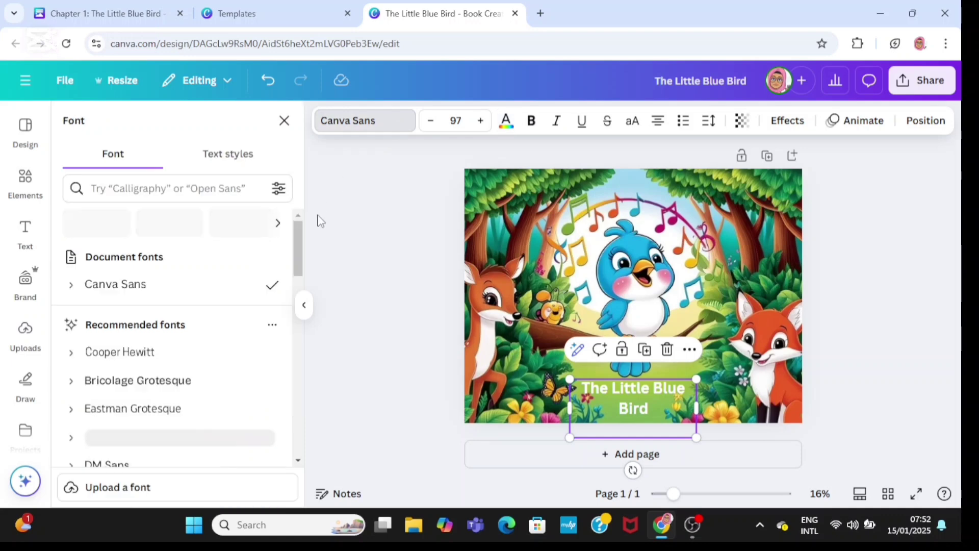
scroll(295, 239, down, 1)
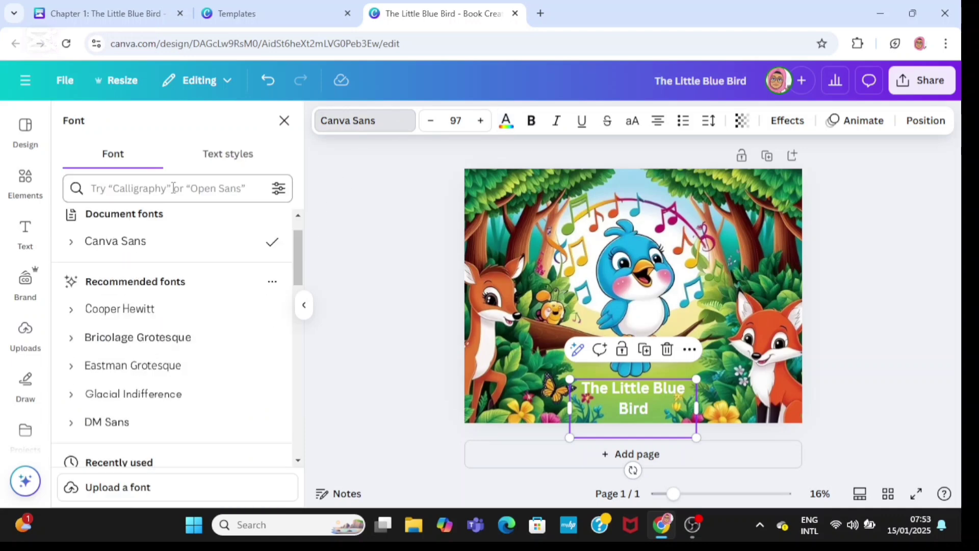
click(170, 188)
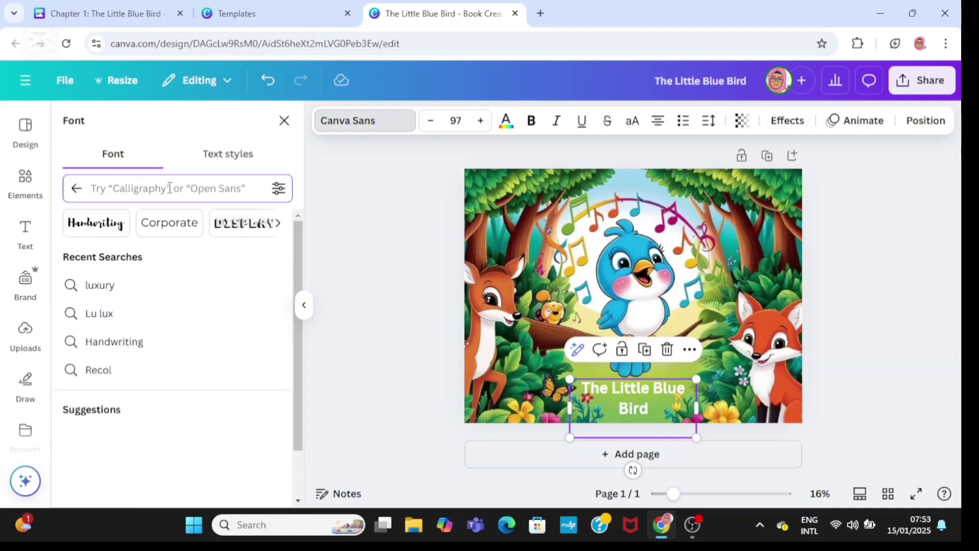
text(Dosis)
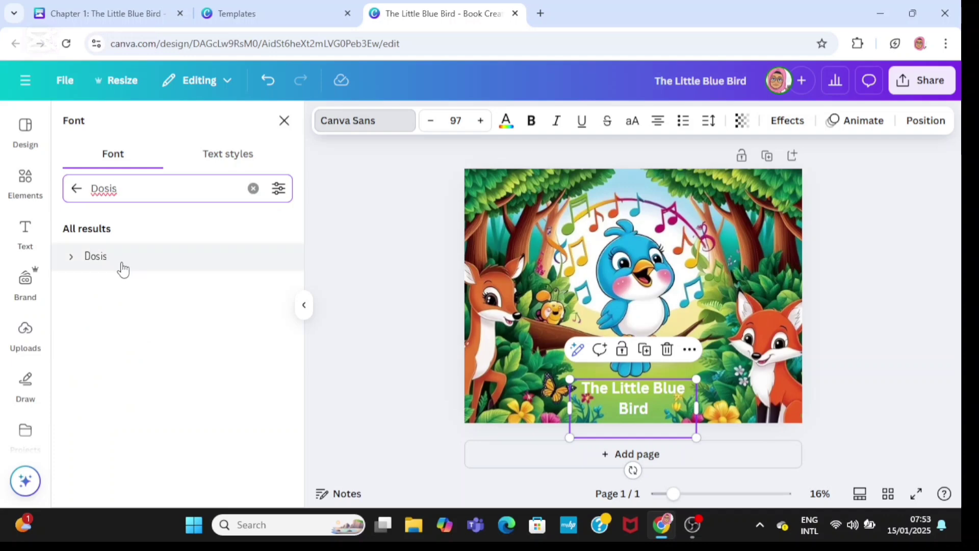
click(121, 259)
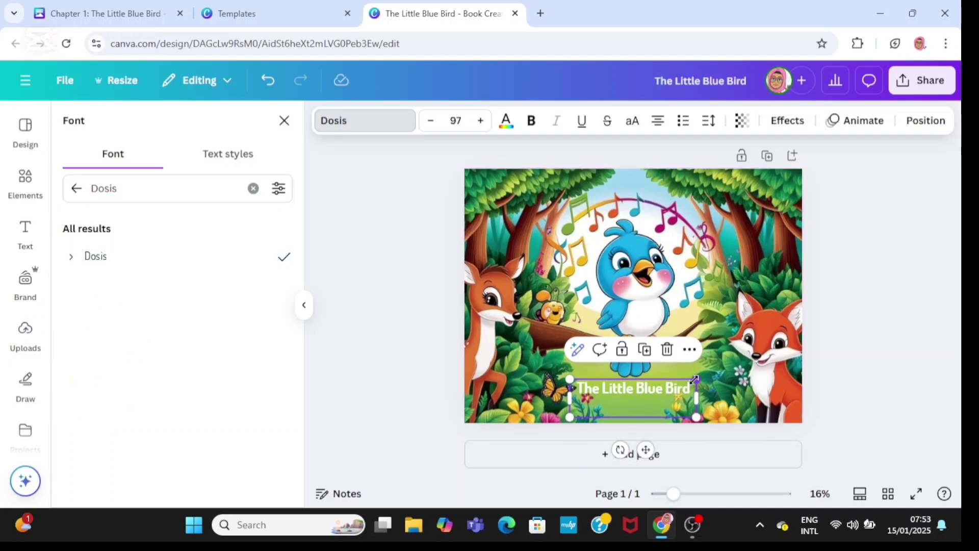
Enlarge the title to font size 120, wrapped onto two lines, and keep it centred beneath the bird
drag(695, 378, 713, 352)
drag(712, 437, 676, 422)
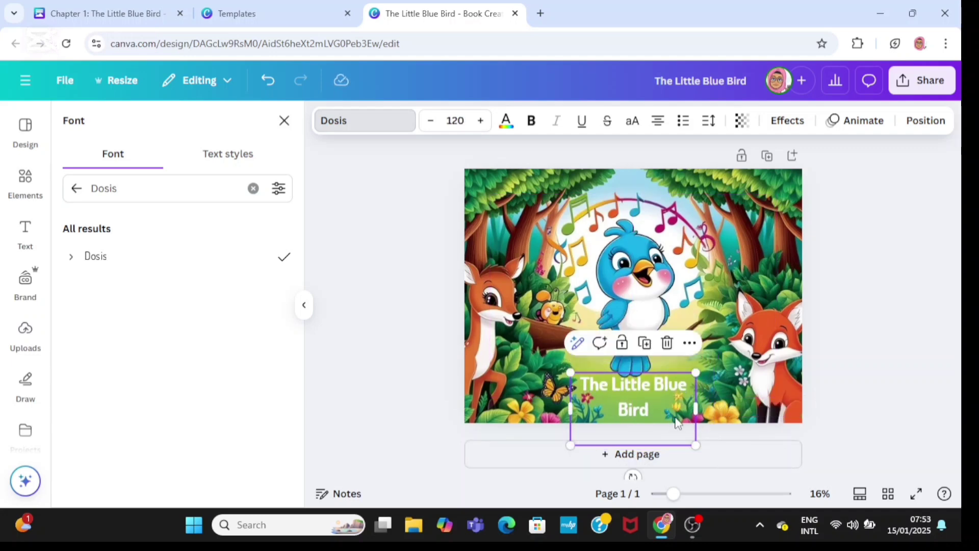
click(676, 422)
click(856, 348)
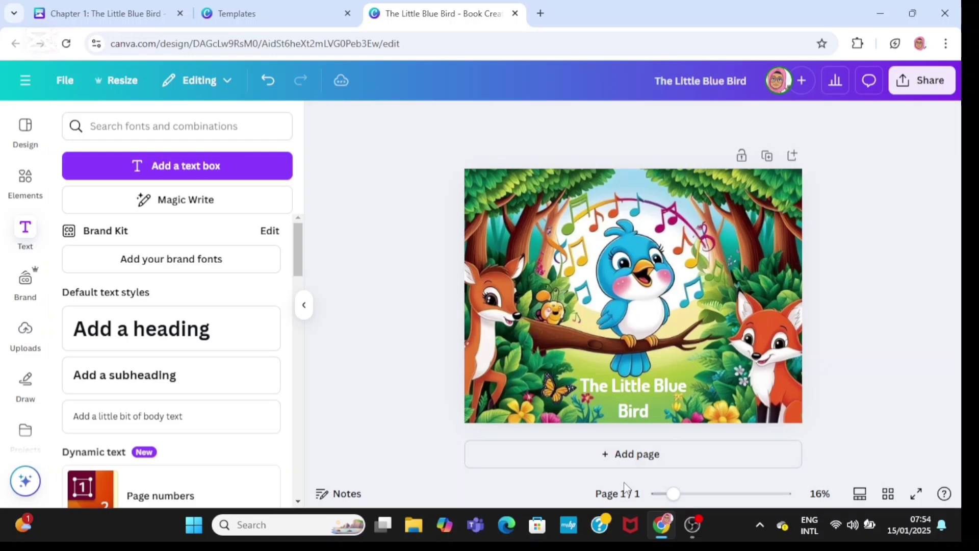
Add a second page and place the uploaded image of the bird raising a blue feather among its friends on it
click(607, 454)
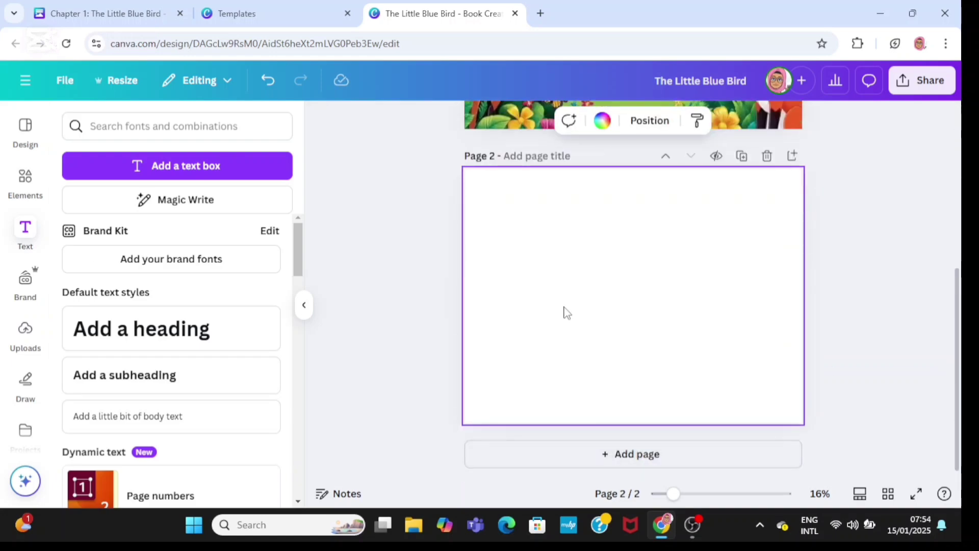
click(27, 344)
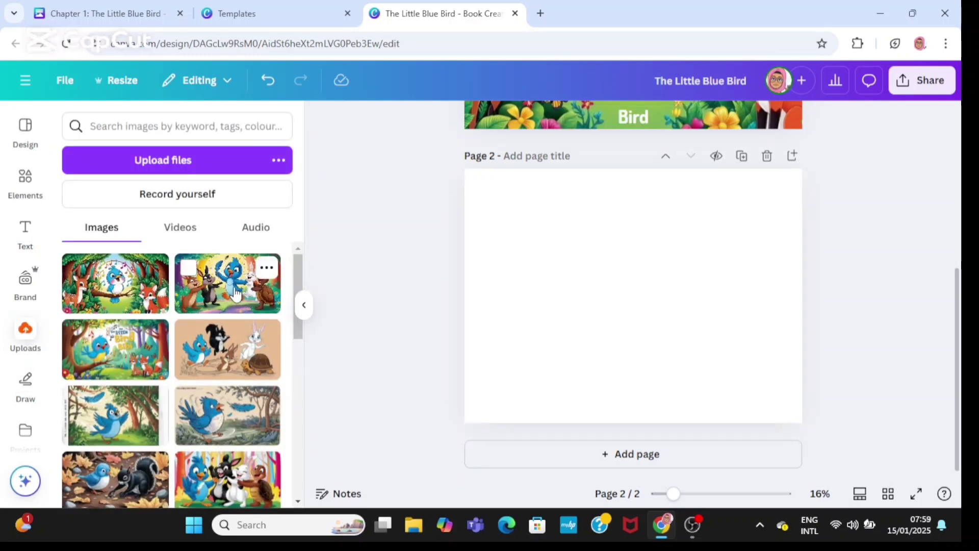
click(236, 294)
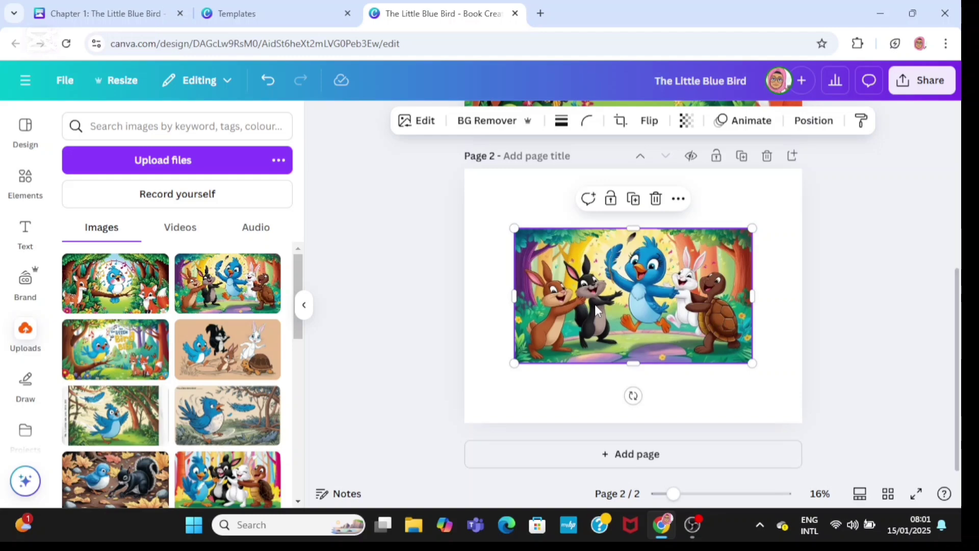
Use Magic Grab to separate the blue bird from the page 2 illustration as its own object
click(416, 123)
click(228, 255)
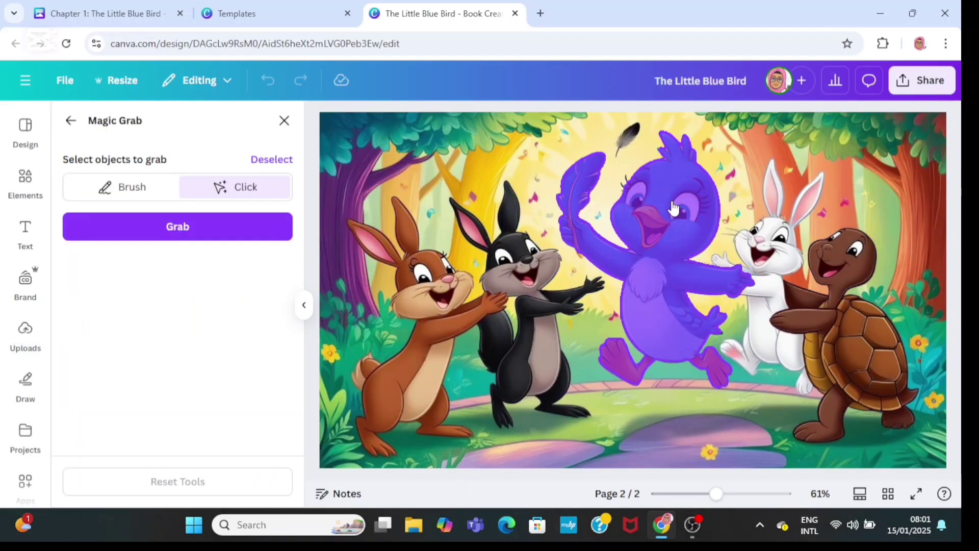
click(193, 226)
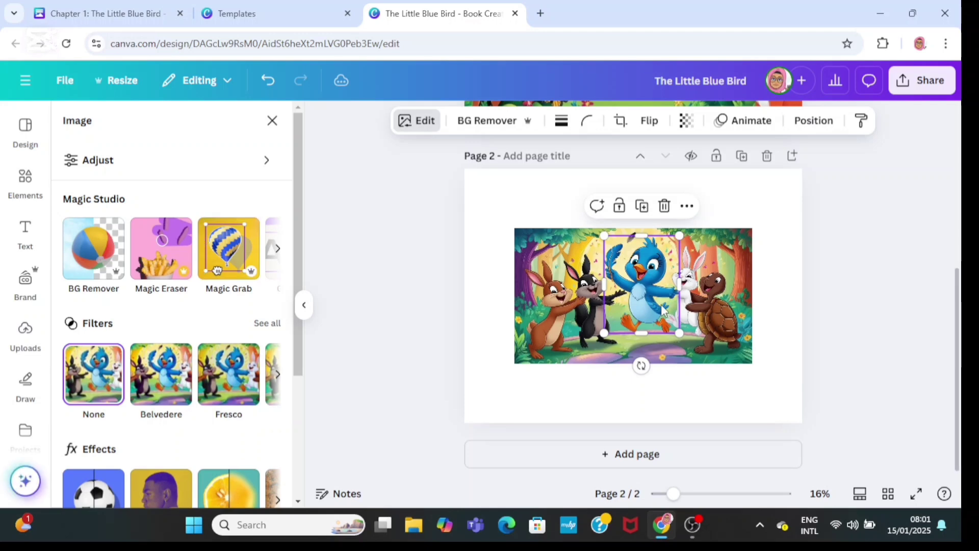
Set the remaining forest illustration as the page 2 background and move the separated bird to the page's lower-right corner
click(718, 321)
right_click(718, 320)
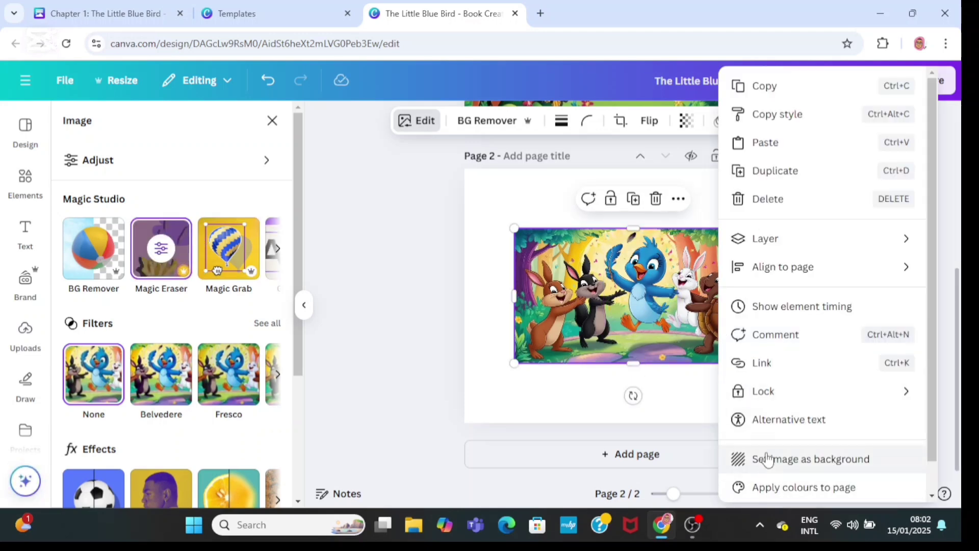
click(768, 459)
click(644, 298)
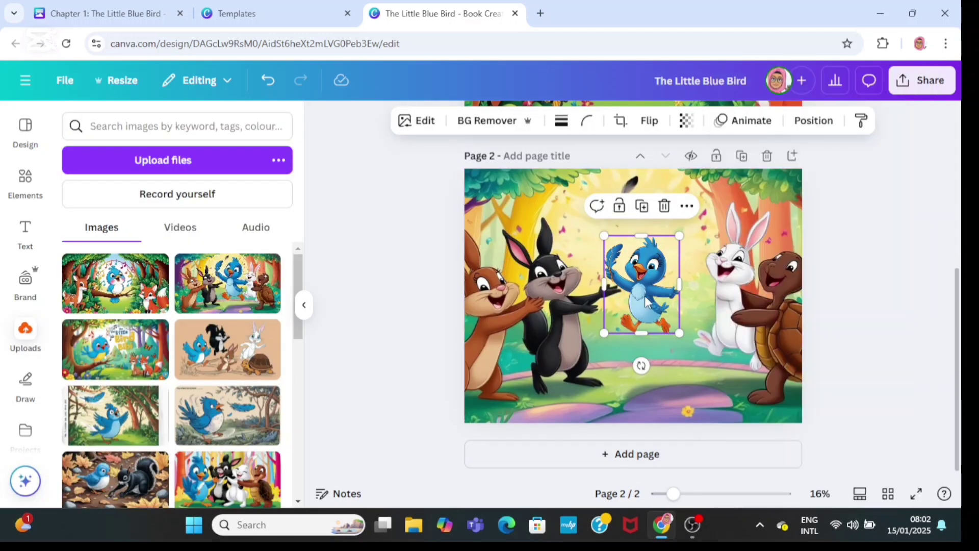
drag(644, 297, 755, 382)
Add the recently used square to page 2, fill it with white and enlarge it to cover most of the page
click(25, 179)
click(74, 252)
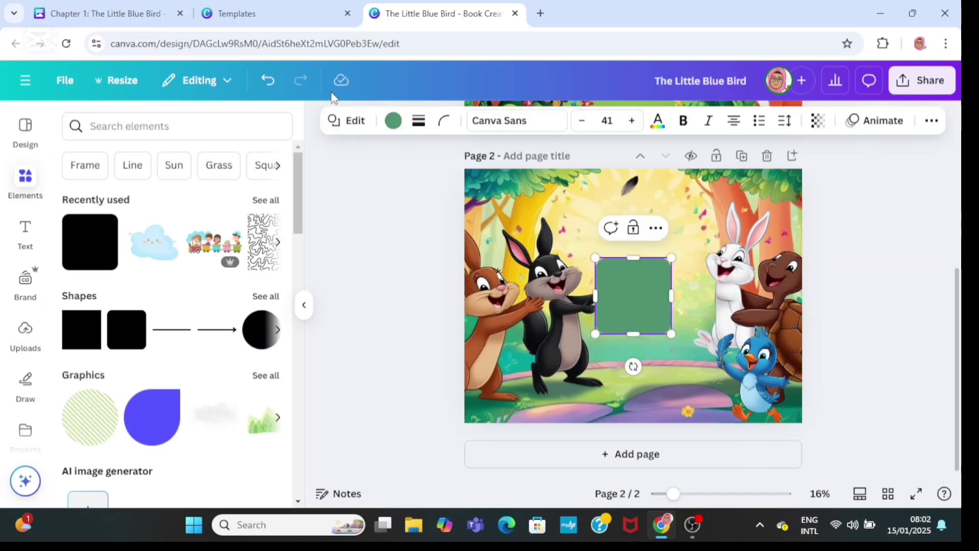
click(394, 121)
click(227, 228)
drag(671, 334, 730, 378)
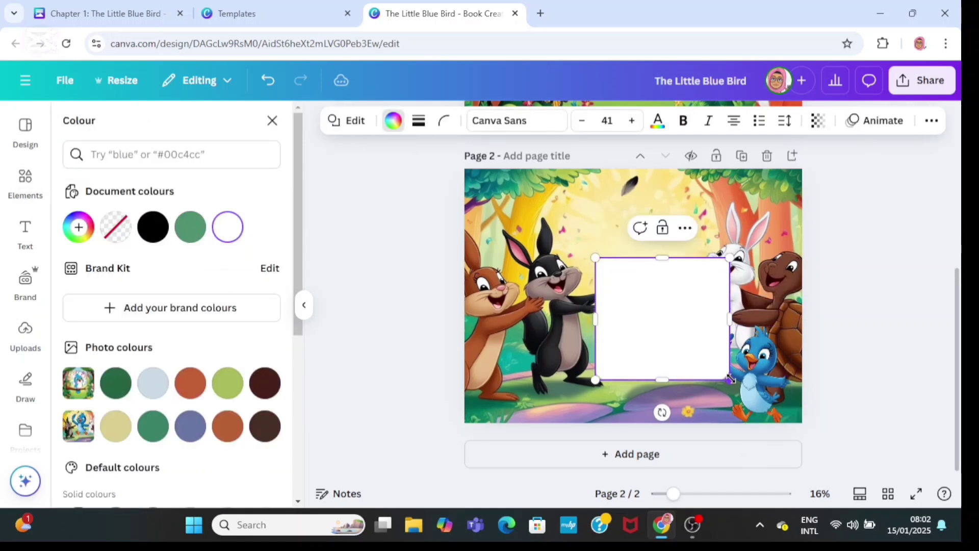
drag(594, 259, 470, 176)
drag(730, 380, 781, 411)
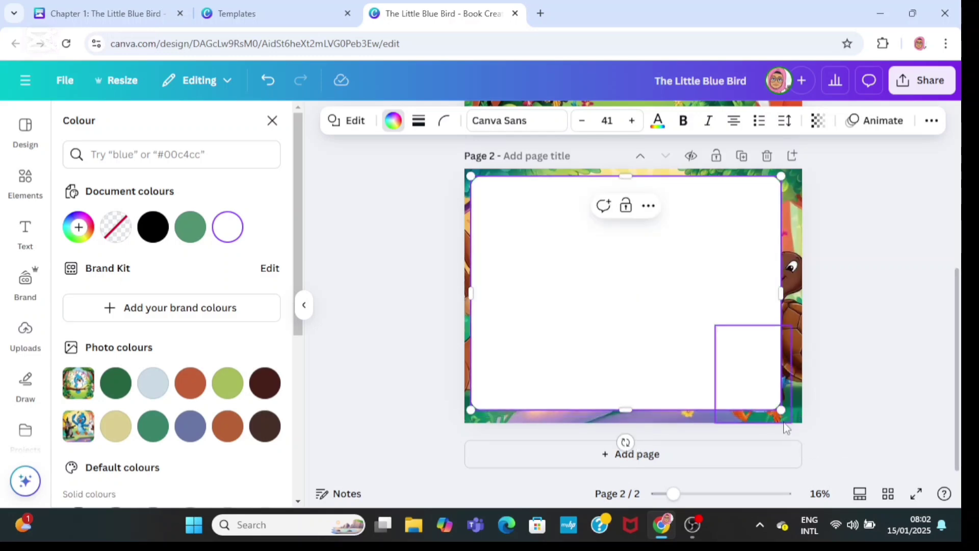
Bring the blue bird in front of the white panel
click(786, 420)
click(813, 121)
click(135, 201)
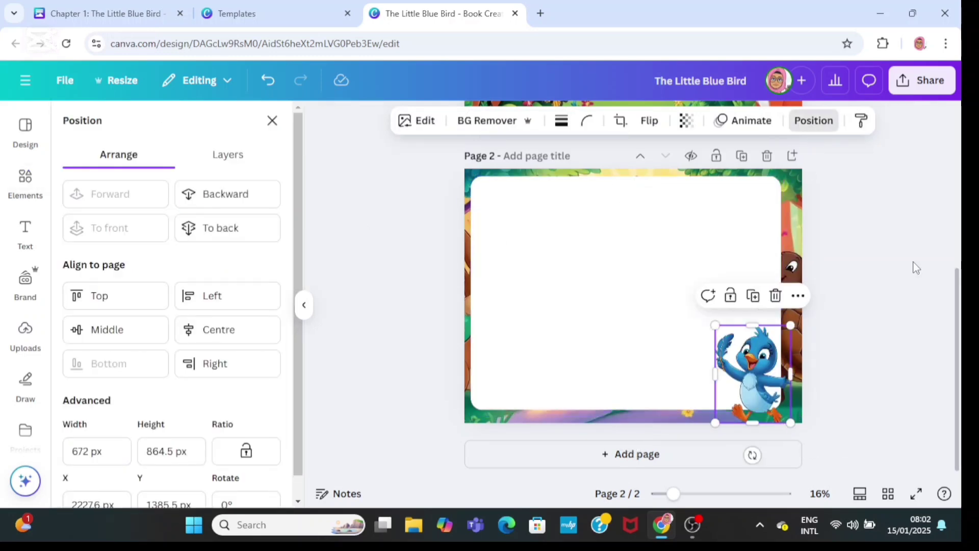
Enlarge the white panel so only a thin background border remains, and shrink the bird into the panel's lower-right corner
click(759, 243)
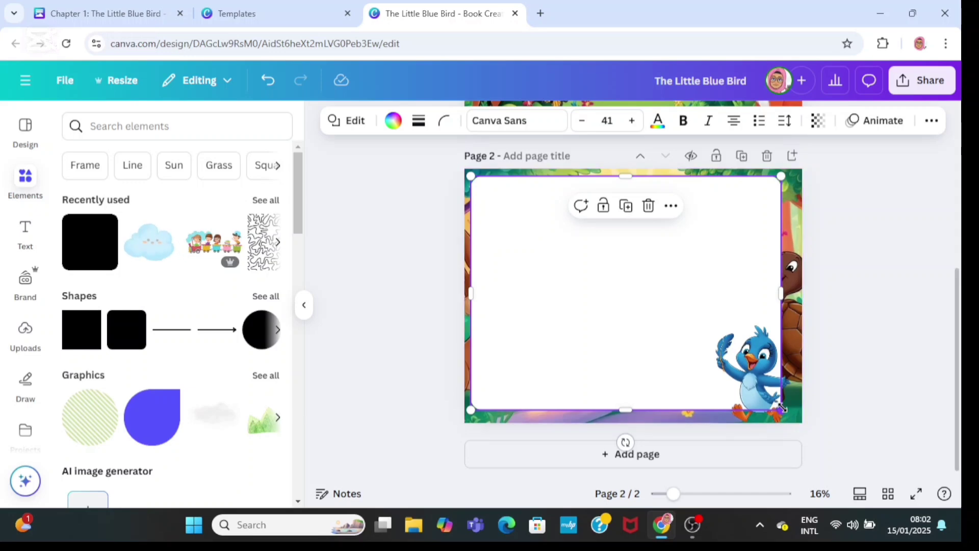
drag(783, 407, 792, 414)
click(758, 369)
drag(759, 371, 745, 346)
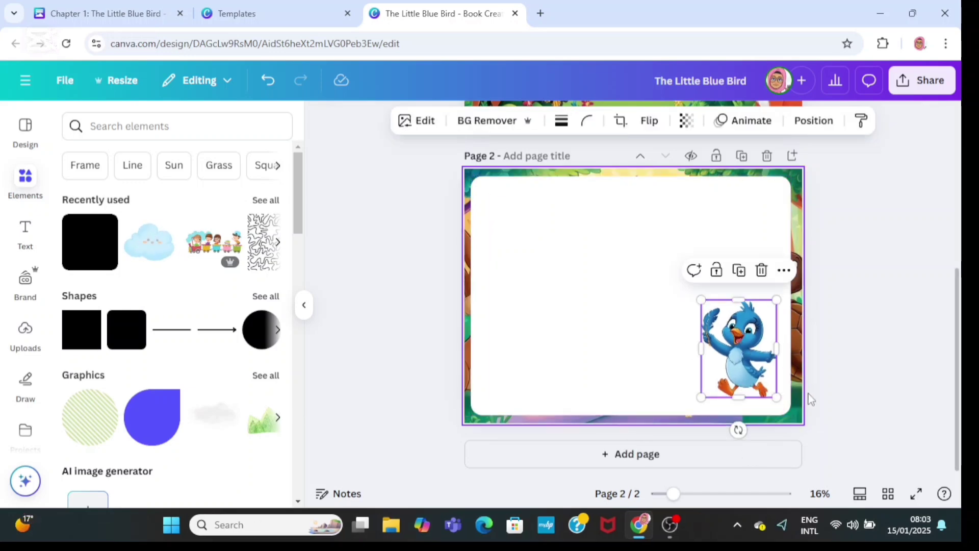
click(786, 405)
drag(791, 415, 796, 418)
click(744, 364)
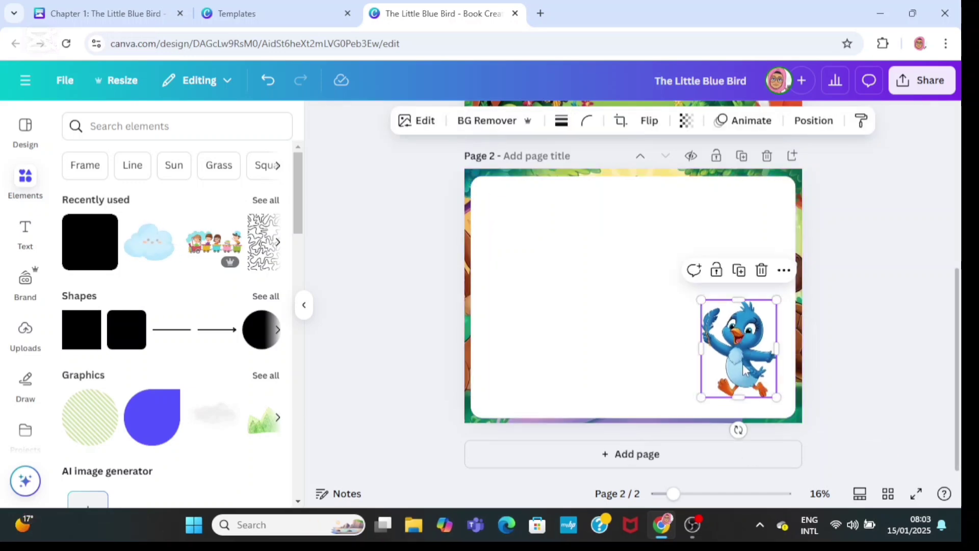
drag(743, 366, 761, 387)
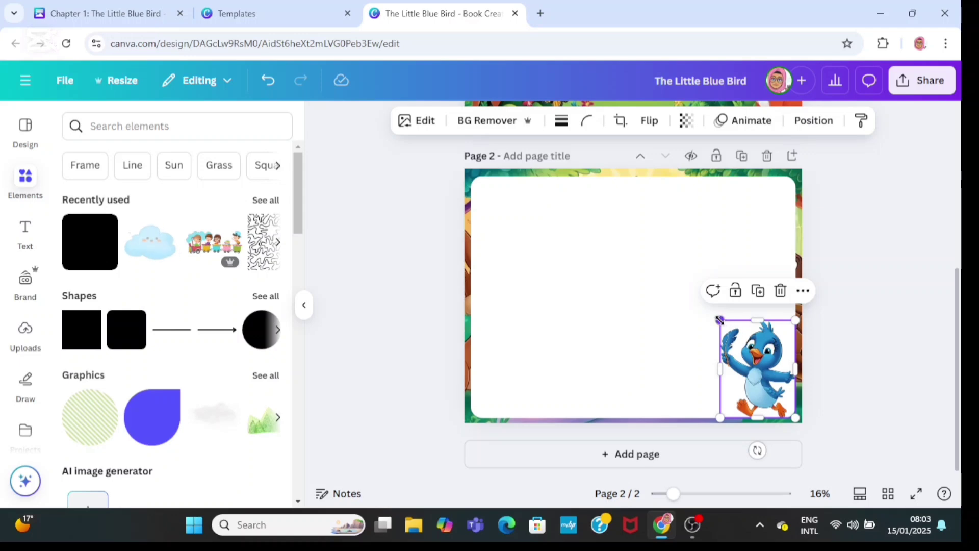
drag(725, 329, 734, 341)
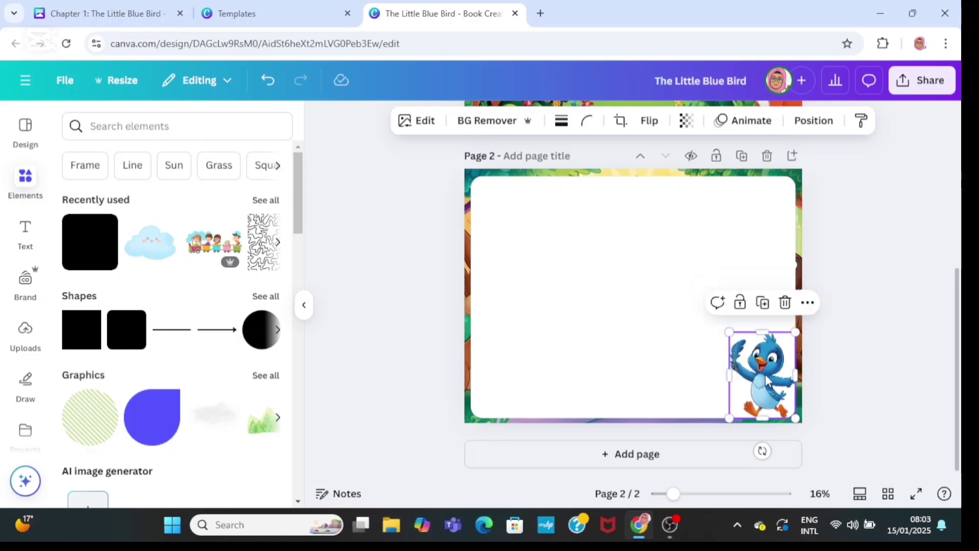
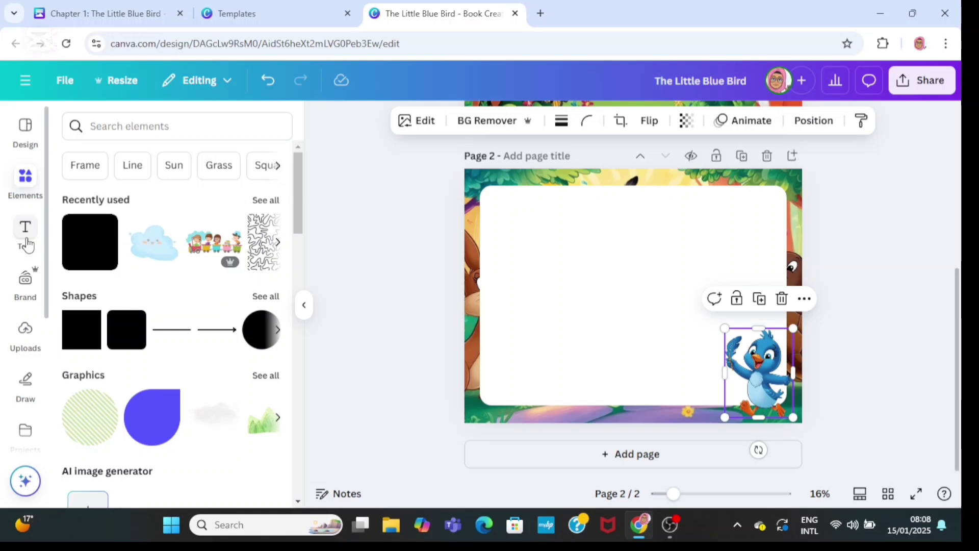
Add a heading to page 2 containing "Chapter 1: The Little Blue Bird", copied from the story document
click(25, 232)
click(114, 332)
click(120, 8)
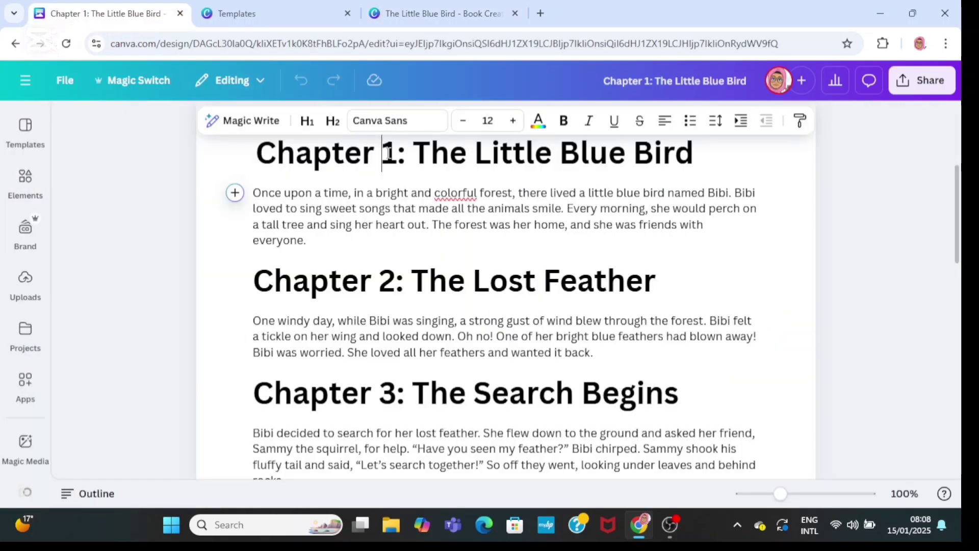
triple_click(387, 152)
right_click(388, 153)
click(416, 243)
click(429, 14)
double_click(606, 299)
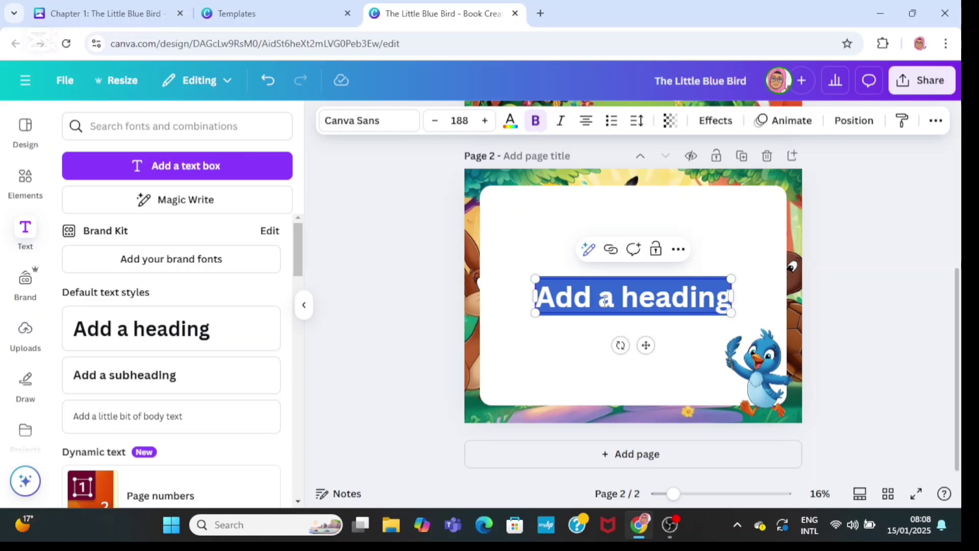
right_click(619, 301)
click(649, 108)
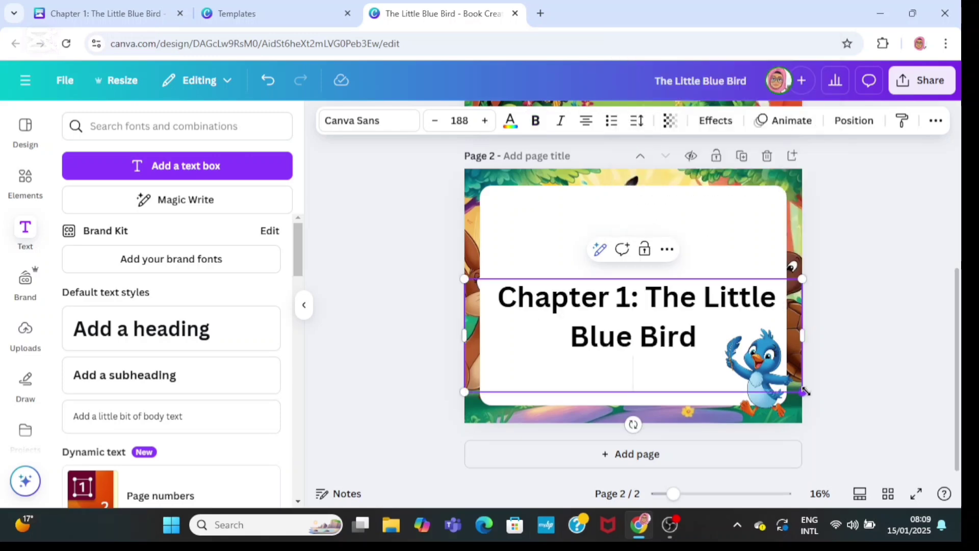
Shrink the chapter heading to font size 84 on one line and centre it near the white panel's upper edge
drag(805, 392, 765, 328)
drag(476, 277, 563, 274)
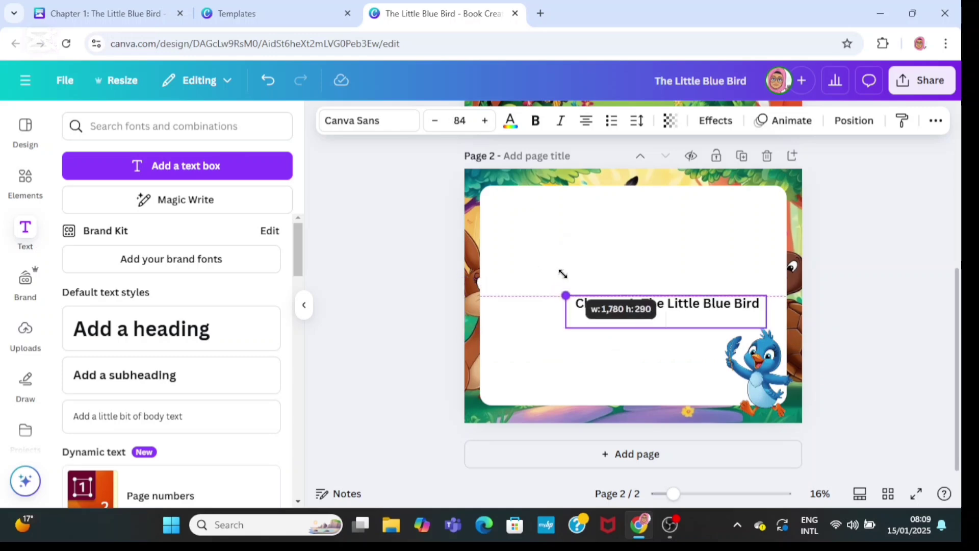
drag(678, 371, 644, 265)
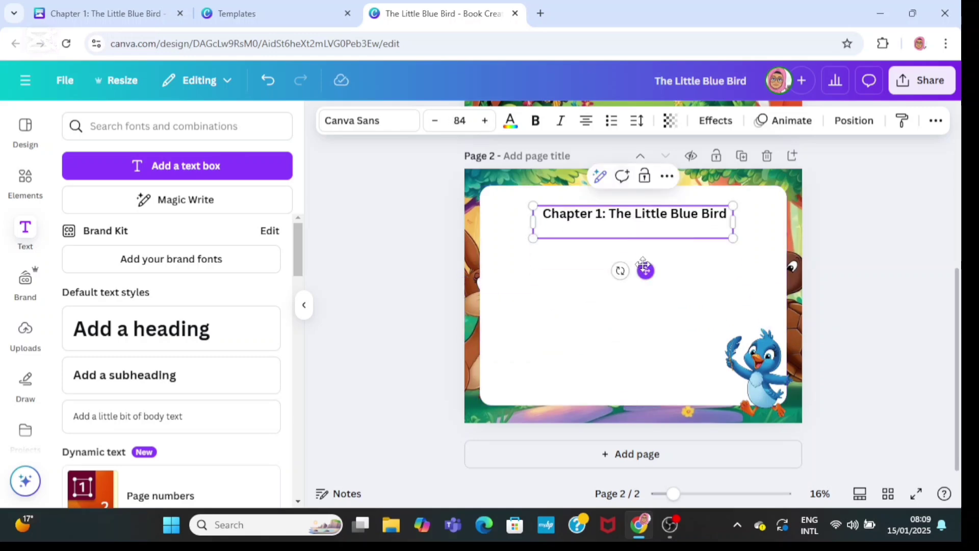
Search the fonts for "ant" and try Anton on the chapter heading
click(371, 128)
click(251, 188)
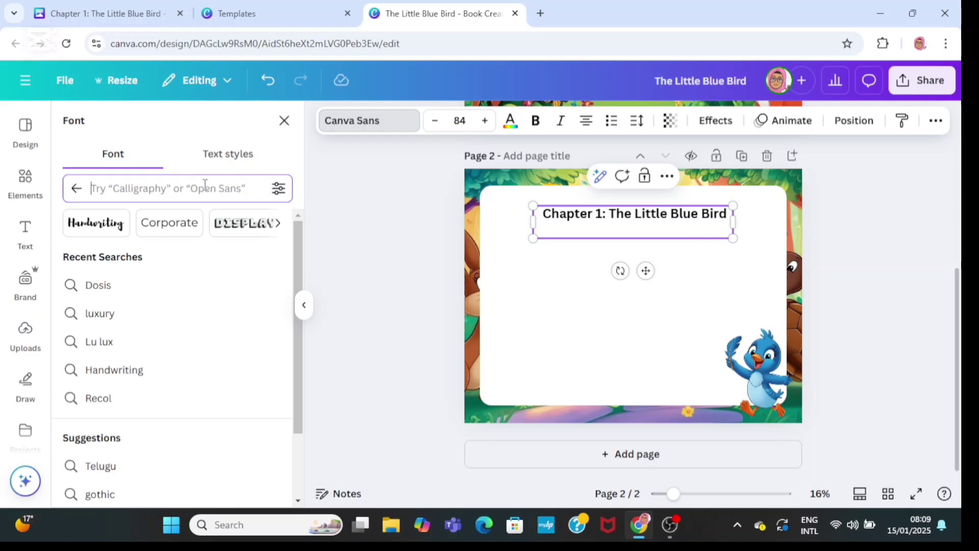
scroll(290, 252, down, 2)
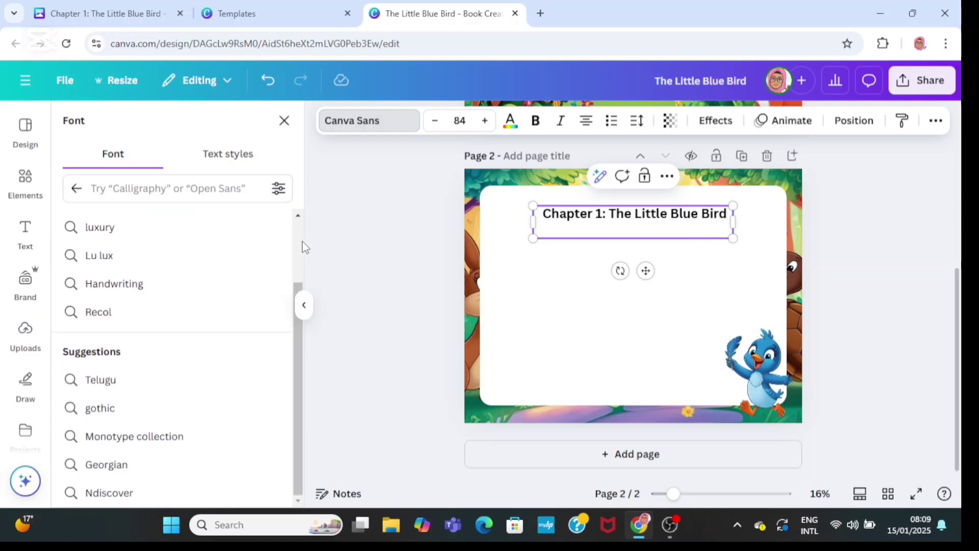
text(ant)
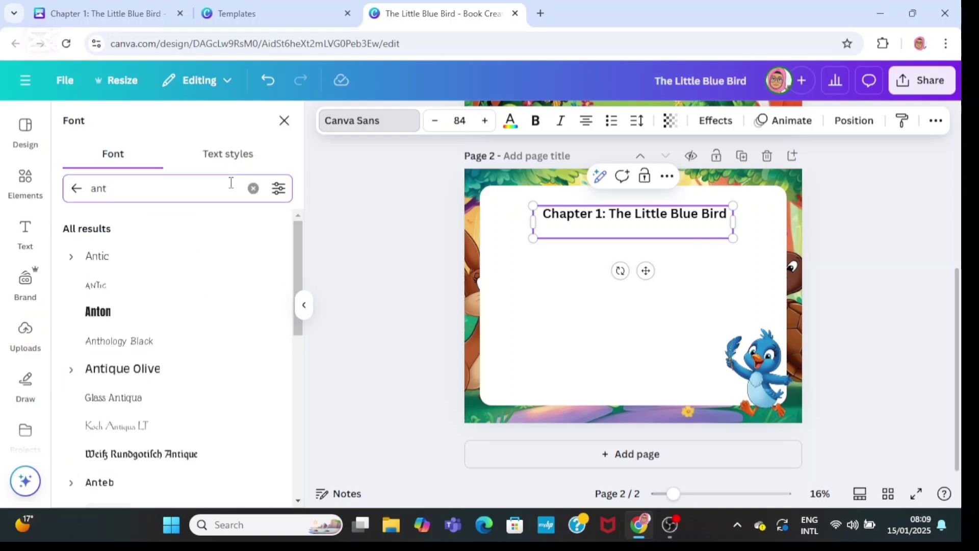
click(129, 322)
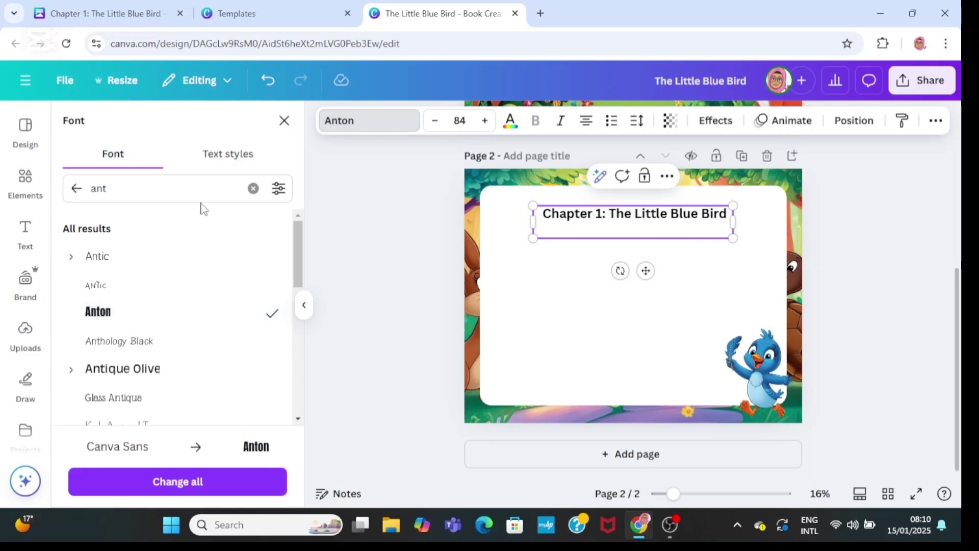
Search for the Atma font and apply it to the whole chapter heading
click(253, 189)
text(atma)
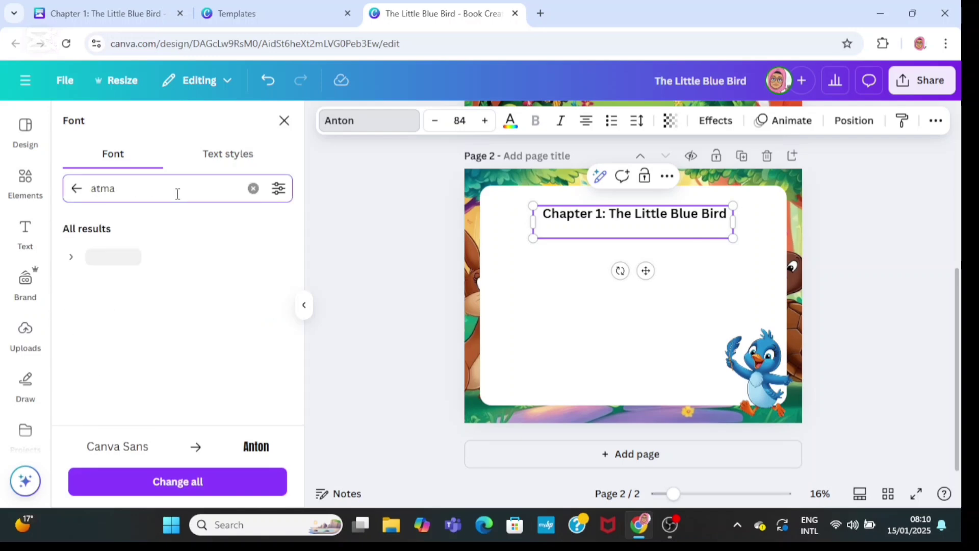
click(136, 260)
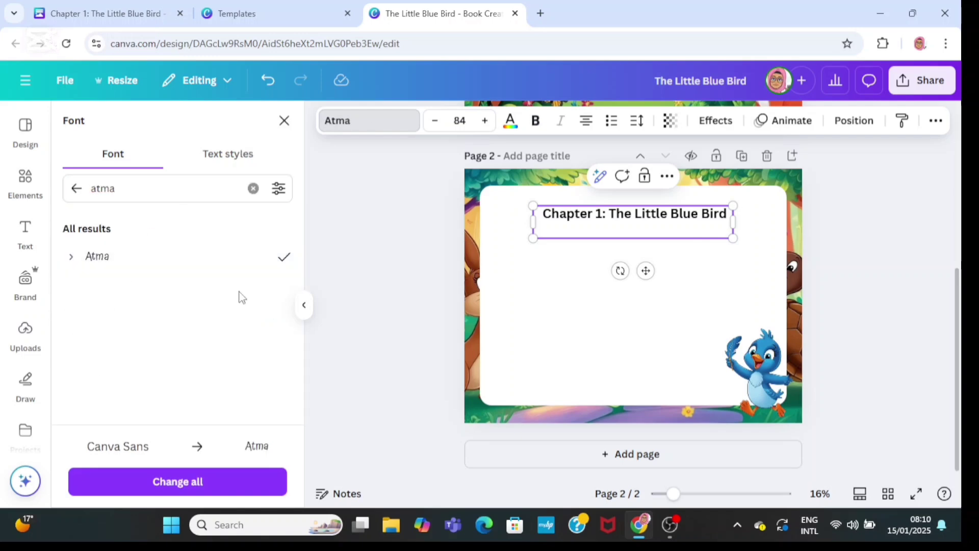
click(523, 331)
click(592, 221)
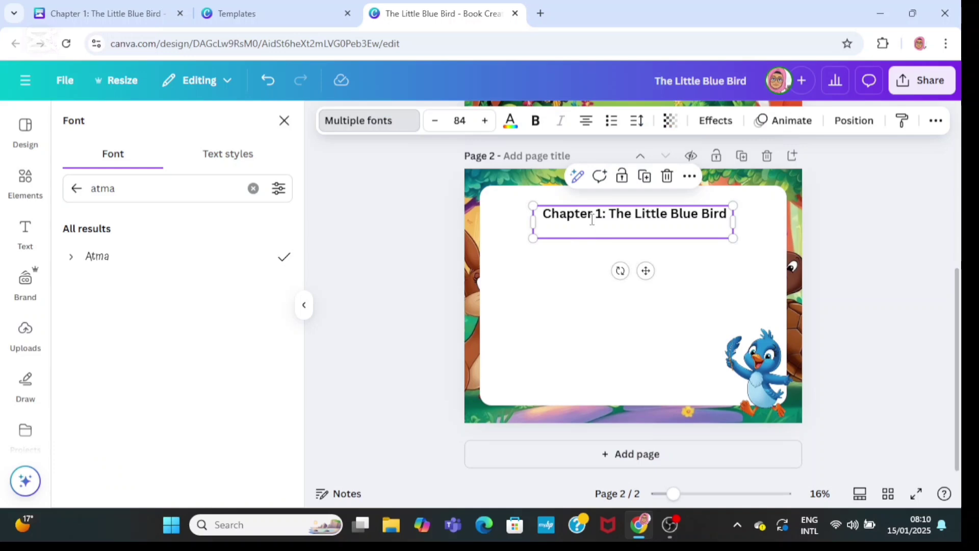
click(591, 220)
click(366, 123)
click(131, 270)
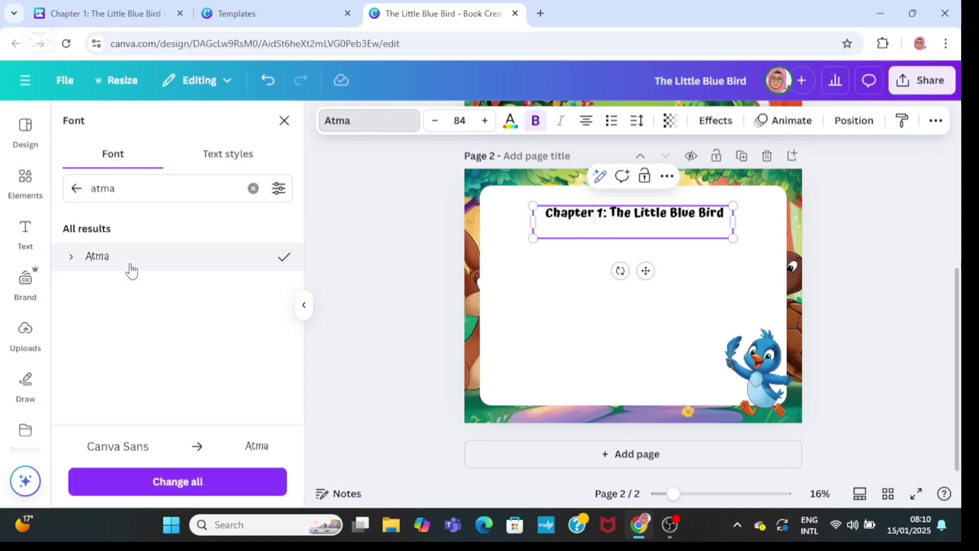
click(511, 329)
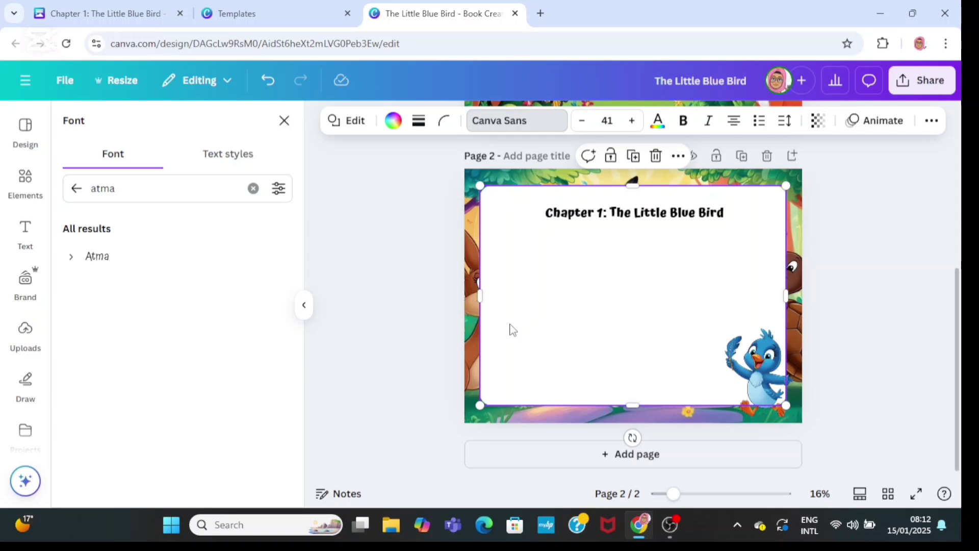
Copy the Chapter 1 story paragraph beginning "Once upon a time" from the story document
click(102, 13)
triple_click(301, 204)
key(ctrl+c)
right_click(300, 204)
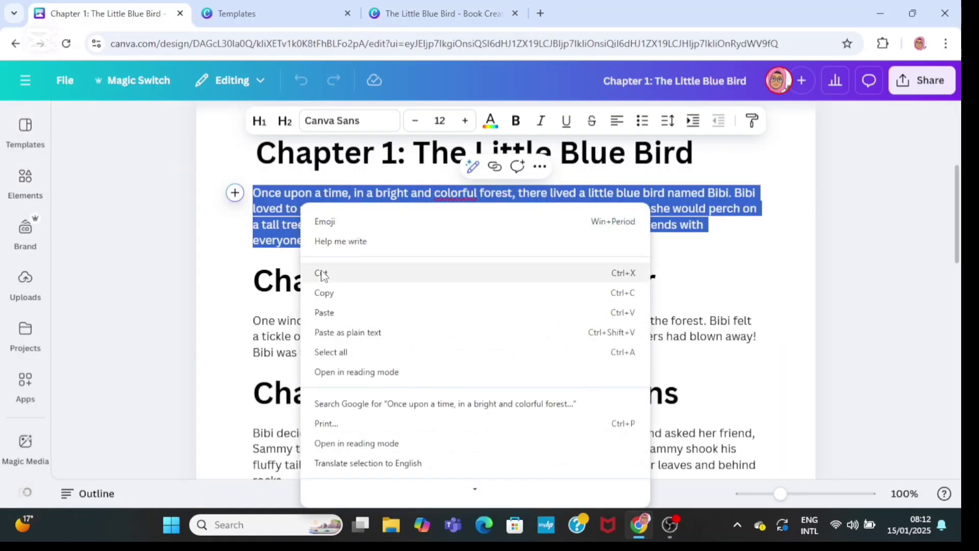
click(324, 293)
Add a body text box beneath the chapter heading on page 2 and replace its placeholder with the copied story paragraph
click(388, 16)
click(29, 237)
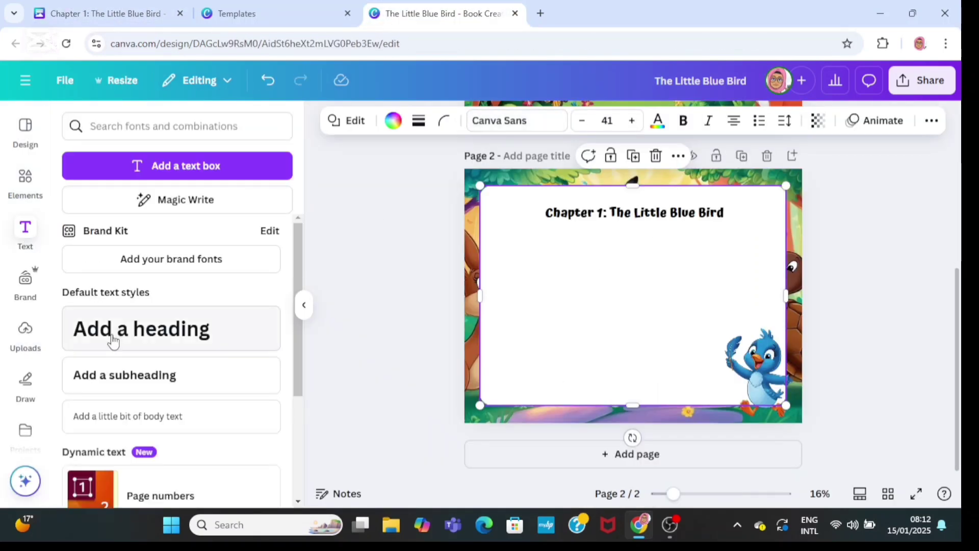
click(130, 416)
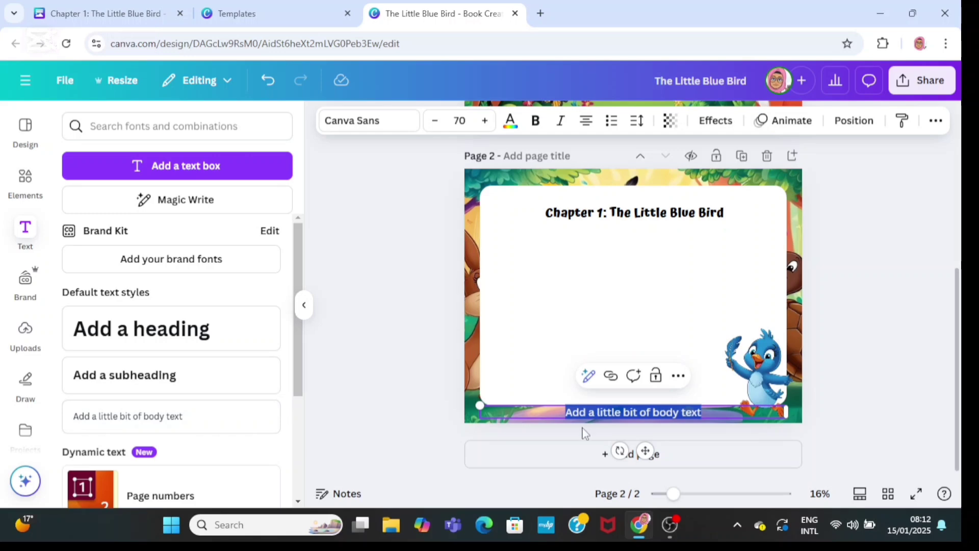
drag(646, 450, 645, 308)
click(636, 271)
triple_click(636, 271)
right_click(637, 273)
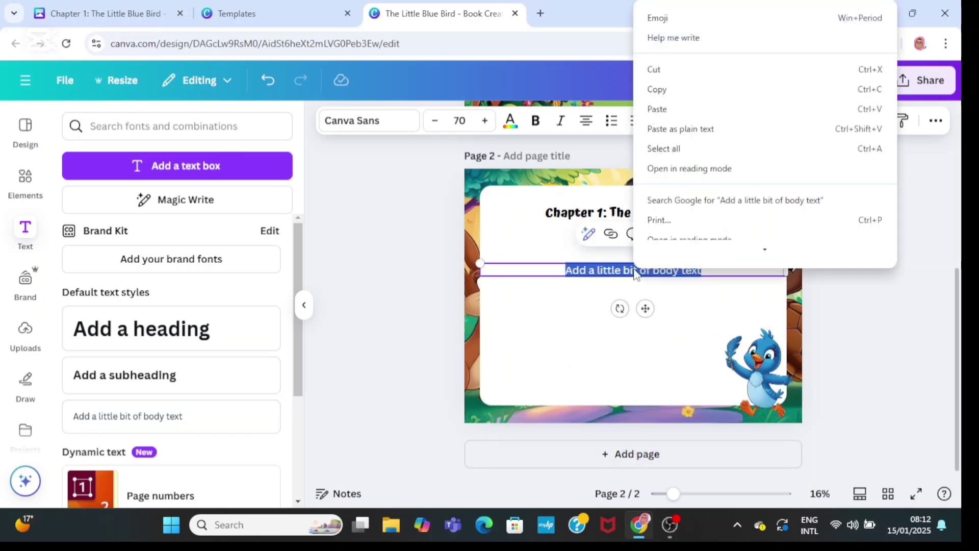
click(658, 108)
Fit the story text box centrally under the heading with font size 75.4, and left-align its text
drag(782, 309, 734, 313)
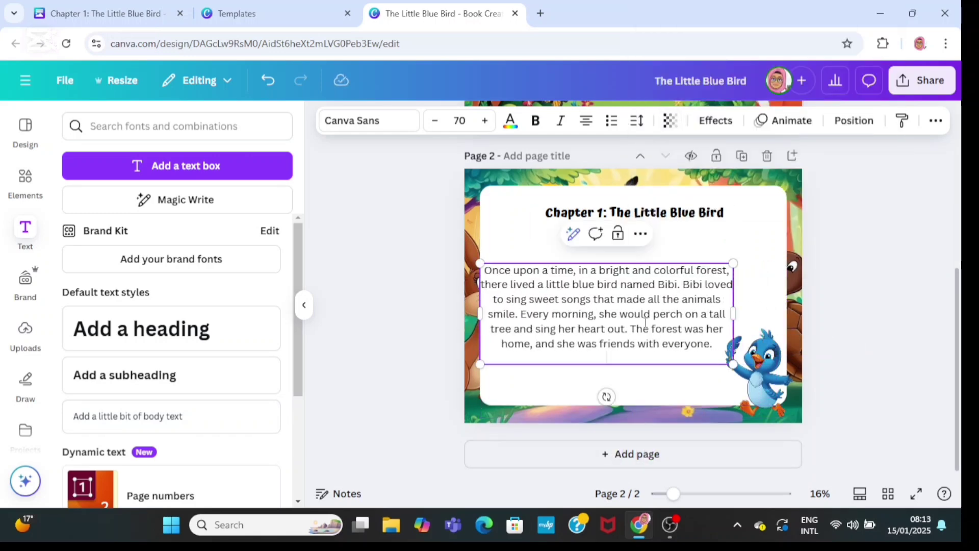
drag(645, 325, 678, 309)
click(721, 251)
click(653, 345)
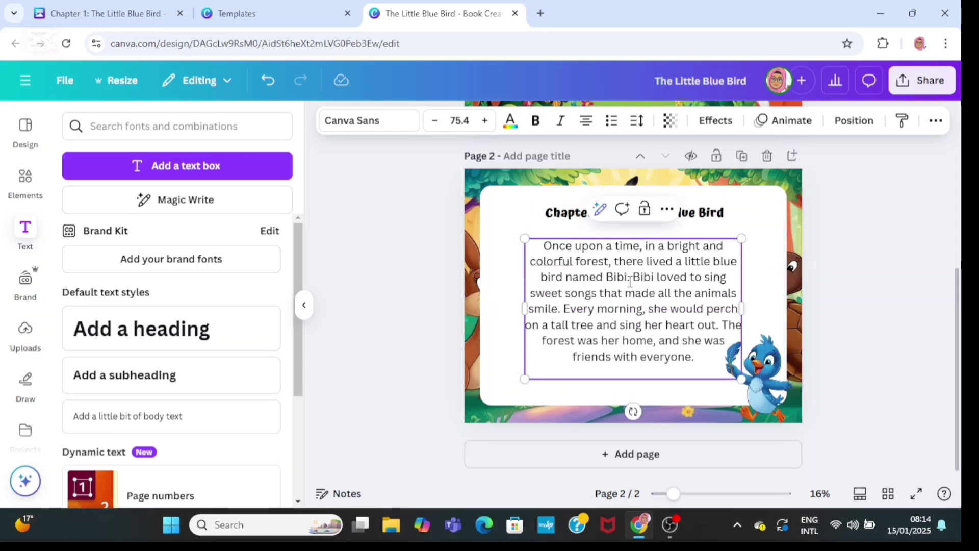
click(587, 122)
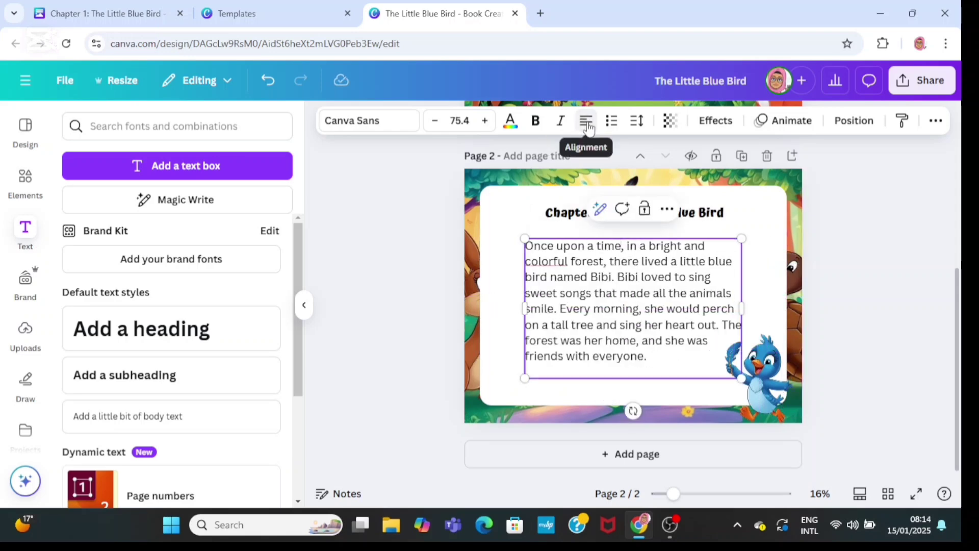
Search for the IreneFlorentina font and apply it to the Chapter 1 story text
click(386, 125)
click(252, 188)
text(irene)
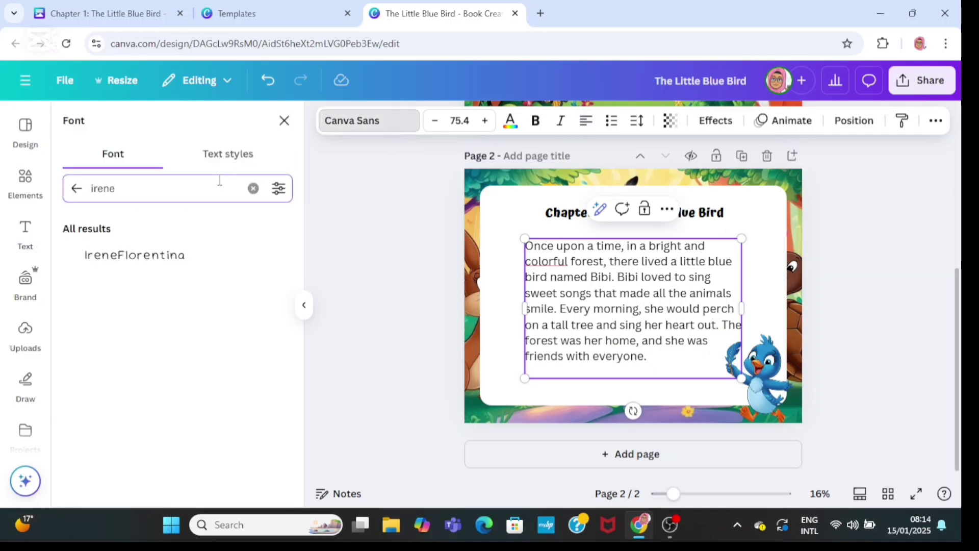
click(163, 256)
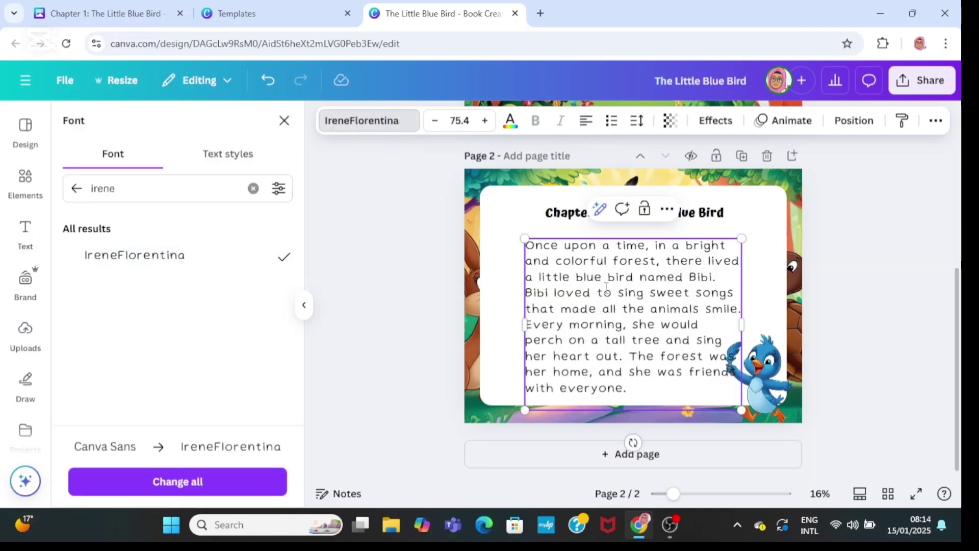
Adjust the page 2 layout so the white panel encloses the story text and the blue bird sits clear of the words
drag(607, 289, 614, 316)
click(779, 283)
click(658, 313)
click(758, 367)
drag(726, 336, 738, 350)
click(855, 274)
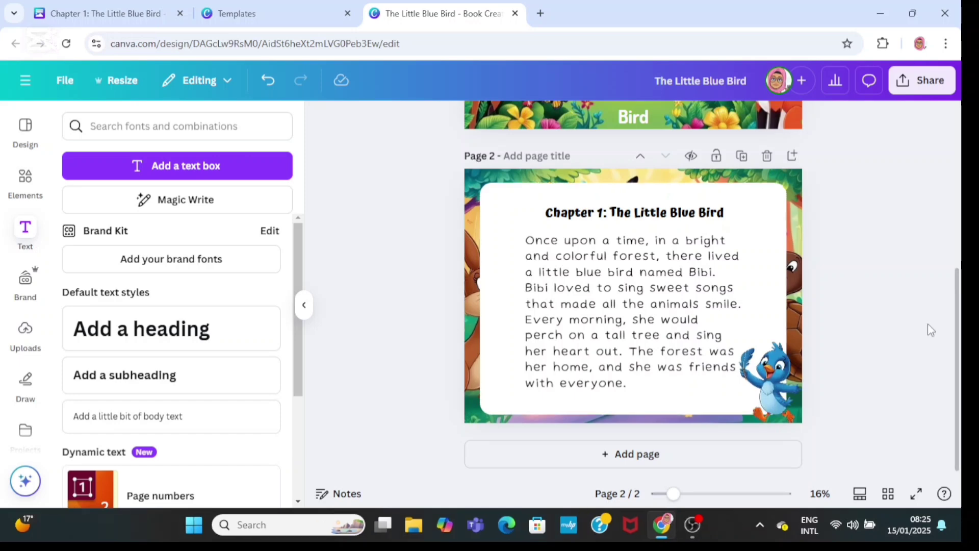
Add page 3 and set the uploaded picture of the blue bird losing its feather as its background
click(656, 455)
click(26, 334)
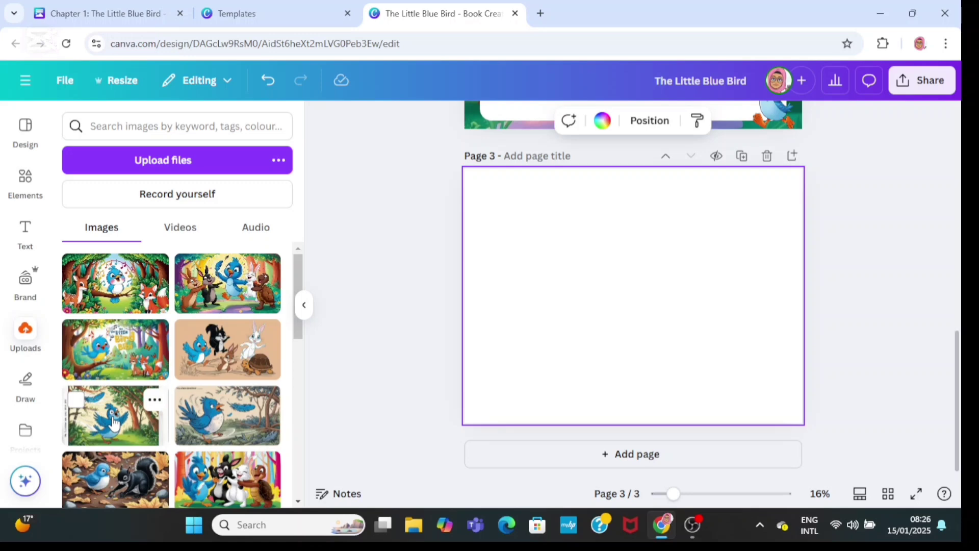
click(114, 423)
right_click(607, 350)
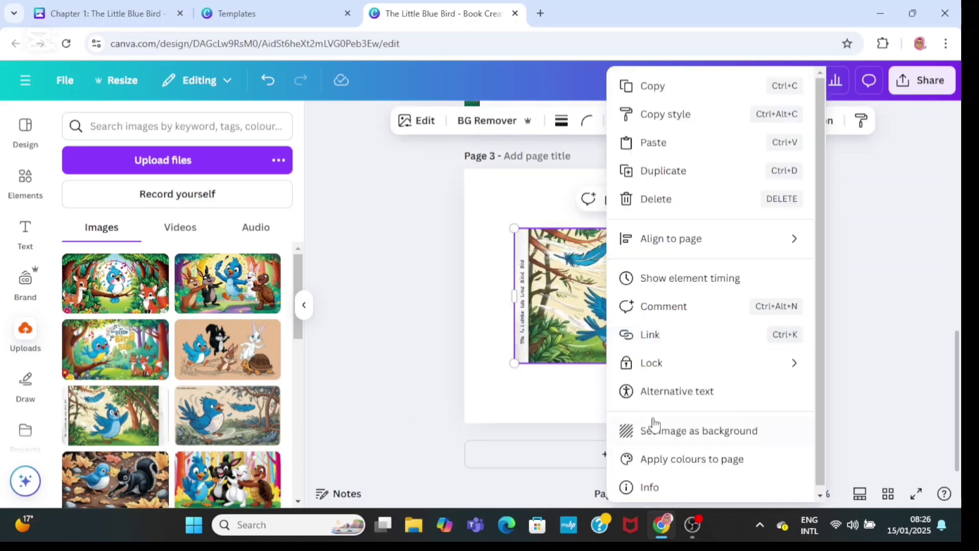
click(654, 429)
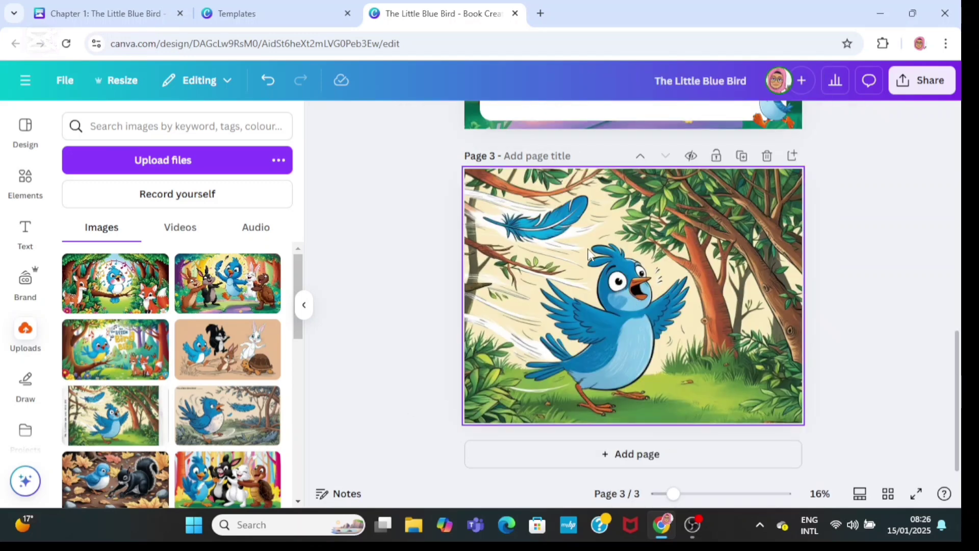
Add page 4, insert the uploaded forest friends celebration picture, and separate the blue bird from it with Magic Grab
click(628, 462)
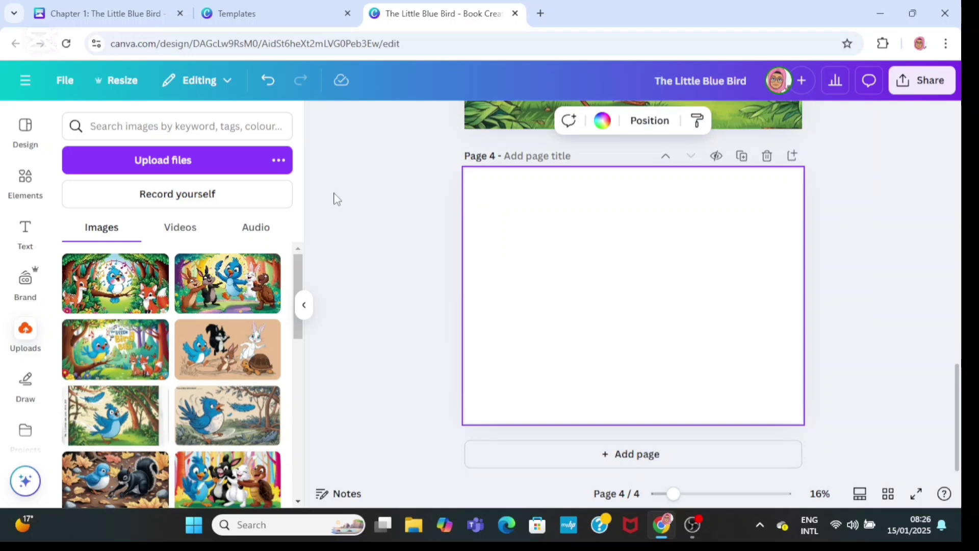
click(228, 285)
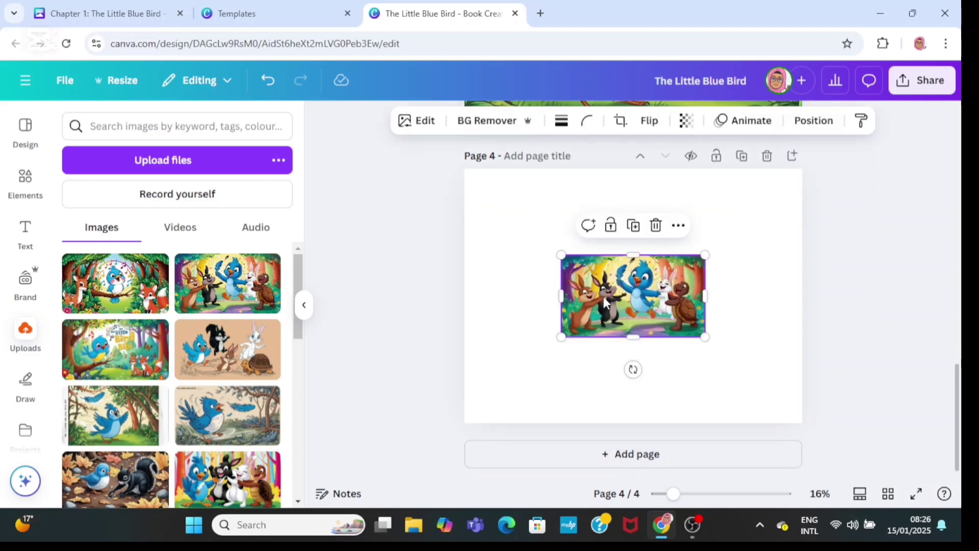
click(410, 122)
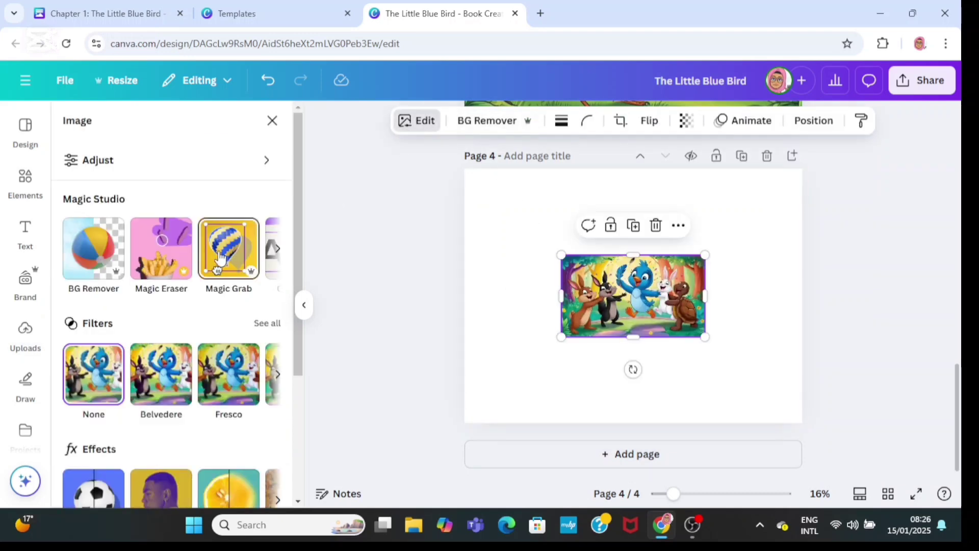
click(221, 255)
click(670, 211)
click(198, 226)
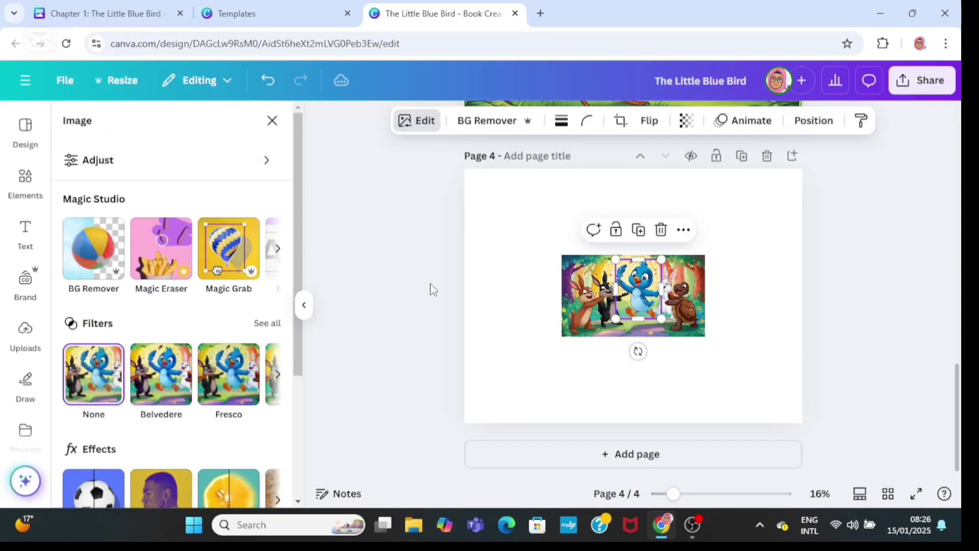
Place the separated blue bird in page 4's lower right corner and set the remaining picture as the page background
drag(624, 301, 758, 400)
right_click(642, 283)
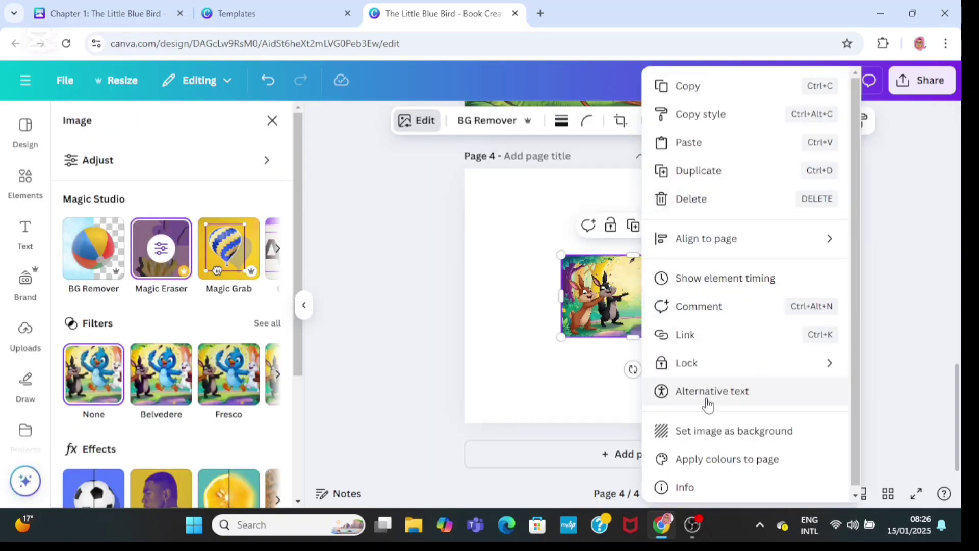
click(714, 431)
drag(748, 360, 732, 357)
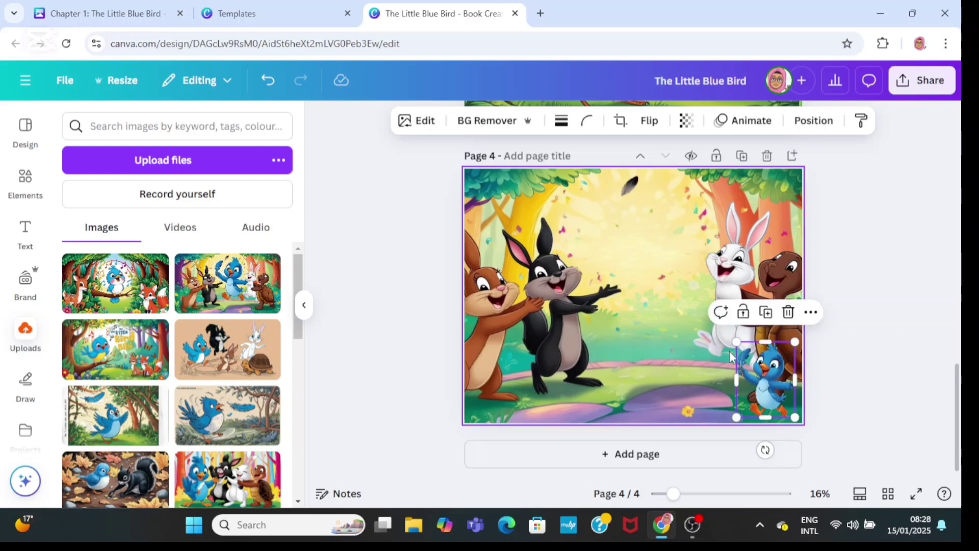
Add a rounded square on page 4, colour it white, and enlarge it to cover most of the page
click(28, 186)
click(88, 250)
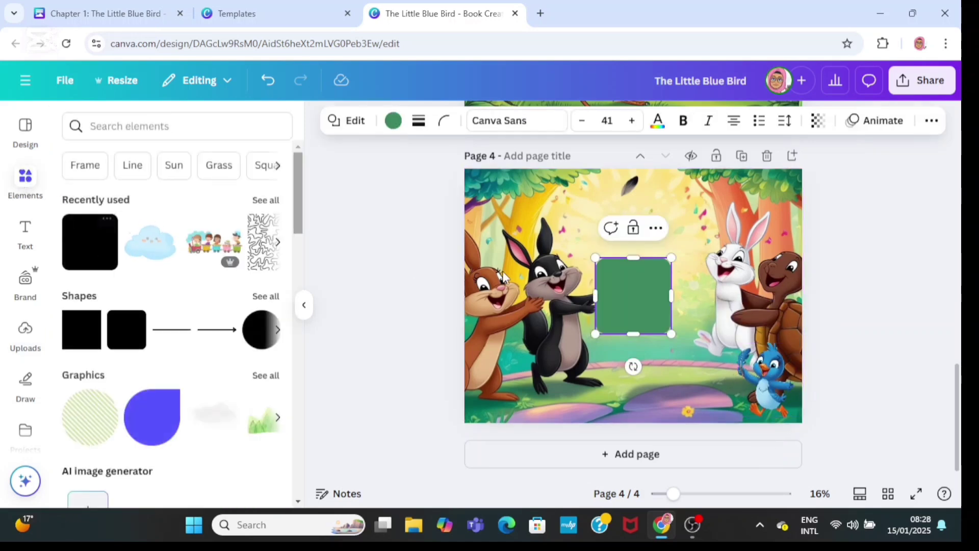
click(393, 121)
click(228, 227)
drag(595, 334, 496, 418)
drag(671, 257, 785, 168)
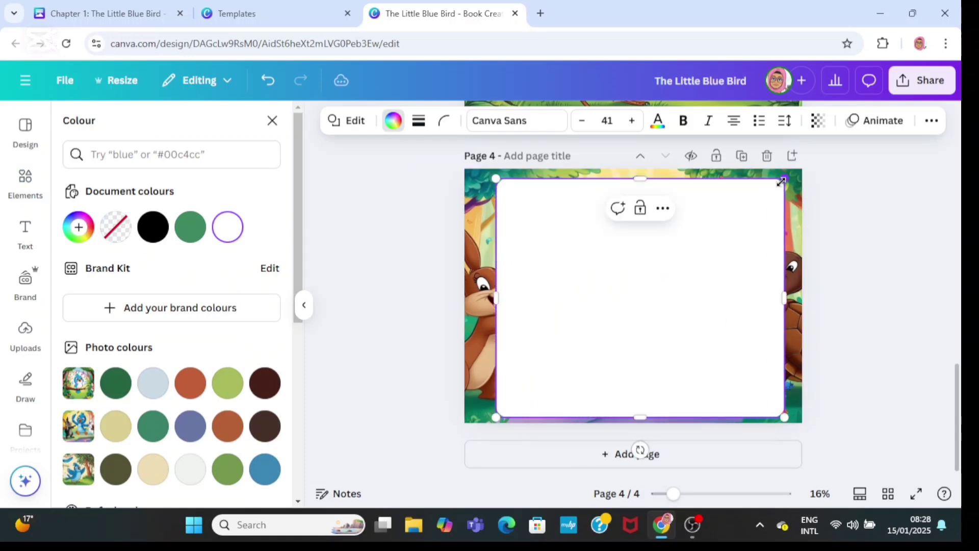
drag(707, 255, 682, 248)
Bring the blue bird in front of the white panel and resize the panel to leave an even border around page 4
click(781, 381)
click(813, 121)
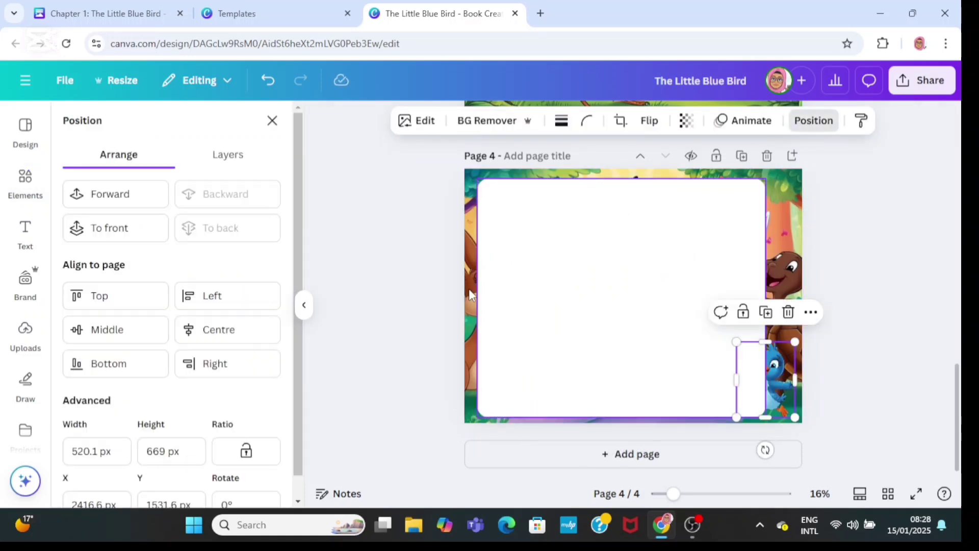
click(125, 196)
click(739, 332)
drag(765, 298, 794, 298)
drag(635, 419, 633, 411)
drag(794, 408, 785, 401)
drag(678, 343, 678, 346)
click(763, 375)
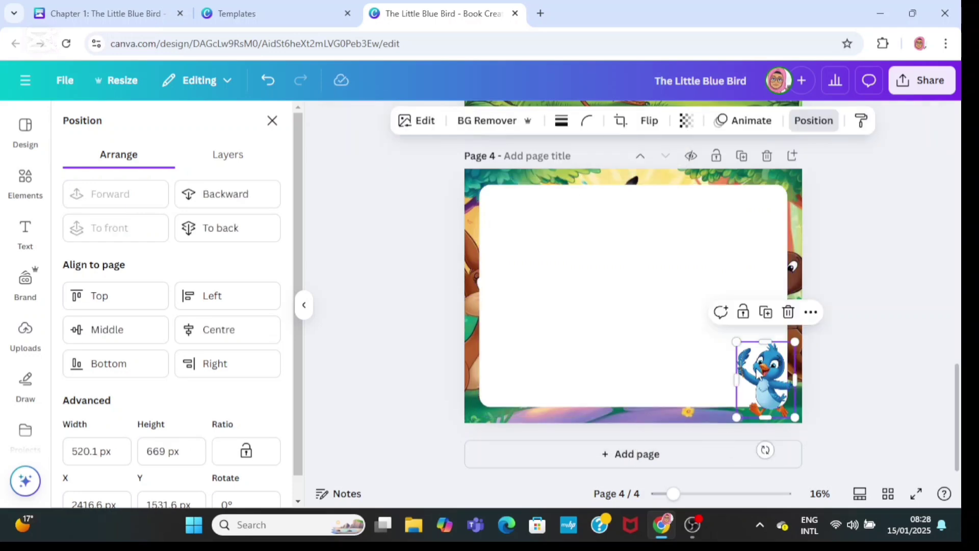
Add a heading text box on page 4 and copy the heading "Chapter 2: The Lost Feather" from the story document
click(24, 232)
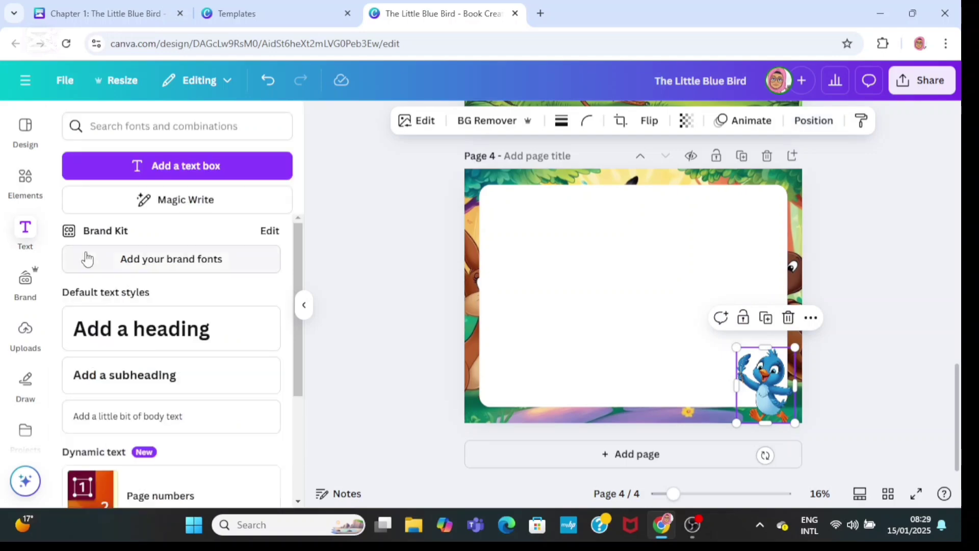
click(138, 328)
click(118, 15)
scroll(600, 271, up, 10)
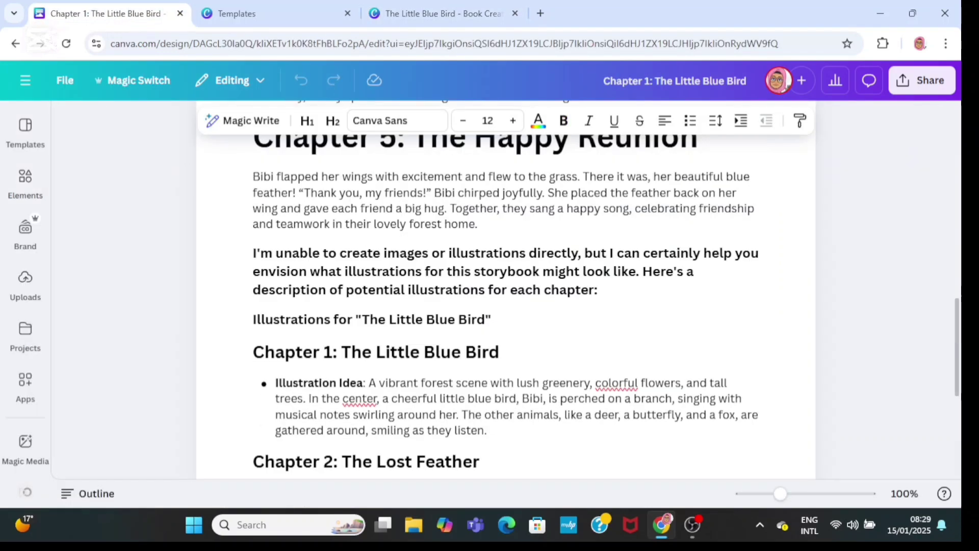
triple_click(659, 289)
right_click(583, 278)
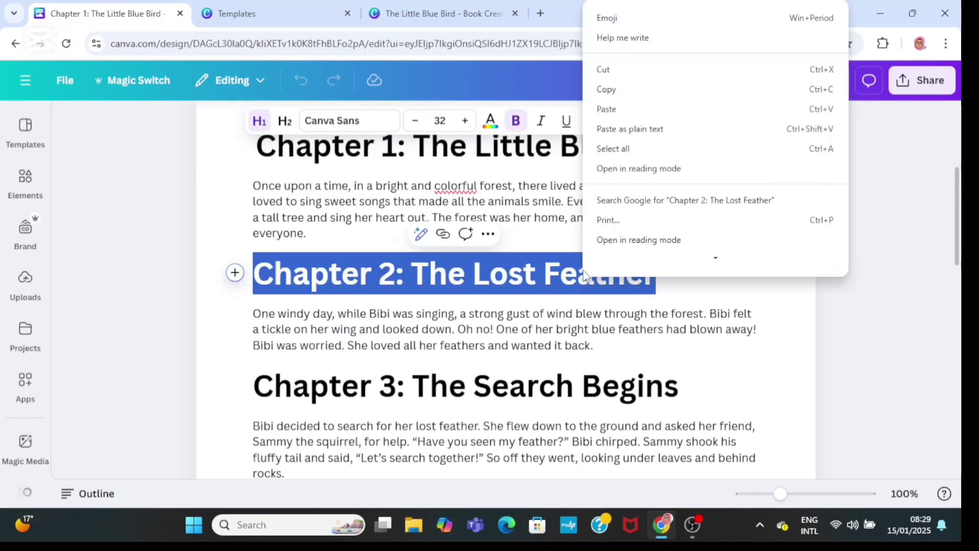
click(604, 109)
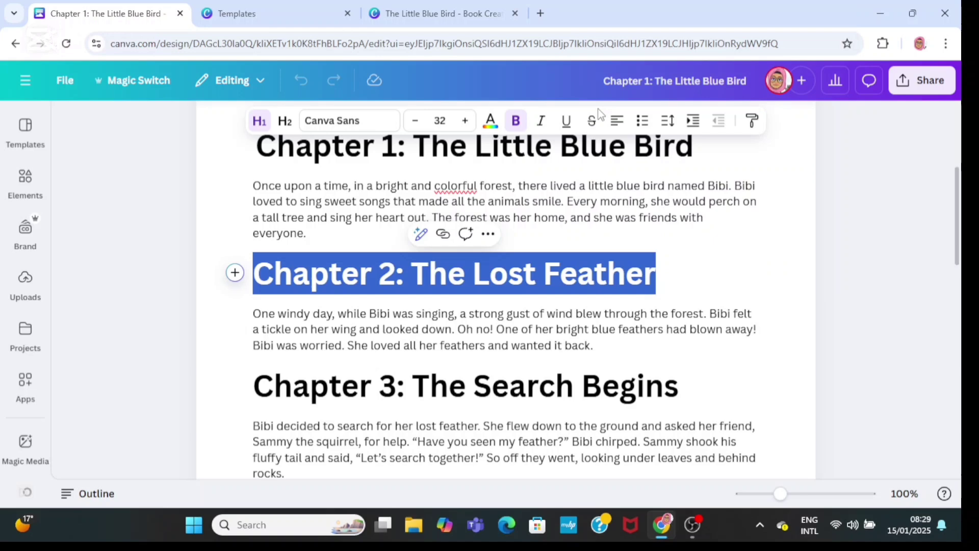
Replace page 4's heading placeholder with the copied chapter title and fit it on one line at the panel's top, size 114
click(445, 20)
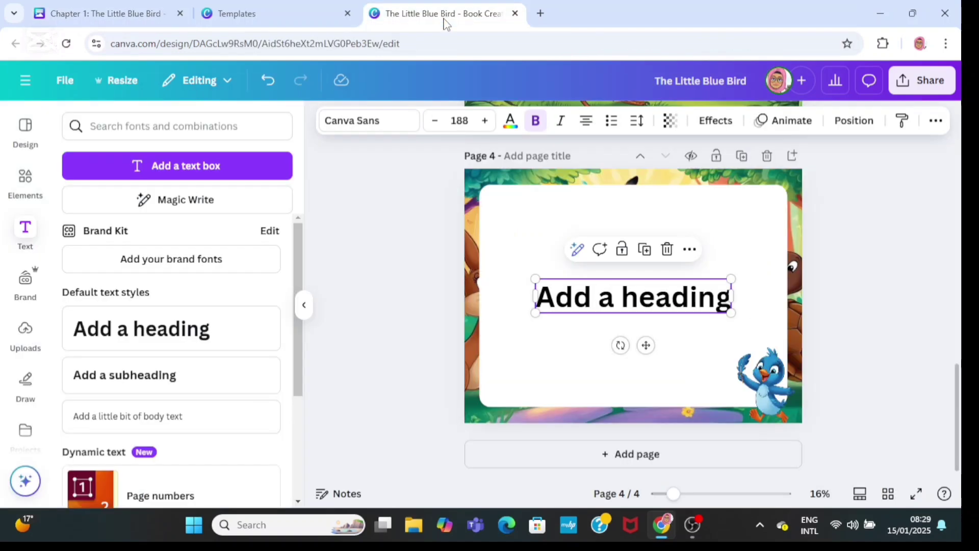
double_click(663, 311)
key(ctrl+v)
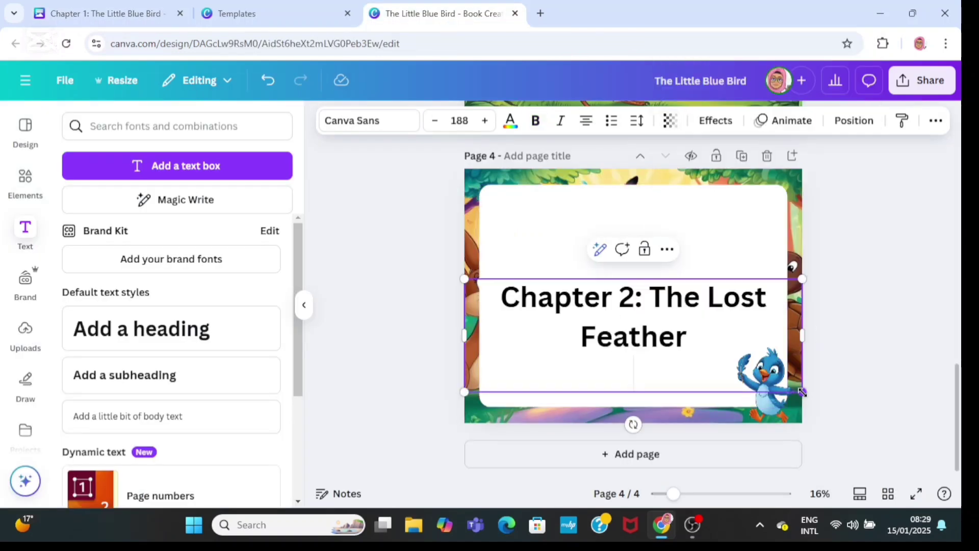
drag(798, 392, 669, 347)
drag(672, 312, 728, 299)
drag(633, 316, 652, 275)
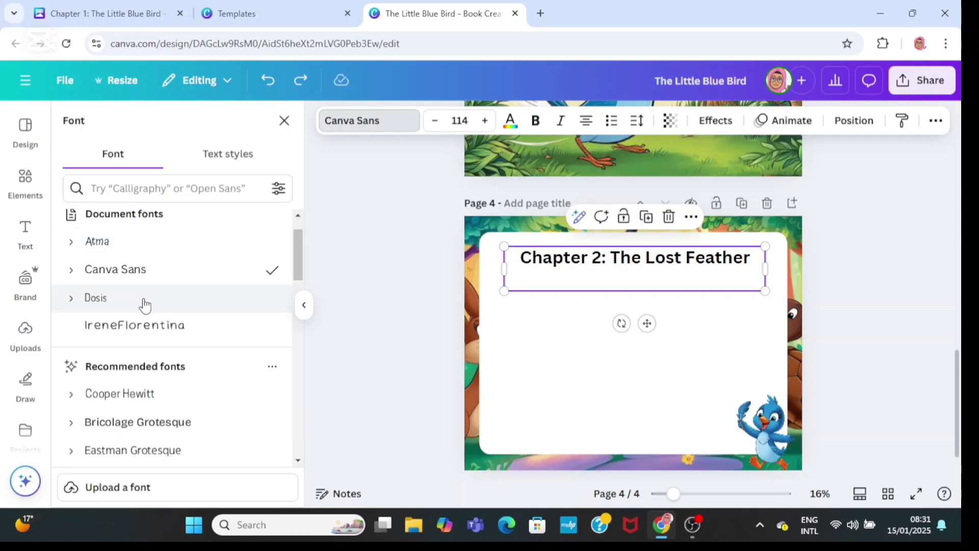
Apply the Dosis font to the Chapter 2 heading and scale it slightly to size 113
click(144, 305)
click(338, 346)
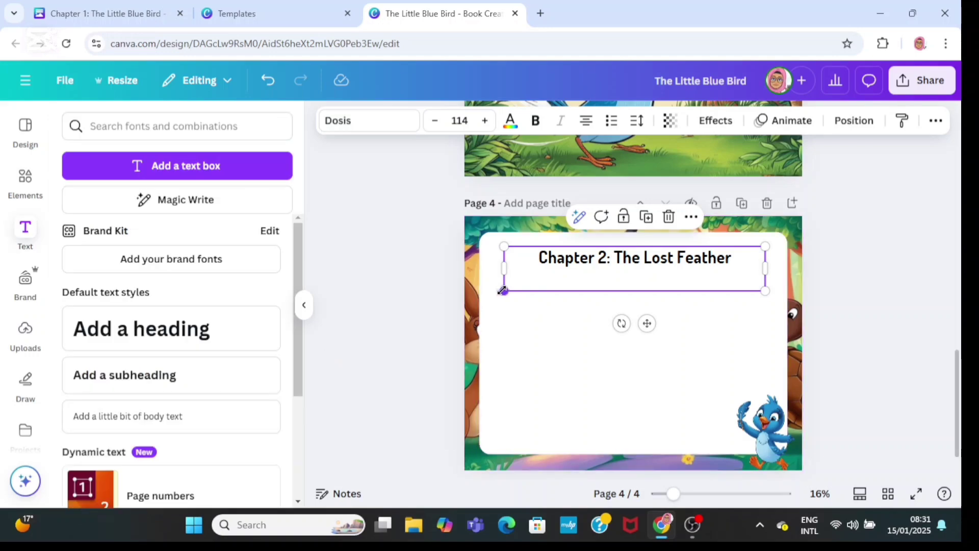
drag(503, 291, 506, 290)
Check the Chapter 1 heading's font size on page 2 and set the Chapter 2 heading to the matching size 84
drag(956, 383, 957, 221)
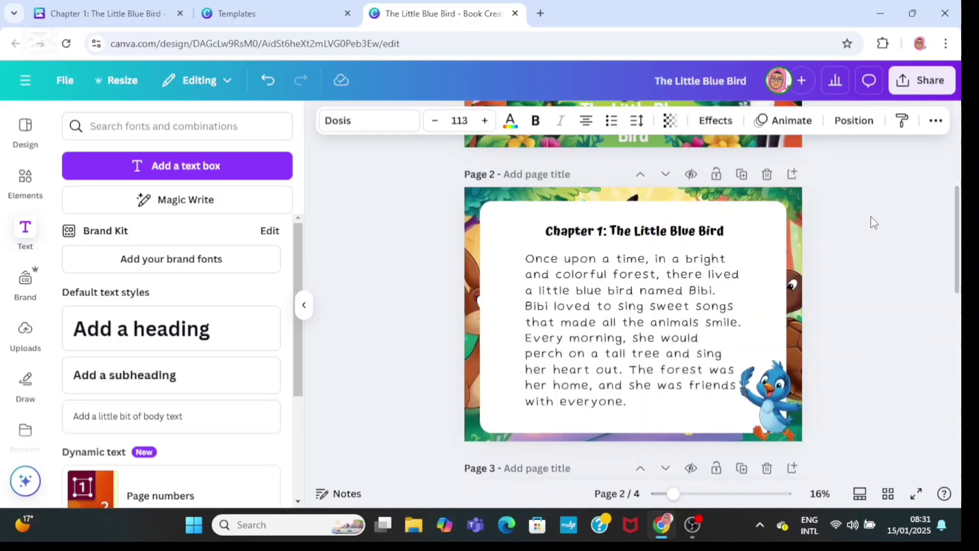
click(666, 235)
drag(955, 261, 962, 419)
click(690, 286)
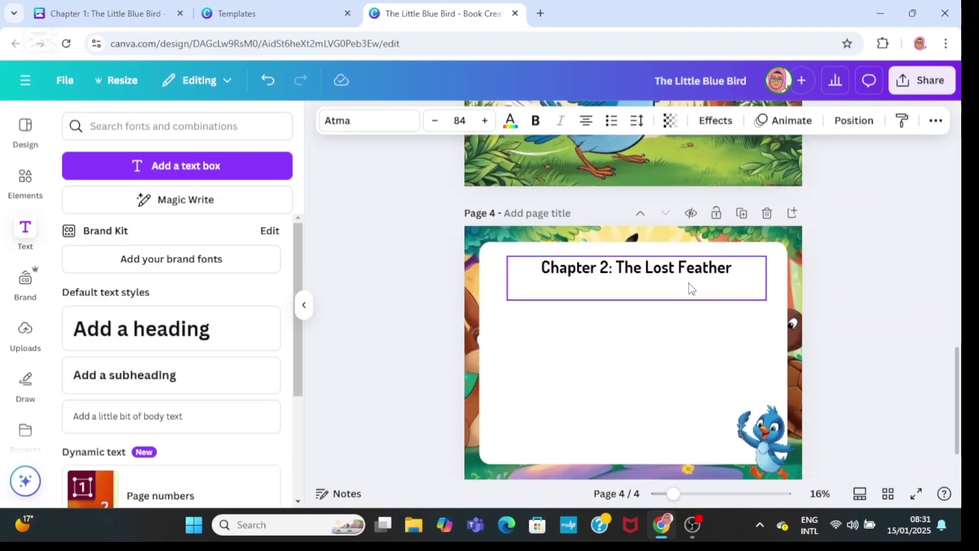
drag(436, 127, 435, 128)
click(457, 119)
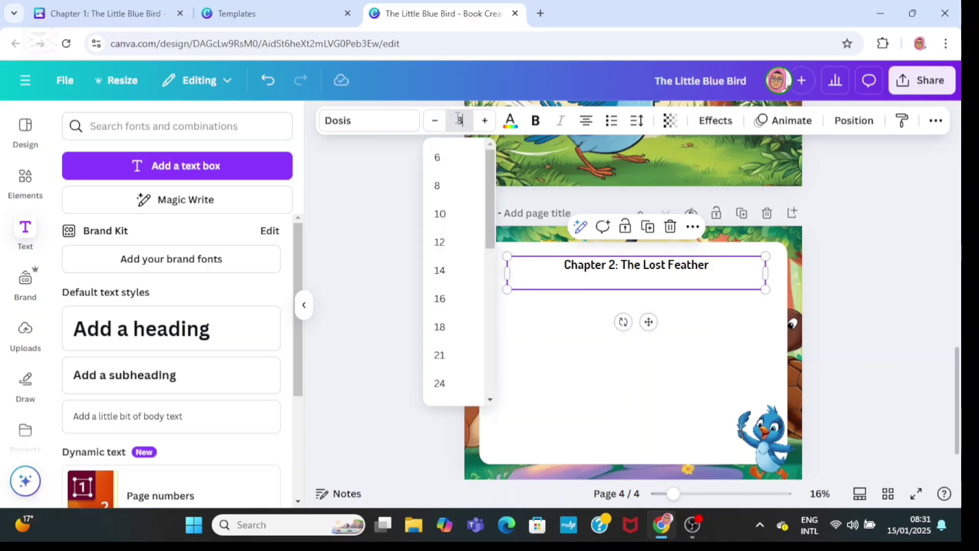
text(84)
click(857, 310)
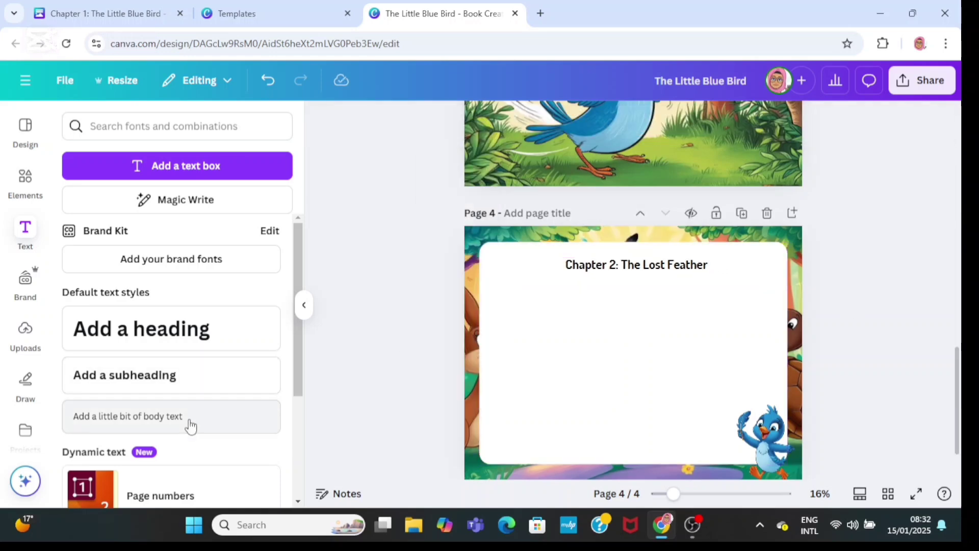
Add a body text box on page 4 and copy the Chapter 2 paragraph beginning "One windy day" from the story document
click(192, 424)
key(ctrl+1)
triple_click(329, 332)
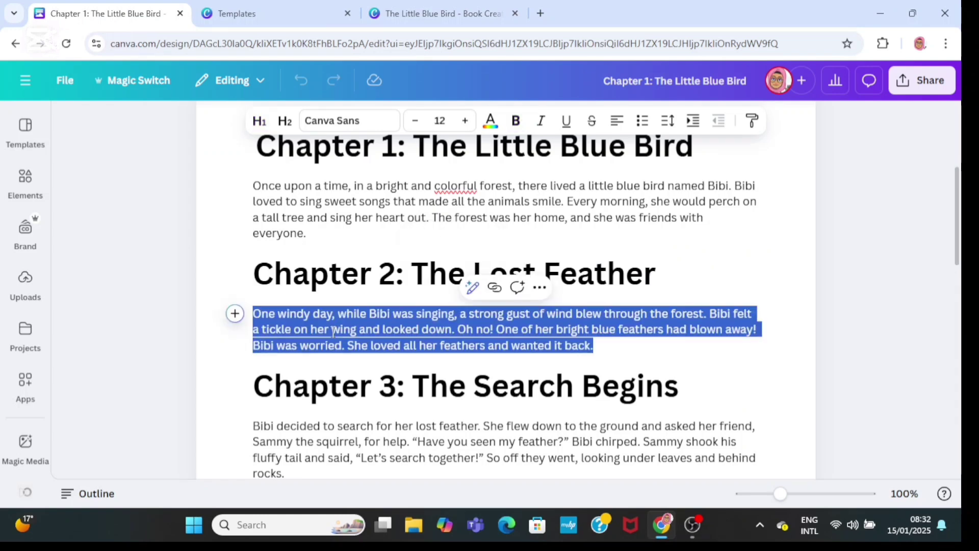
right_click(329, 331)
click(352, 90)
Return to the book design and replace page 4's body text placeholder with the copied Chapter 2 paragraph
click(429, 14)
triple_click(625, 353)
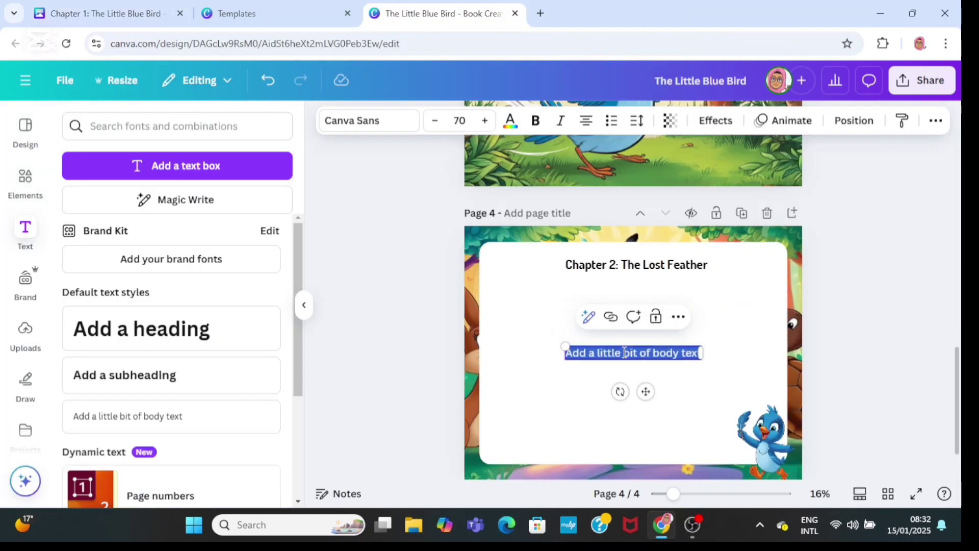
right_click(625, 353)
click(679, 108)
Resize the Chapter 2 story text box to fit inside the white panel and position it beneath the heading
drag(857, 377, 694, 390)
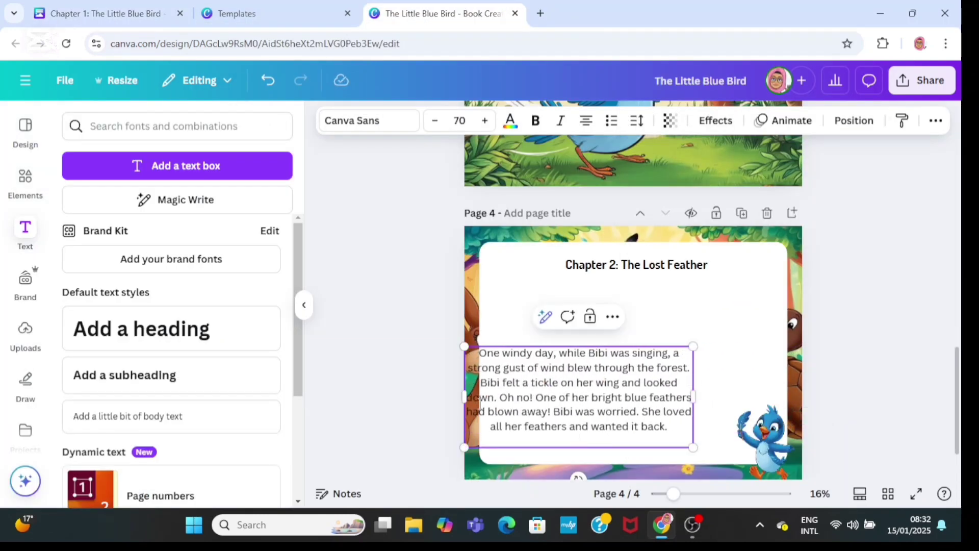
drag(466, 400, 533, 402)
drag(645, 421, 638, 369)
click(721, 372)
click(632, 455)
drag(633, 455, 648, 398)
drag(548, 362, 516, 364)
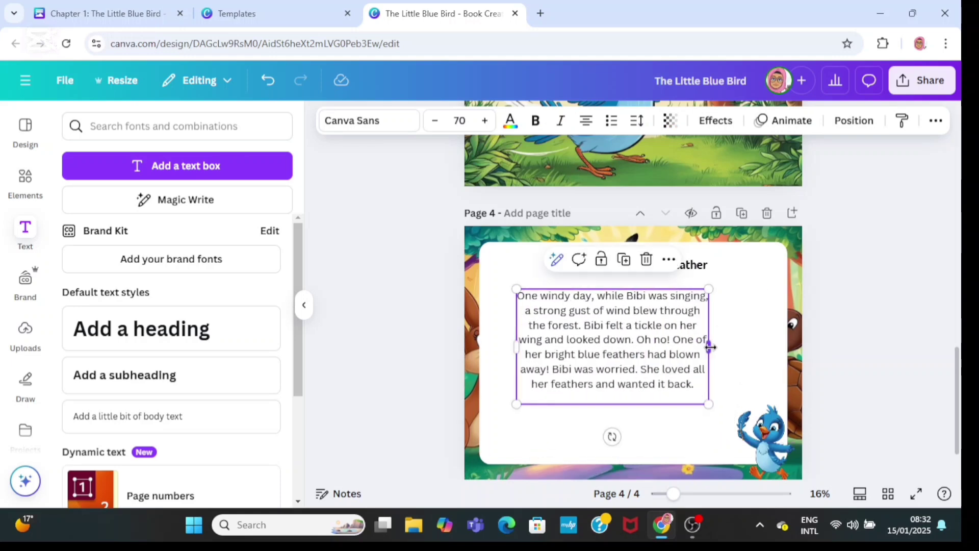
drag(710, 346, 736, 347)
Apply the IreneFlorentina font to the Chapter 2 story text and enlarge the box to about size 75.5
click(367, 123)
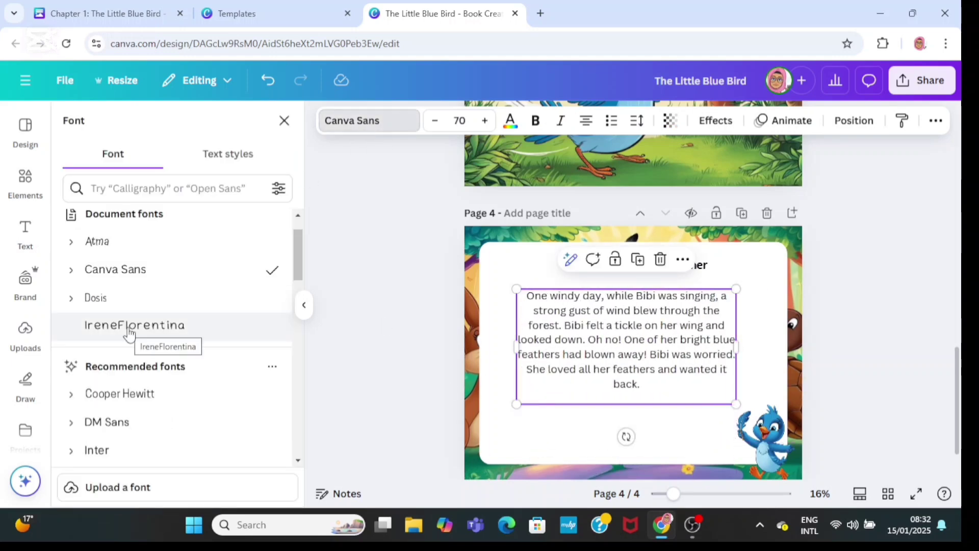
click(129, 333)
click(614, 356)
drag(736, 419, 756, 431)
Check the font size of the Chapter 2 story text and review the layout of page 4
click(892, 403)
drag(961, 408, 940, 403)
click(628, 203)
click(657, 331)
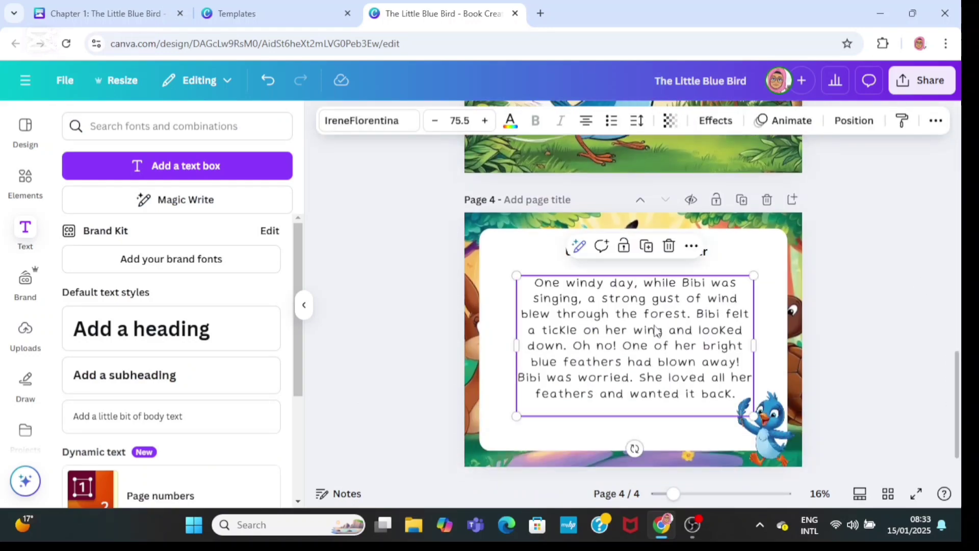
click(473, 121)
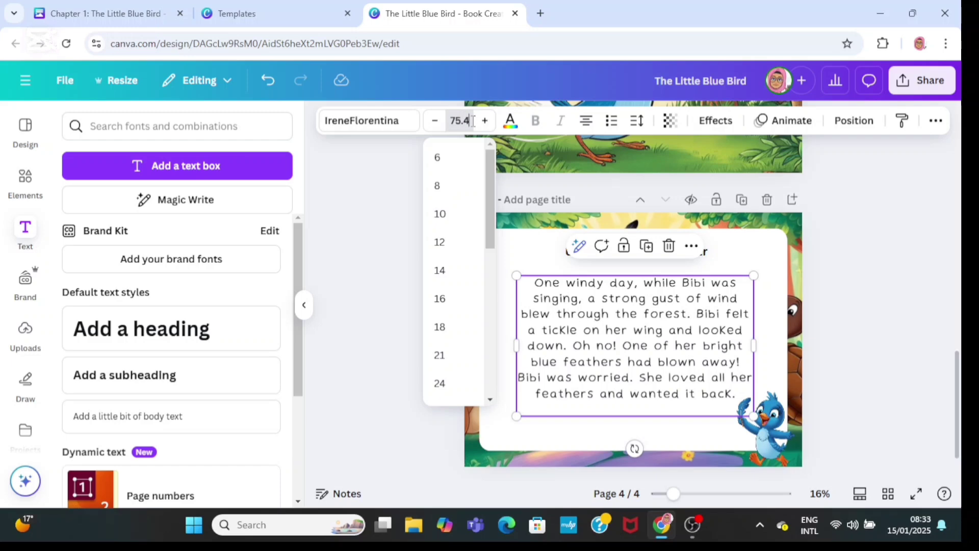
click(849, 278)
scroll(849, 278, down, 1)
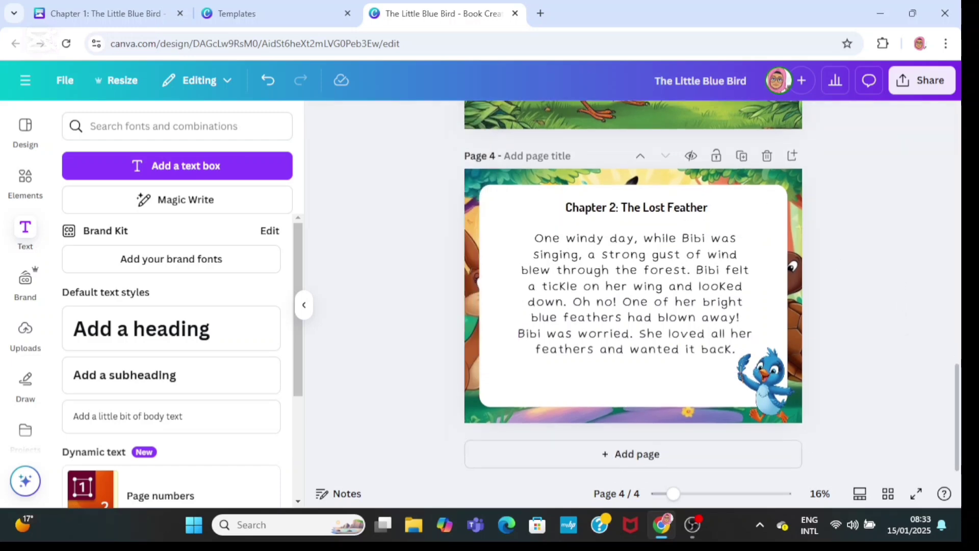
Add page 5 and set the uploaded illustration of the blue bird and black squirrel among autumn leaves as its background
click(634, 472)
click(25, 337)
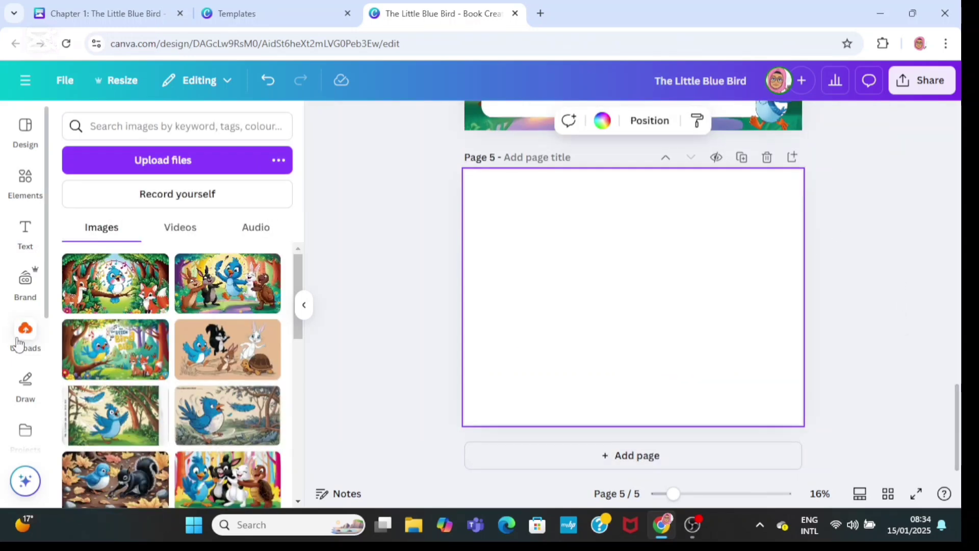
scroll(237, 325, down, 3)
click(122, 357)
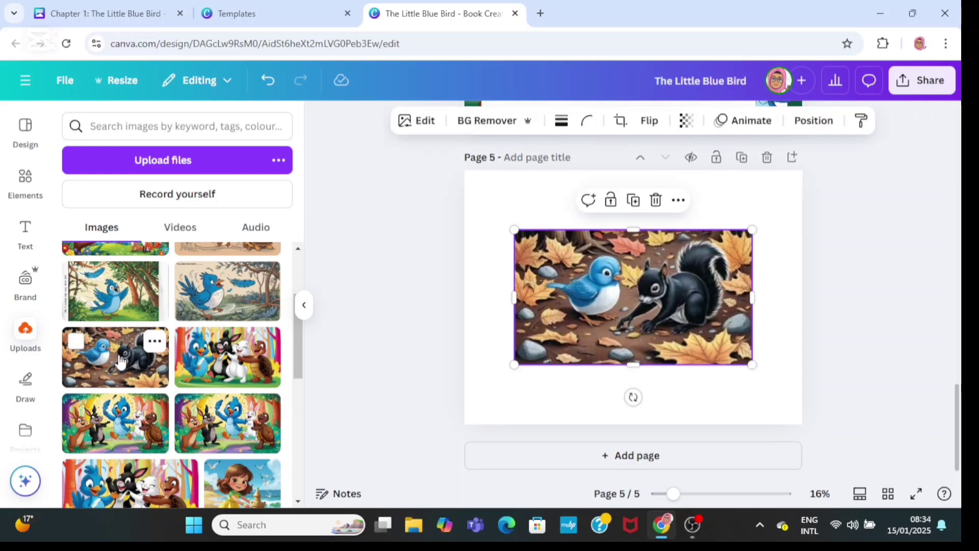
right_click(681, 306)
click(724, 432)
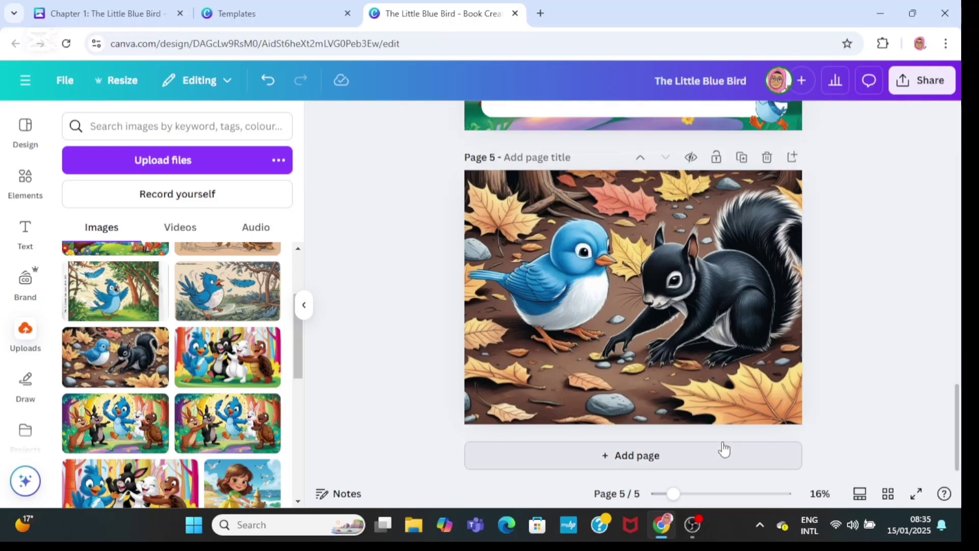
Insert the uploaded illustration of the celebrating animal friends on a new page 6 and separate its blue bird with Magic Grab
click(654, 465)
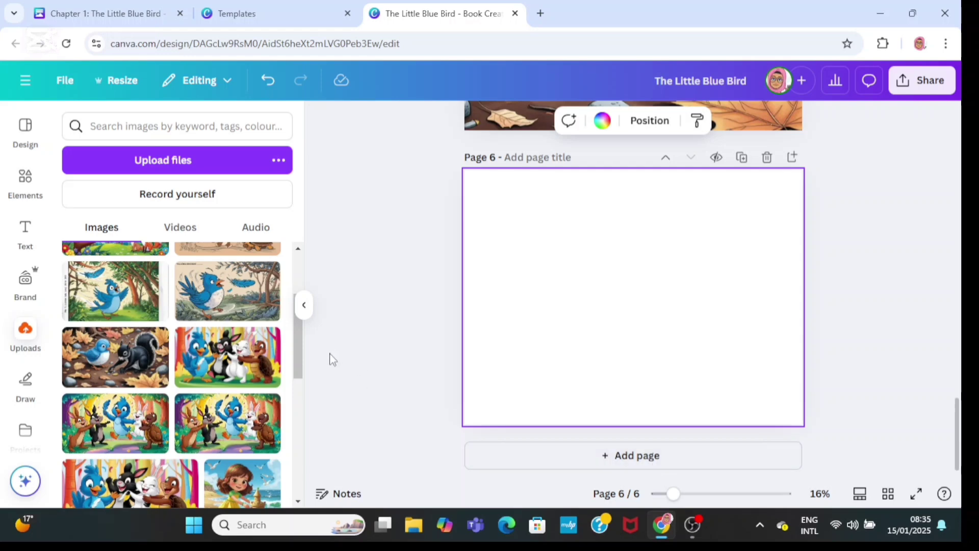
scroll(299, 336, up, 3)
click(233, 296)
click(426, 127)
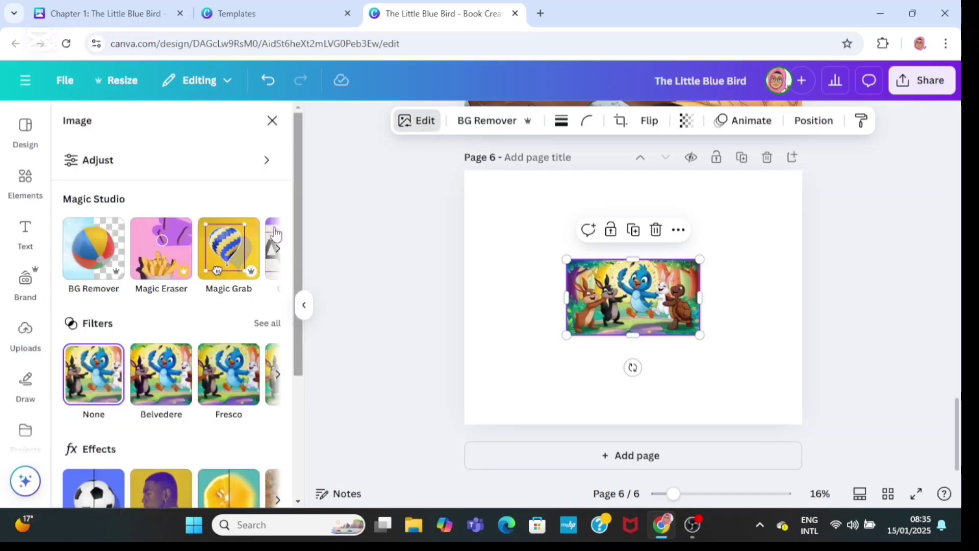
click(225, 247)
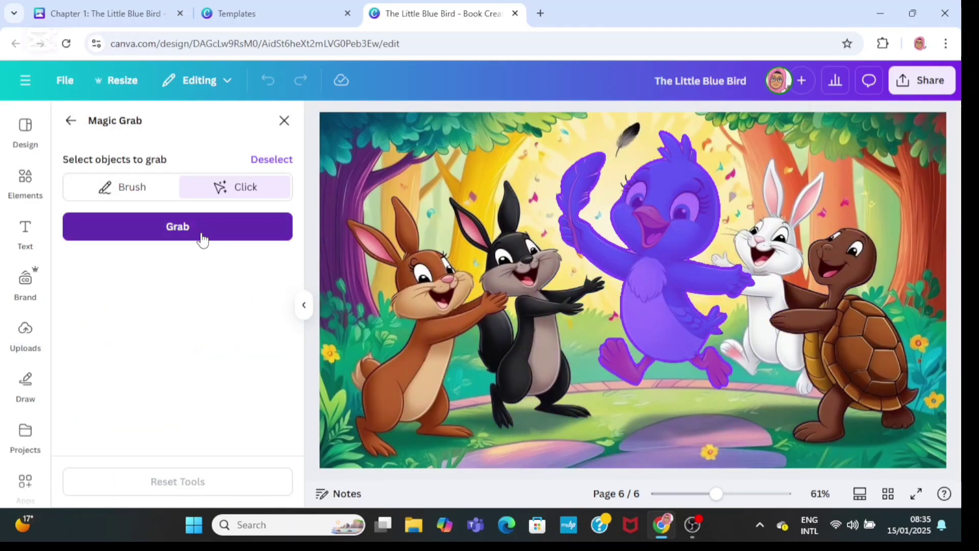
click(202, 237)
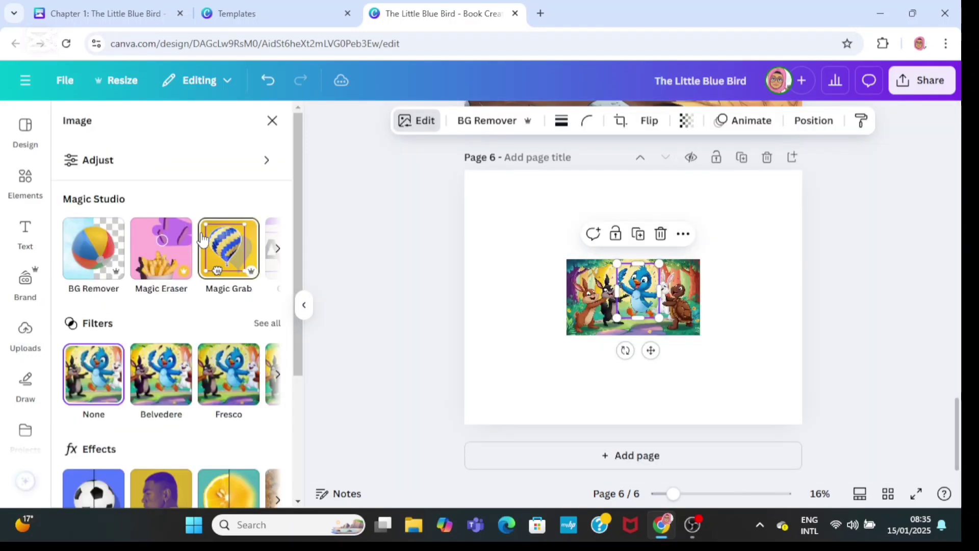
Set the animal friends image as page 6's background, and enlarge the grabbed bird near the page's lower-right corner
click(576, 296)
right_click(591, 301)
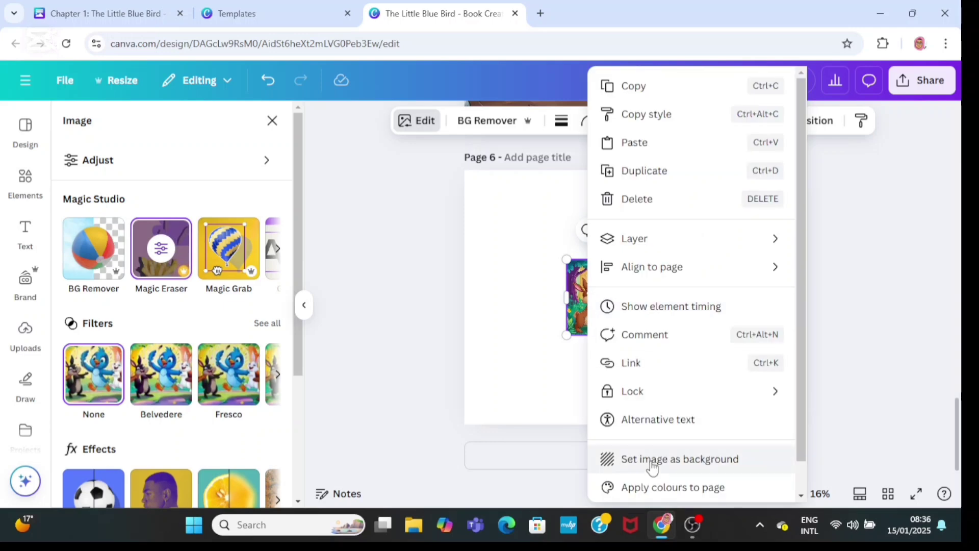
click(651, 459)
click(645, 296)
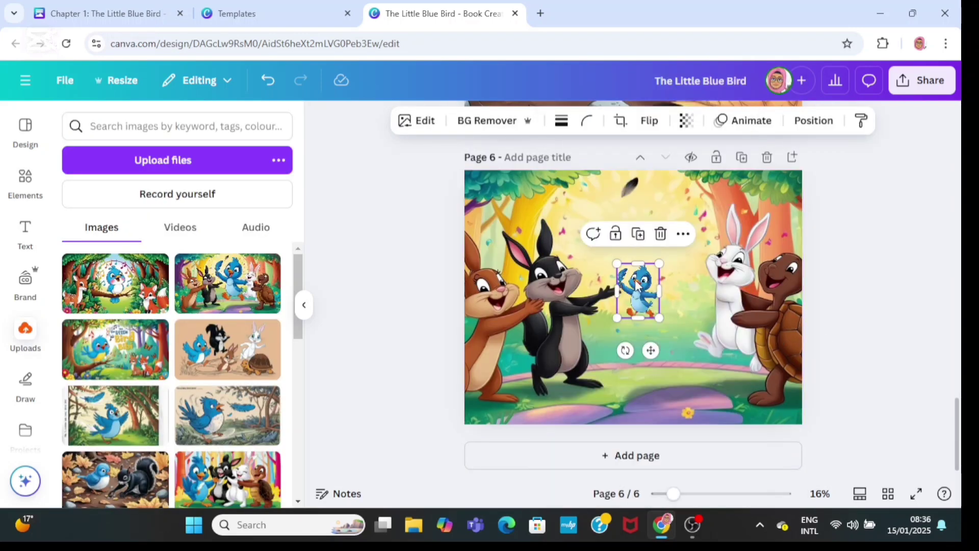
drag(645, 295, 717, 326)
Add the recently used rounded square to page 6 and fill it with white
click(25, 178)
click(89, 241)
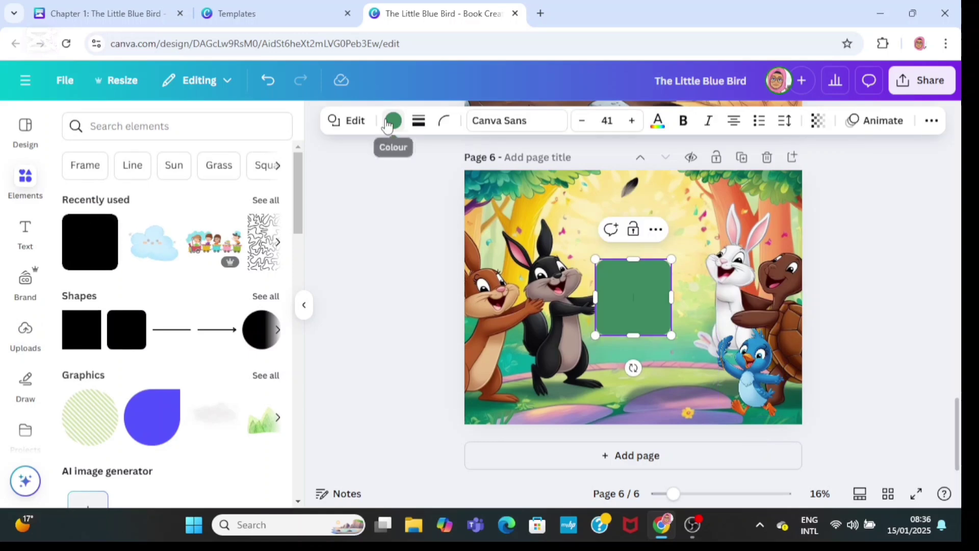
click(393, 121)
click(228, 226)
Stretch the white rounded shape into a panel of about 2598 × 2024 px covering most of page 6
drag(595, 336, 507, 415)
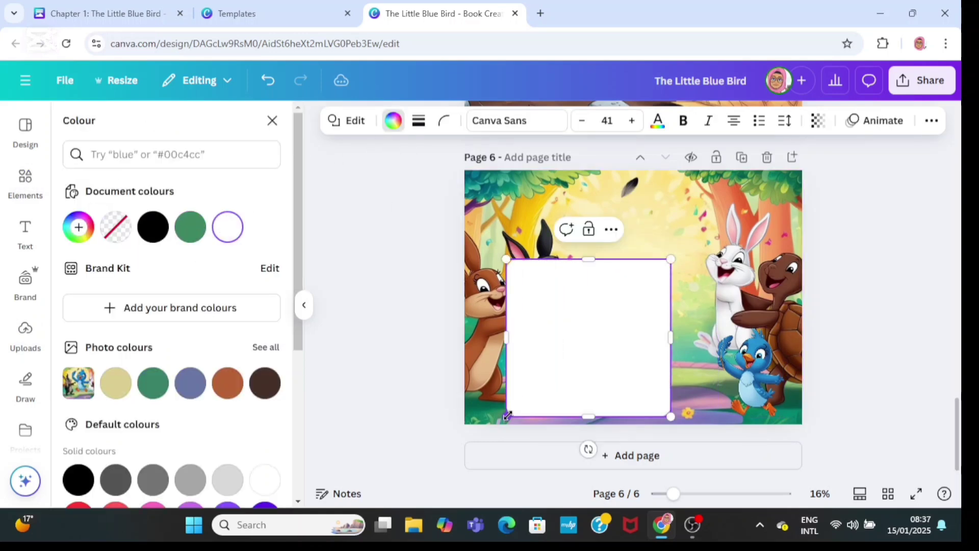
drag(670, 259, 767, 203)
drag(721, 252, 699, 229)
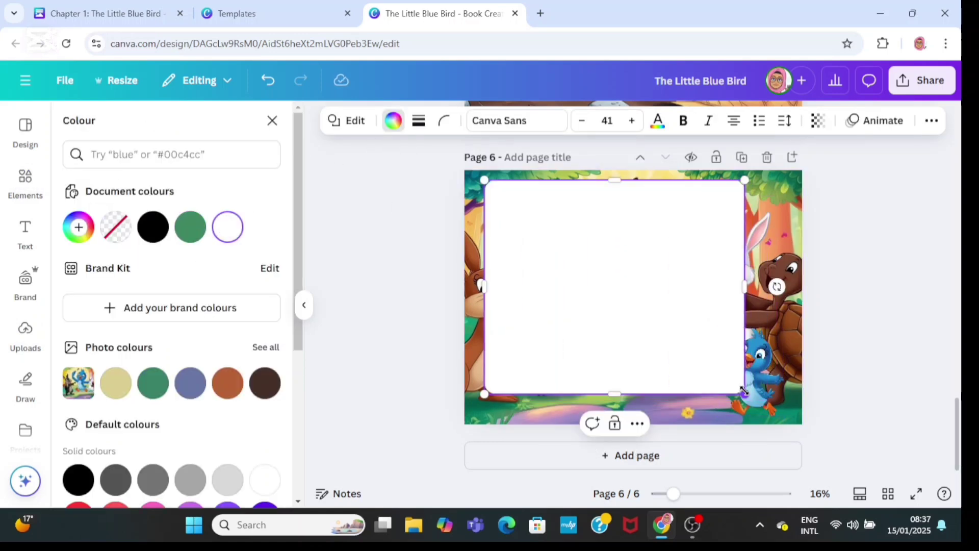
right_click(766, 410)
click(570, 372)
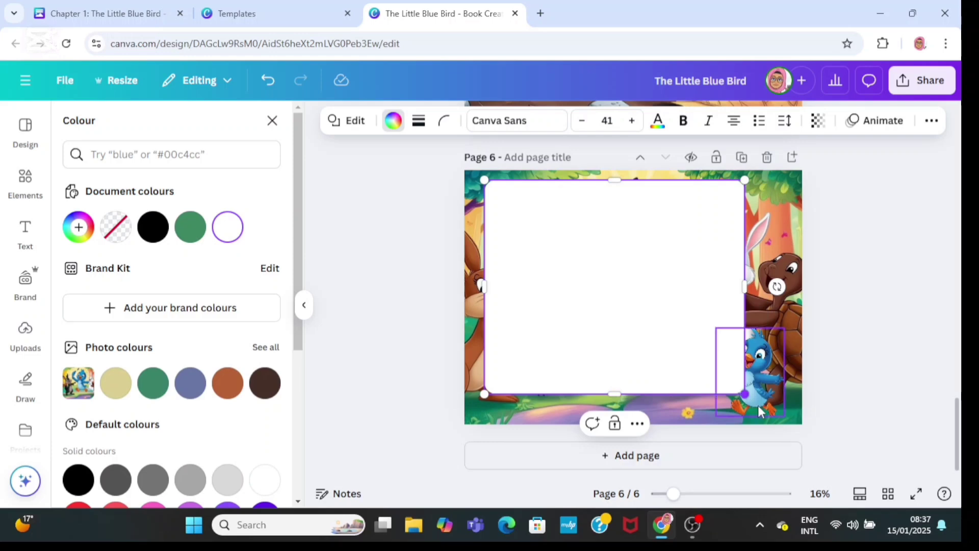
drag(785, 412, 772, 411)
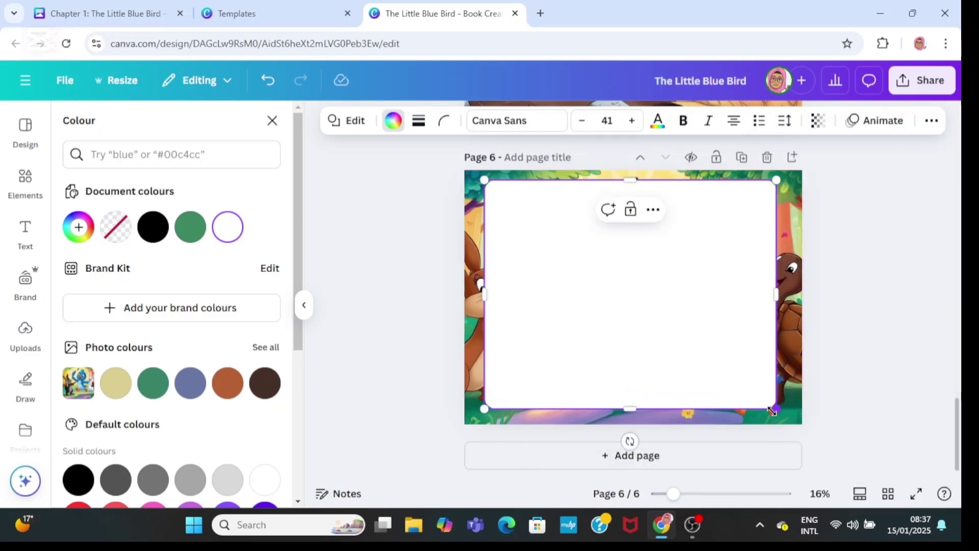
Bring the blue bird forward in front of the white panel and move it onto the panel's lower part
click(777, 412)
click(813, 121)
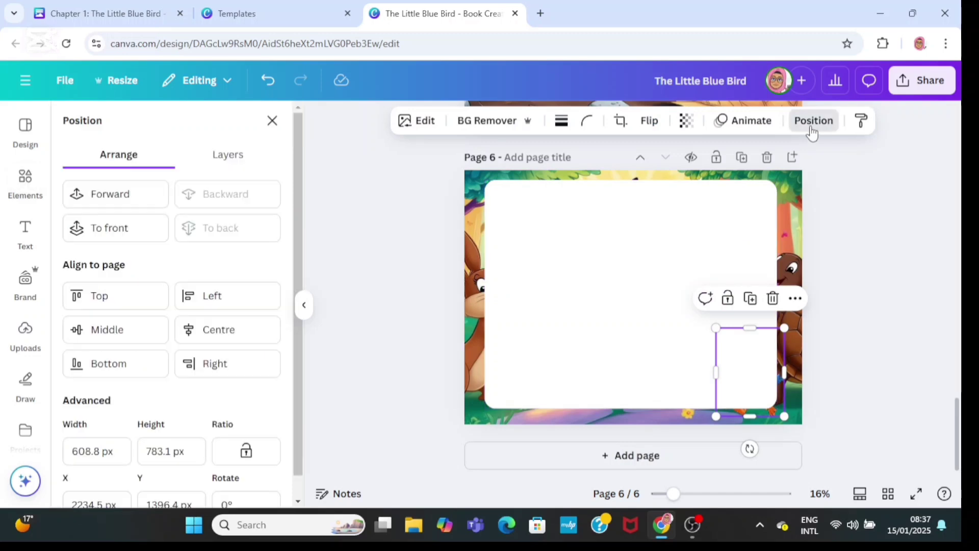
click(109, 197)
drag(748, 375, 689, 368)
Resize the white panel to about 2767 × 1980 px and move the bird into page 6's lower-right corner
click(756, 355)
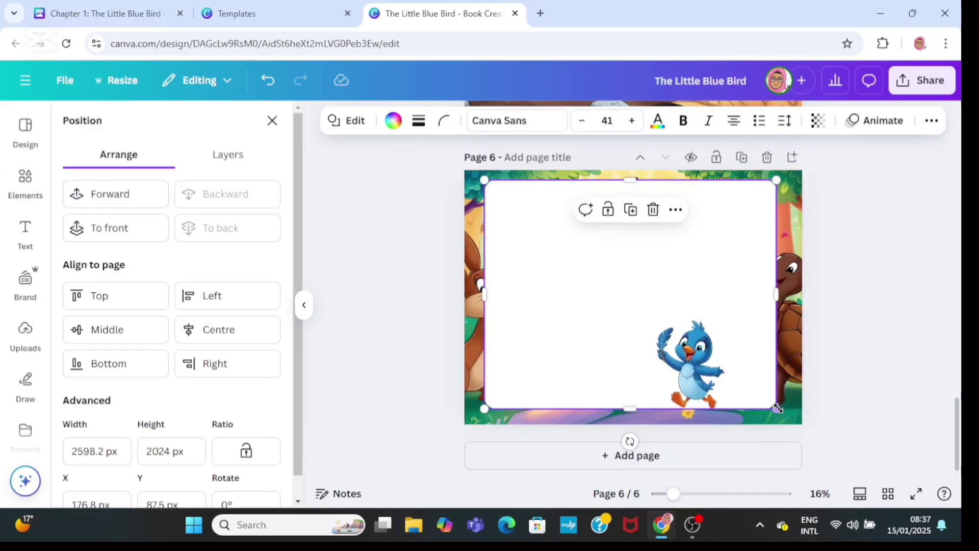
drag(774, 407, 781, 415)
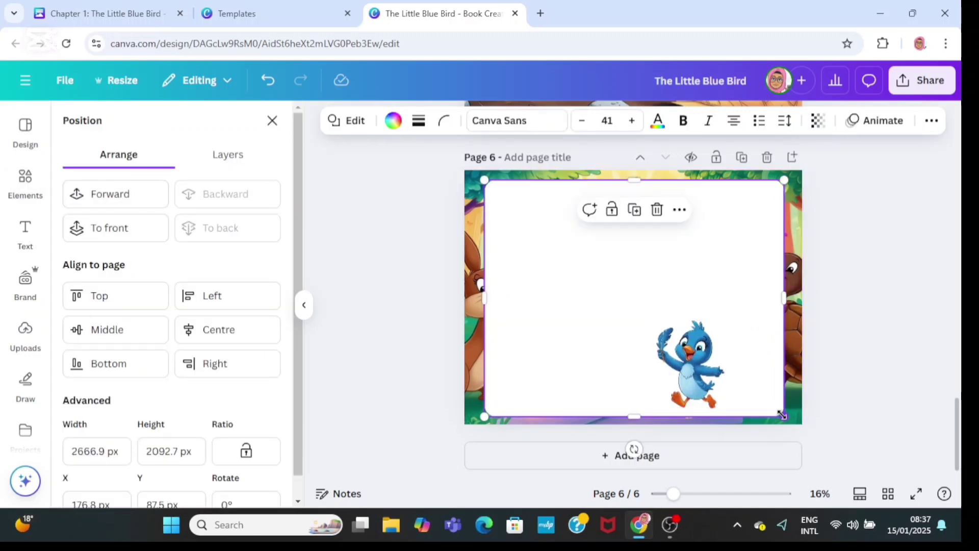
drag(478, 299, 477, 298)
drag(788, 298, 794, 298)
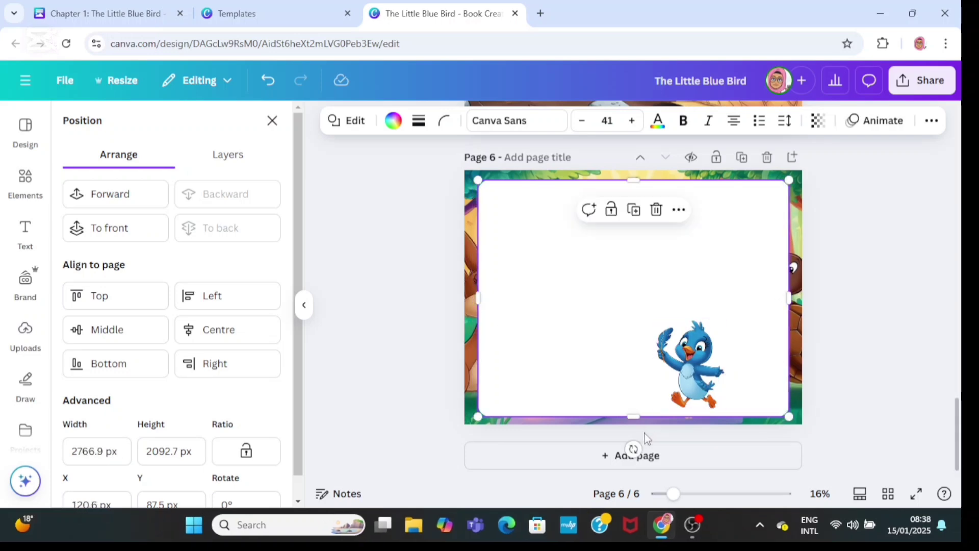
drag(638, 418, 637, 411)
drag(635, 179, 635, 184)
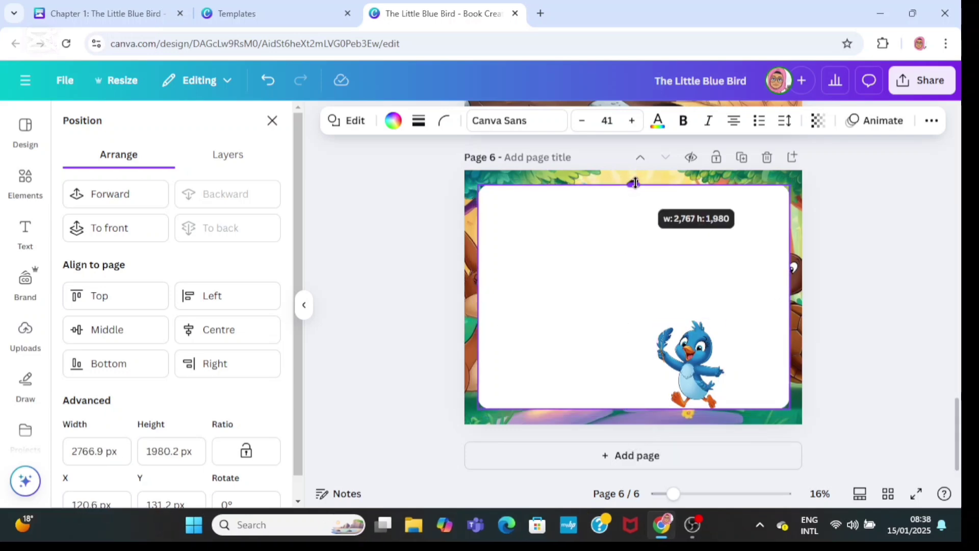
click(691, 363)
drag(691, 363, 769, 386)
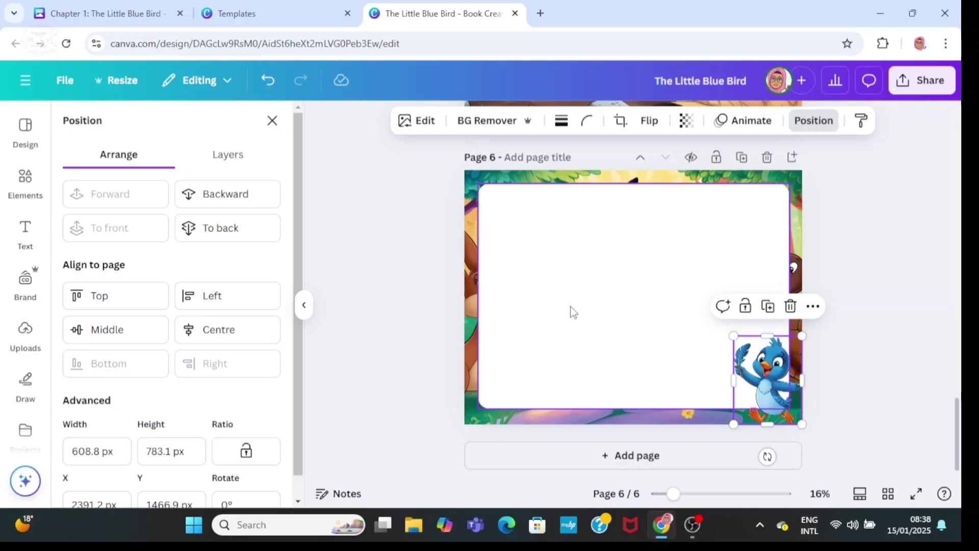
Add a heading text box on page 6 and copy the title "Chapter 3: The Search Begins" from the story document
click(25, 238)
click(97, 328)
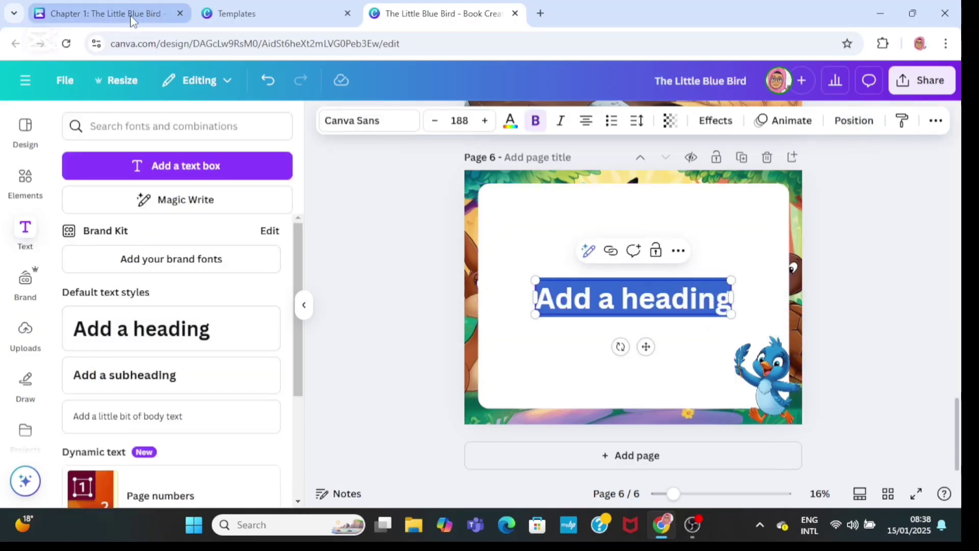
click(131, 14)
scroll(506, 289, up, 9)
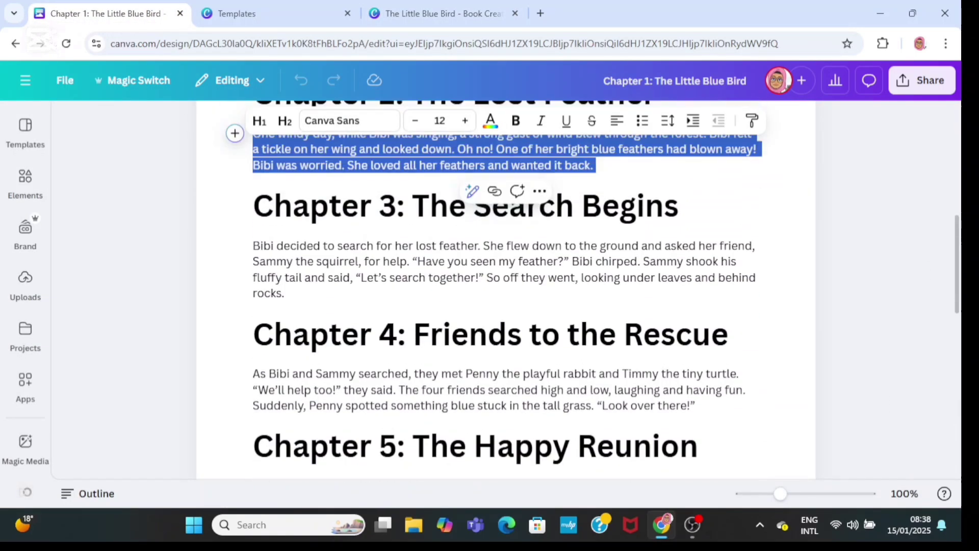
triple_click(341, 213)
right_click(342, 213)
click(367, 300)
Return to the book design and replace page 6's heading placeholder with "Chapter 3: The Search Begins"
click(408, 16)
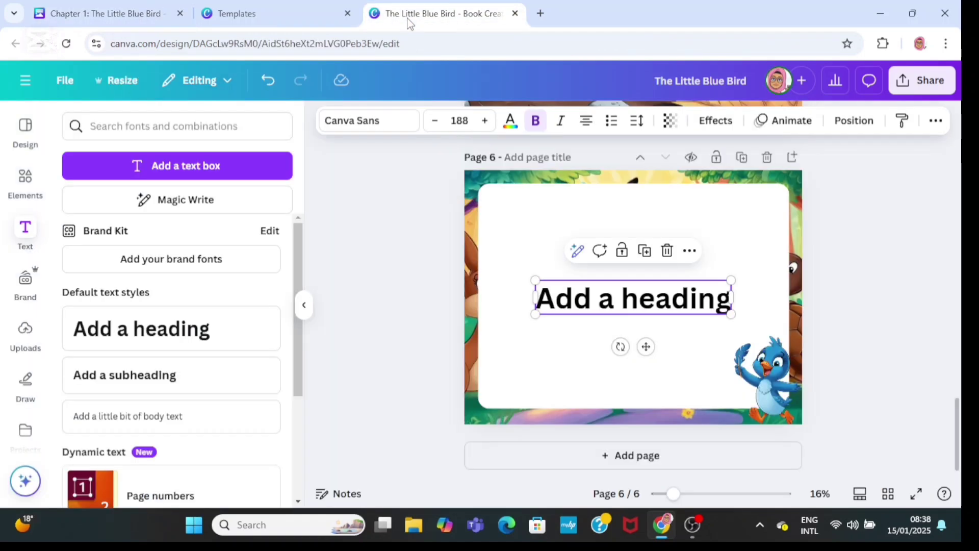
double_click(581, 305)
right_click(582, 305)
click(606, 107)
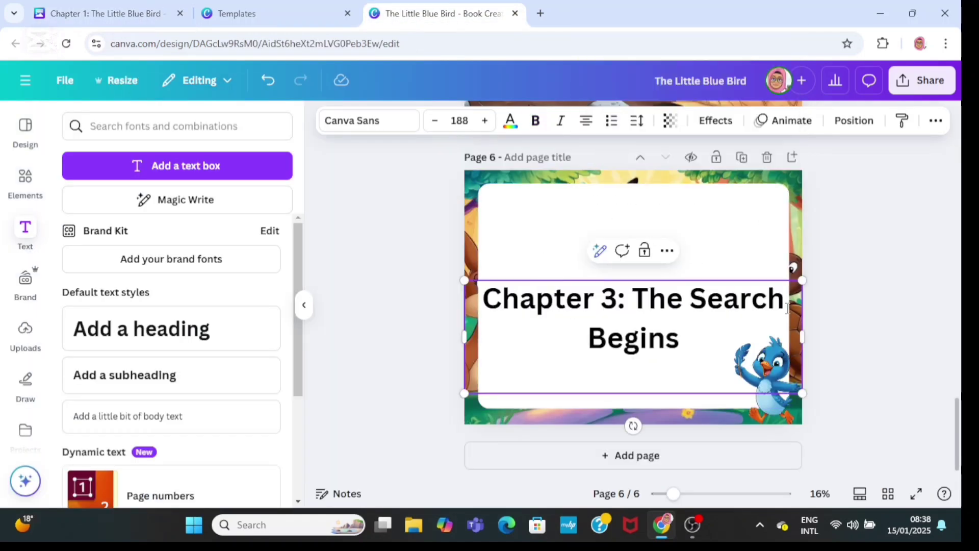
Scale the Chapter 3 heading to size 112, widen it to one line and center it near the top of the white panel
drag(801, 335, 835, 335)
drag(835, 280, 689, 327)
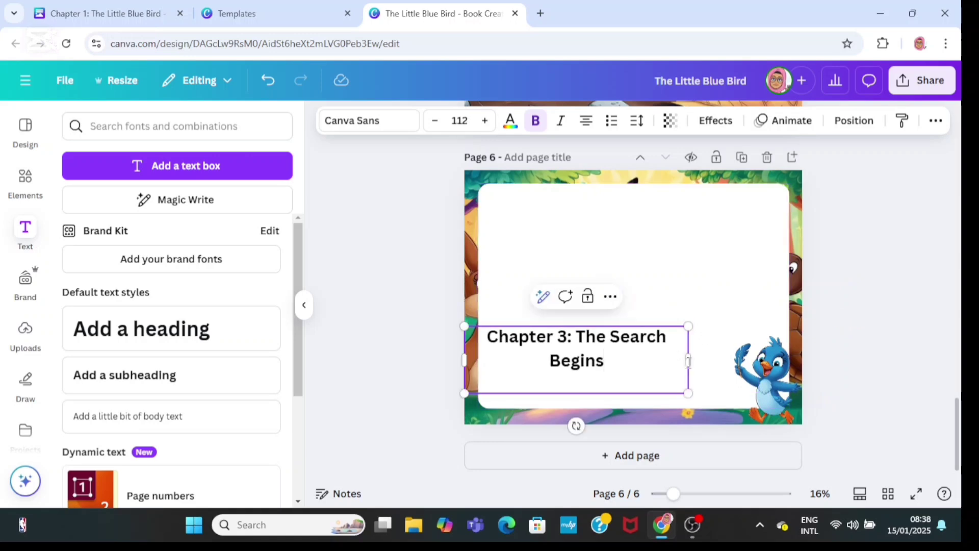
drag(690, 361, 722, 364)
drag(607, 405, 644, 293)
scroll(478, 144, up, 1)
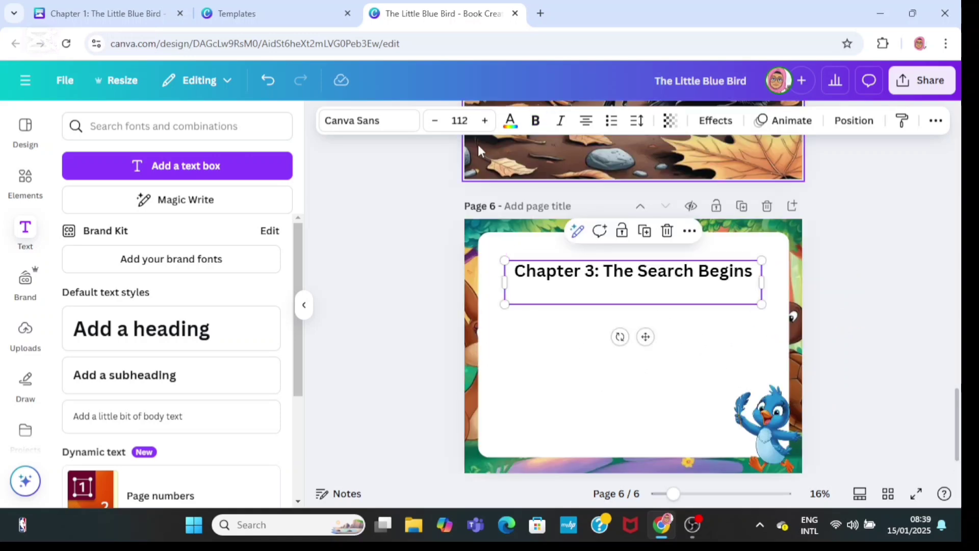
Set the Chapter 3 heading's font size to 84 and move it slightly higher in the white panel
click(459, 120)
click(371, 269)
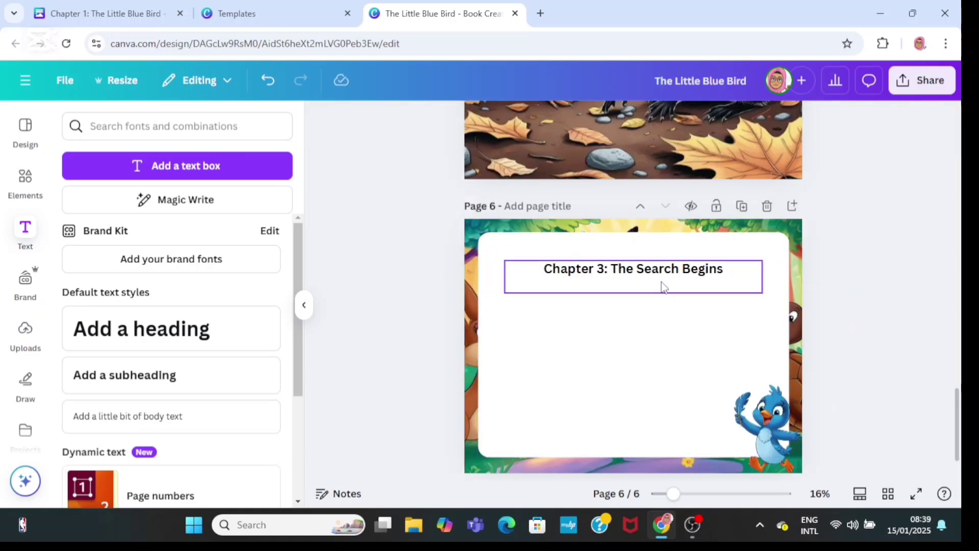
click(663, 286)
drag(645, 326, 641, 315)
Apply the Dosis font to the Chapter 3 heading and center it horizontally on the page
click(370, 120)
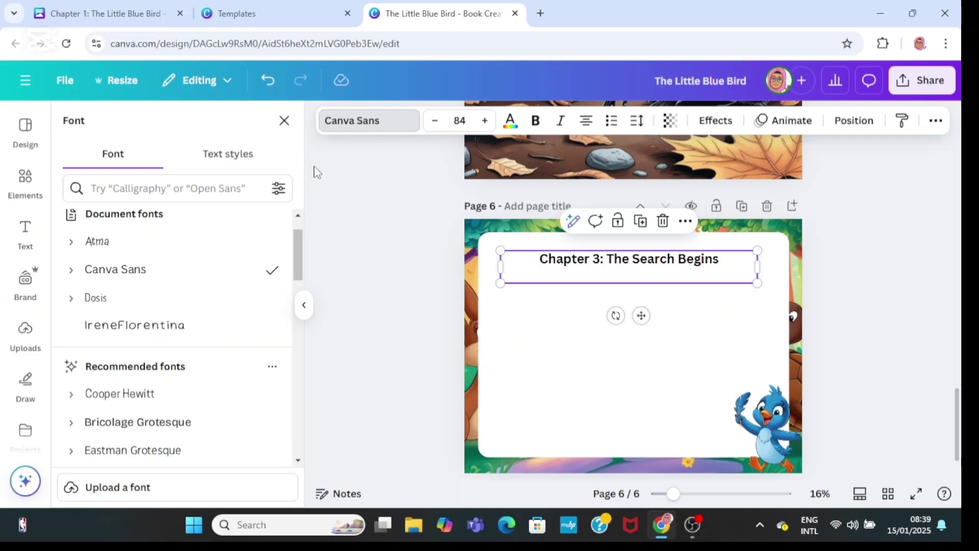
click(186, 297)
drag(640, 316, 644, 318)
click(398, 325)
Add a body text box on page 6 and copy the Chapter 3 paragraph beginning "Bibi decided to search" from the story document
click(130, 422)
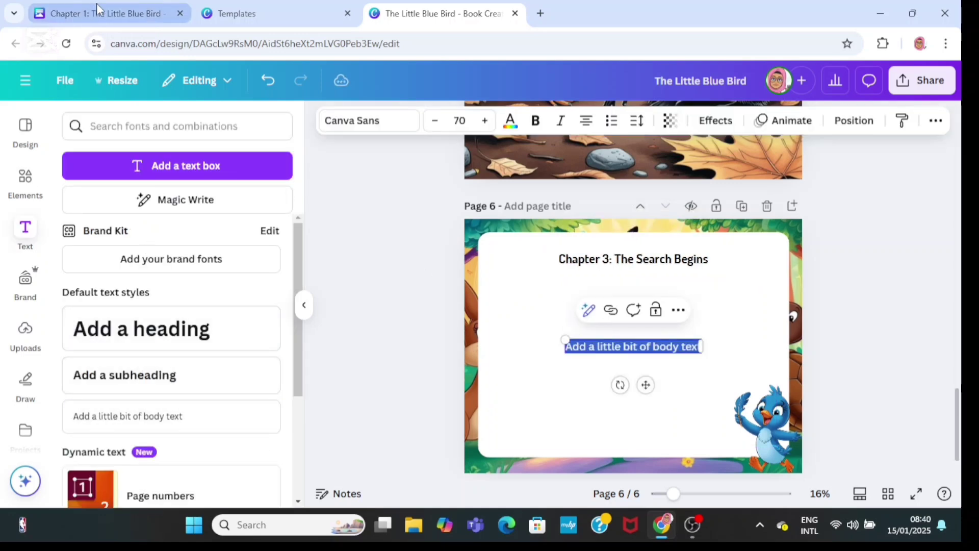
click(102, 13)
drag(253, 246, 284, 293)
right_click(296, 257)
click(318, 90)
In the book design, extend the white panel's lower edge slightly and replace page 6's body text placeholder with the copied Chapter 3 paragraph
click(393, 14)
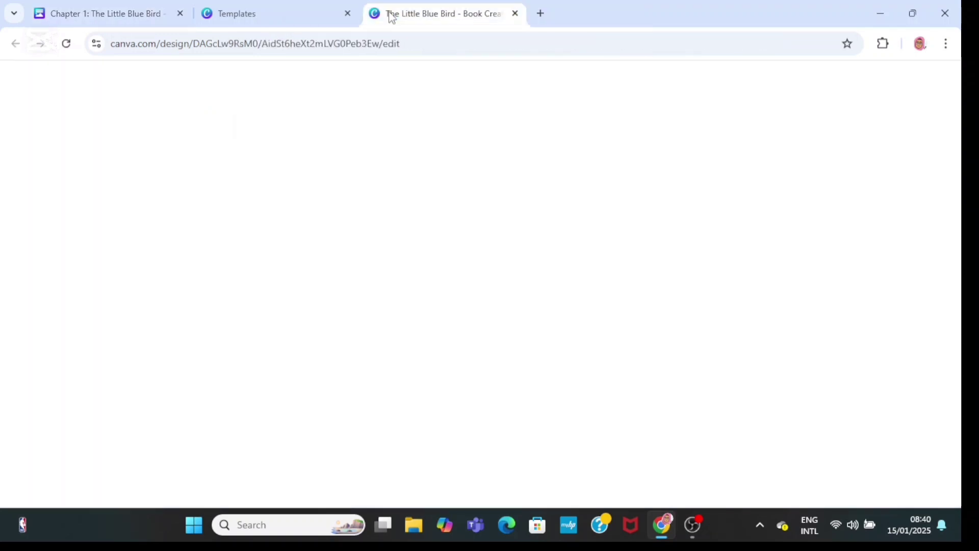
click(632, 438)
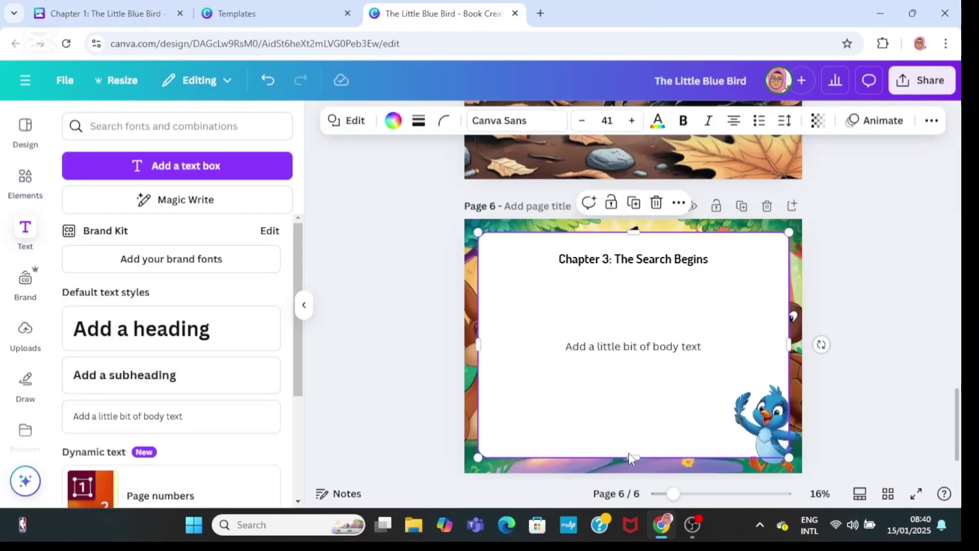
drag(634, 456, 633, 461)
drag(566, 346, 702, 346)
right_click(635, 344)
click(665, 108)
Narrow page 6's body text box and move it up beneath the Chapter 3 heading, inside the white panel
drag(803, 386, 712, 376)
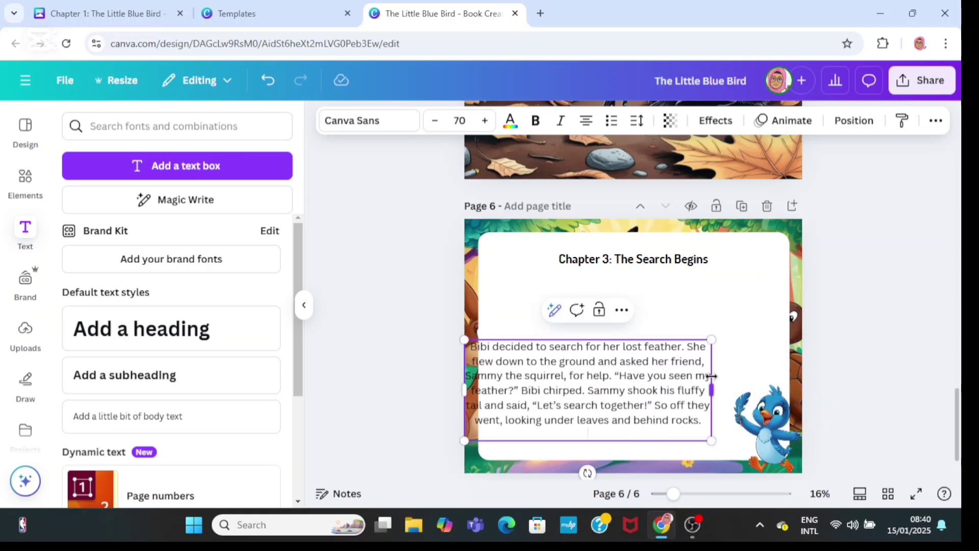
drag(467, 390, 513, 398)
drag(590, 403, 606, 345)
click(706, 317)
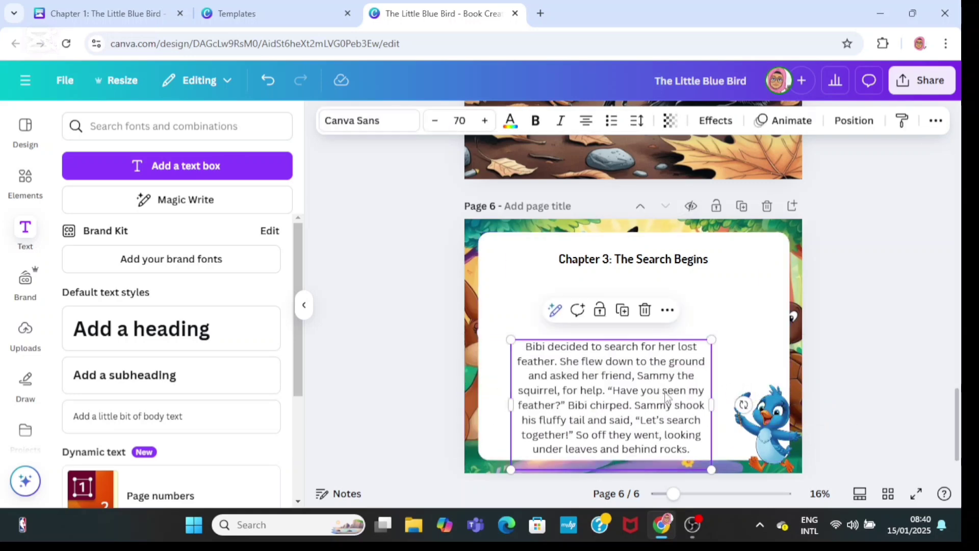
drag(667, 401, 677, 332)
Set page 6's body text to font size 75.4 and left-align the body paragraphs on pages 6 and 4
click(472, 121)
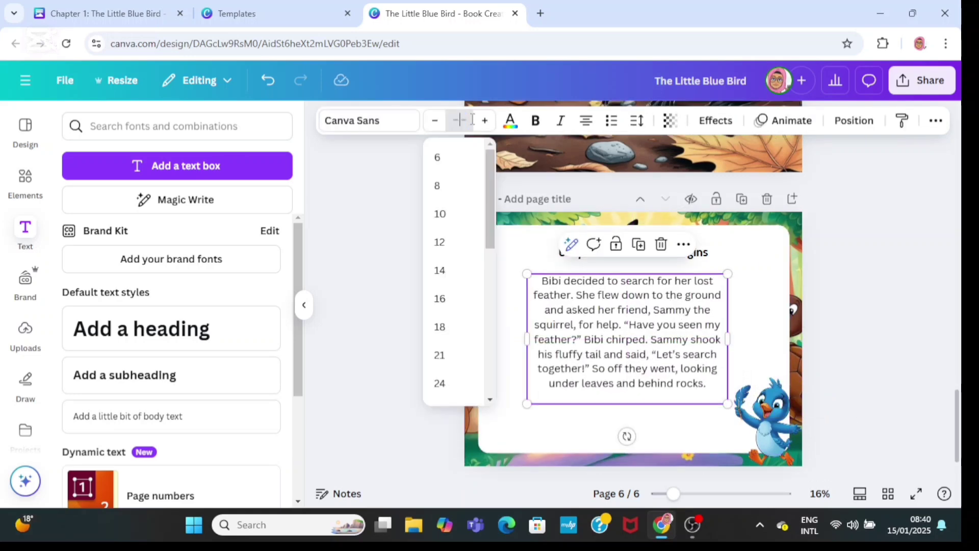
key(Return)
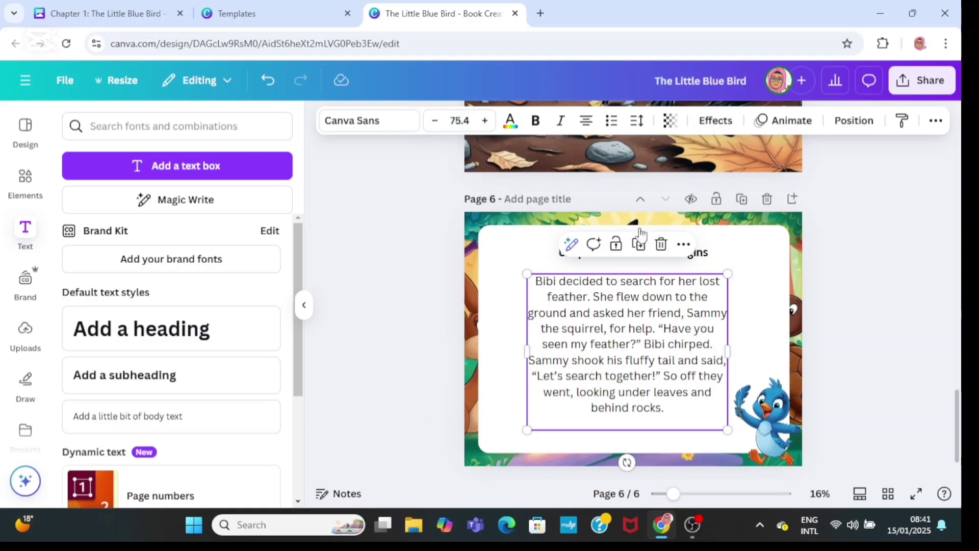
click(586, 120)
scroll(629, 336, up, 10)
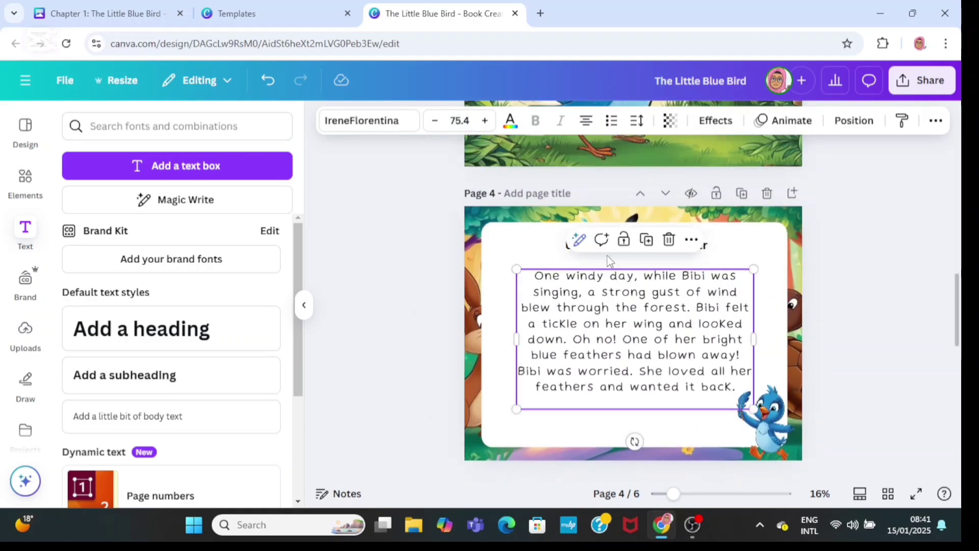
scroll(610, 261, down, 1)
click(587, 122)
click(855, 314)
scroll(854, 313, down, 10)
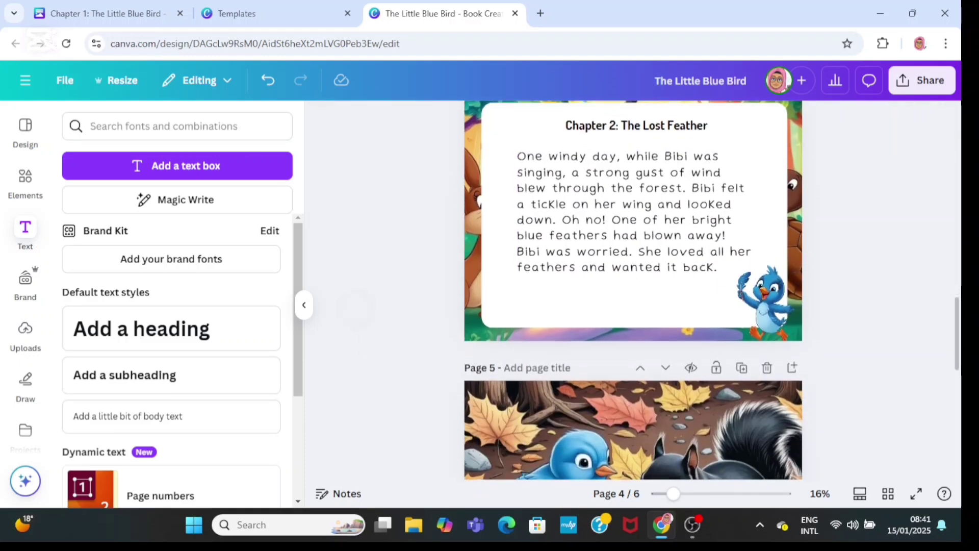
Apply the IreneFlorentina font to the Chapter 3 body paragraph on page 6
click(670, 296)
click(387, 122)
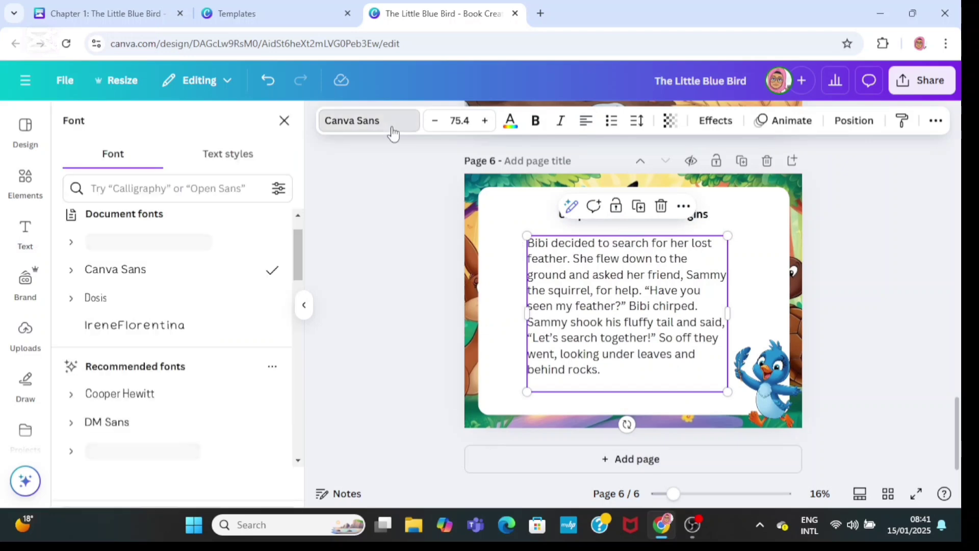
click(168, 329)
click(821, 297)
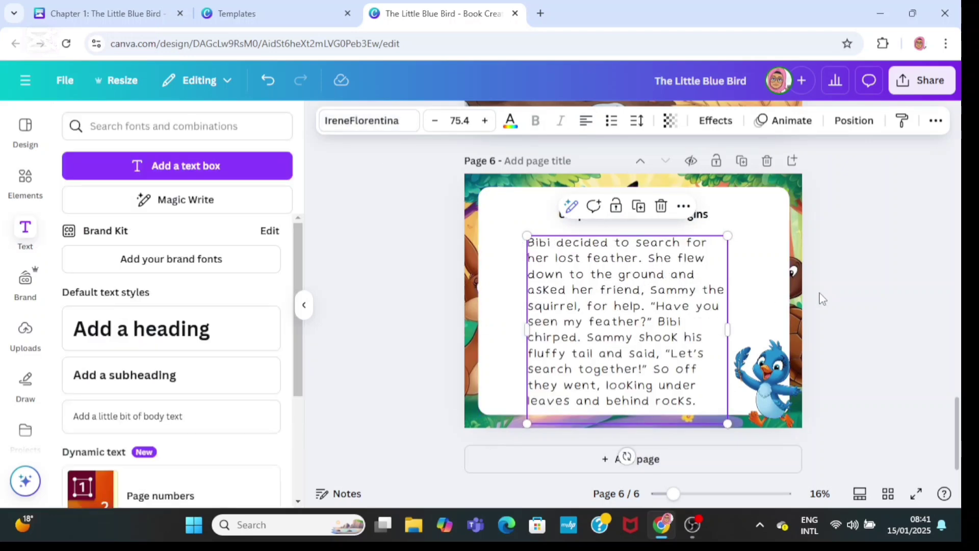
Widen the Chapter 3 body text box slightly and nudge it up towards the heading
drag(729, 330, 739, 321)
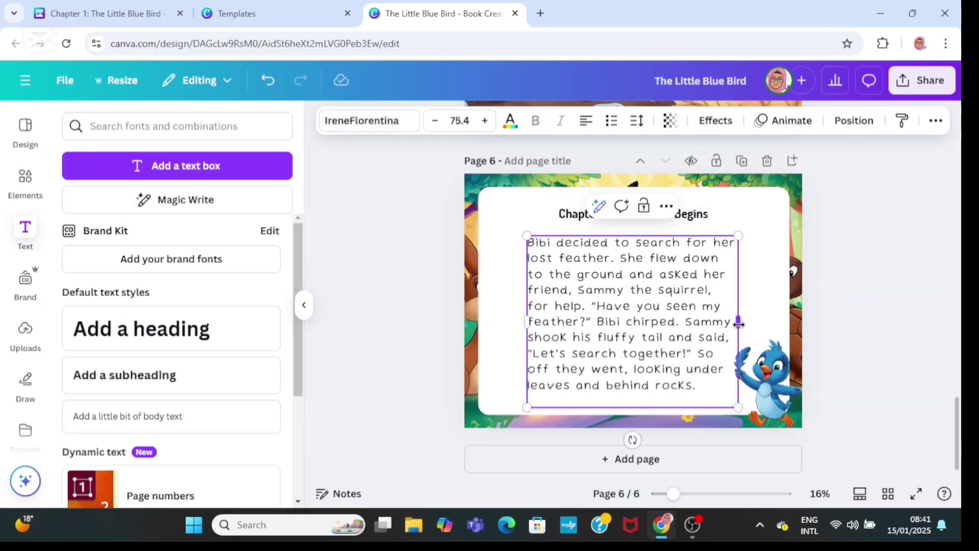
click(884, 310)
drag(647, 344, 648, 339)
click(850, 299)
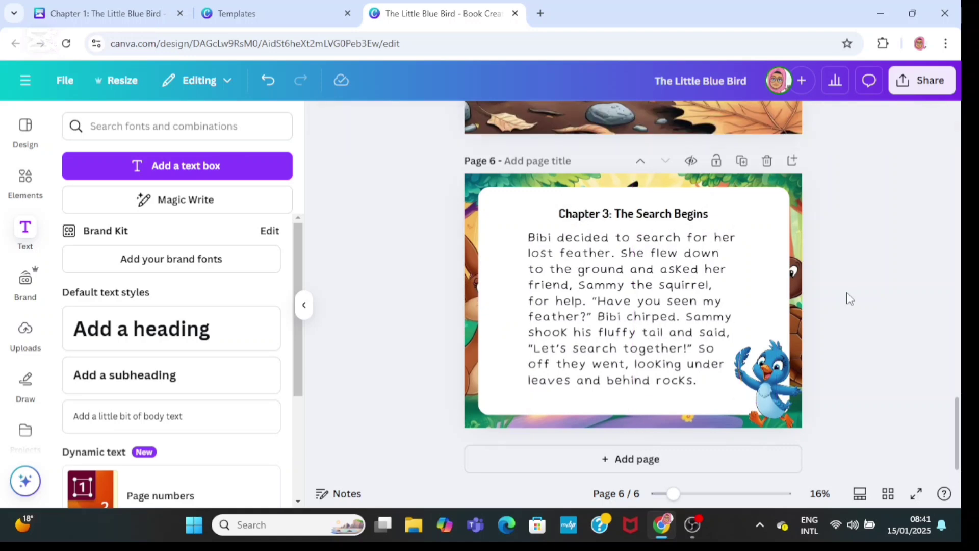
Add page 7 and set the uploaded tan illustration of the bird, squirrel, rabbits and turtle as its background
click(649, 459)
click(25, 334)
scroll(295, 283, down, 1)
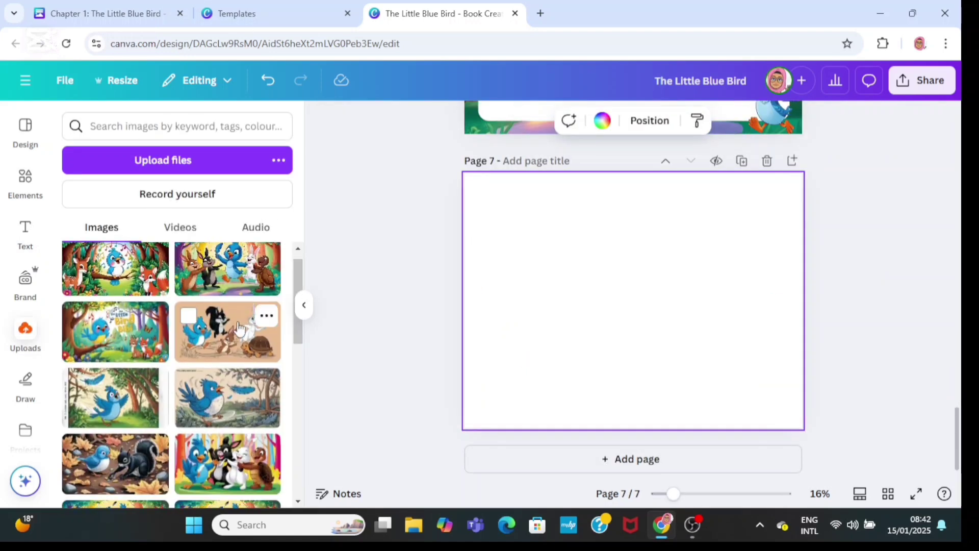
click(225, 345)
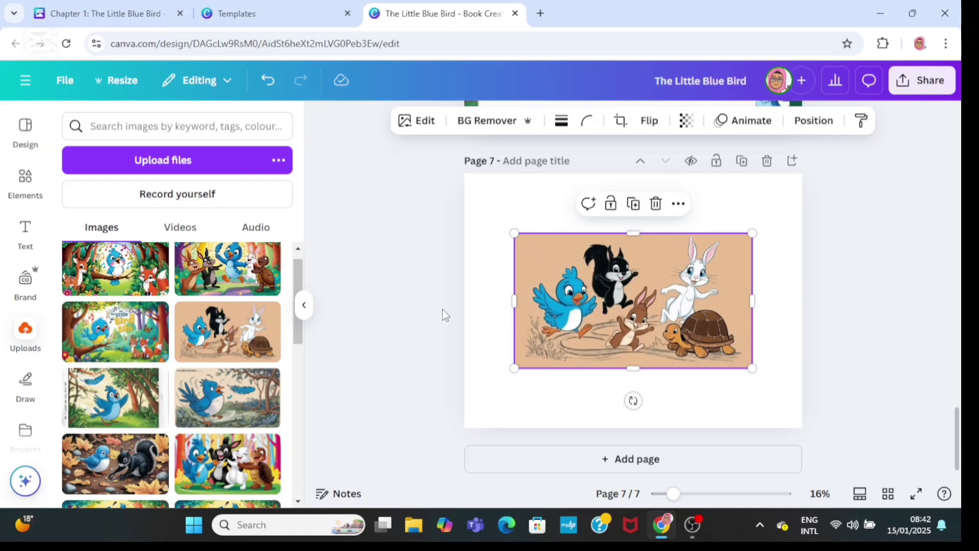
right_click(614, 335)
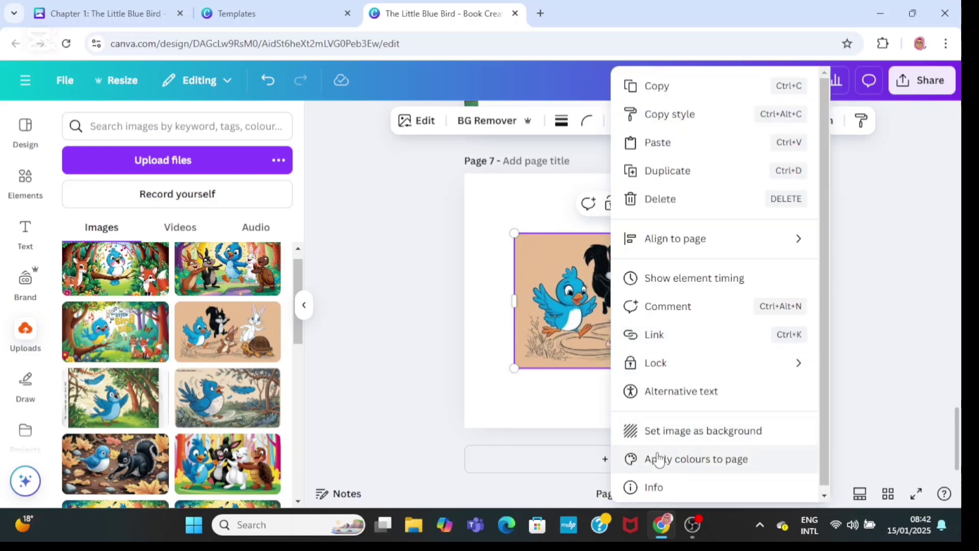
click(665, 432)
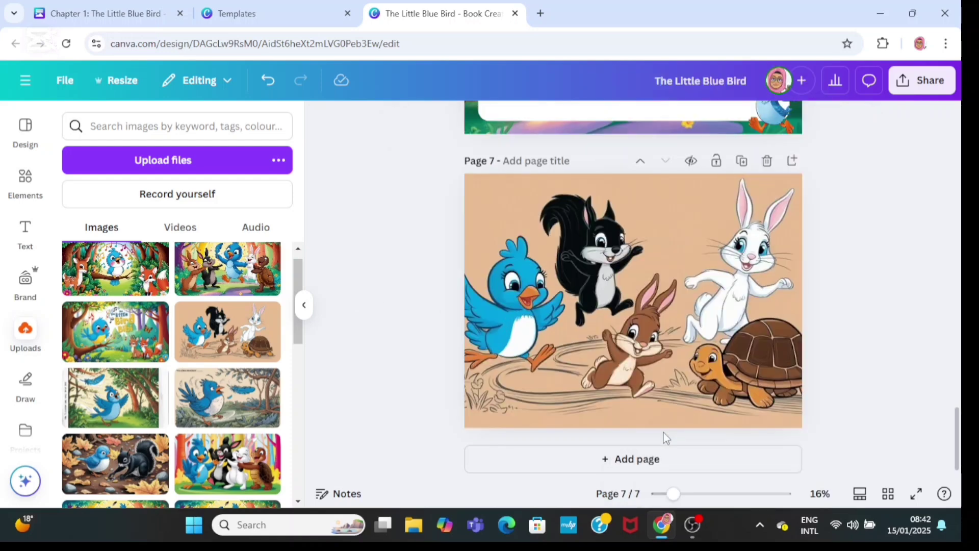
Add page 8 and place the uploaded forest illustration of the bird celebrating with its feather and friends
drag(959, 433, 959, 434)
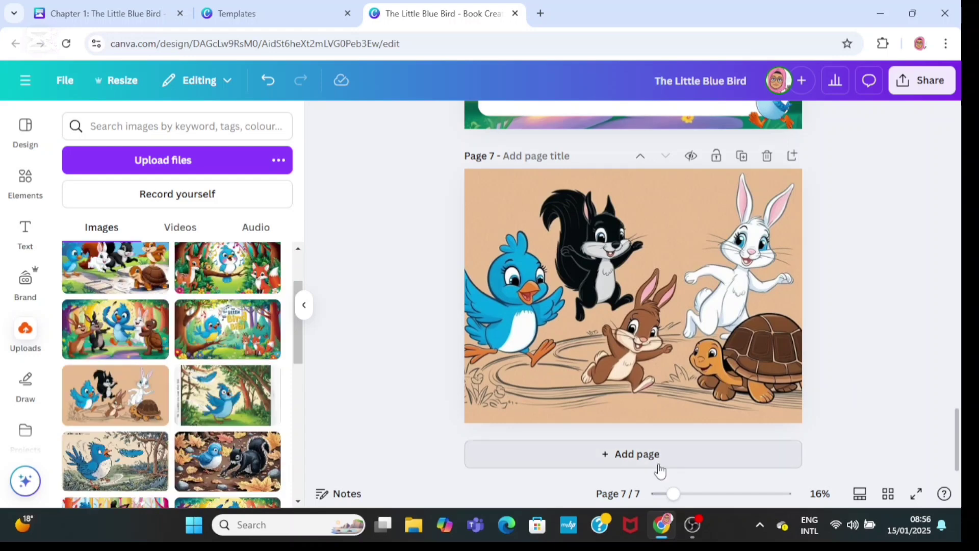
click(655, 462)
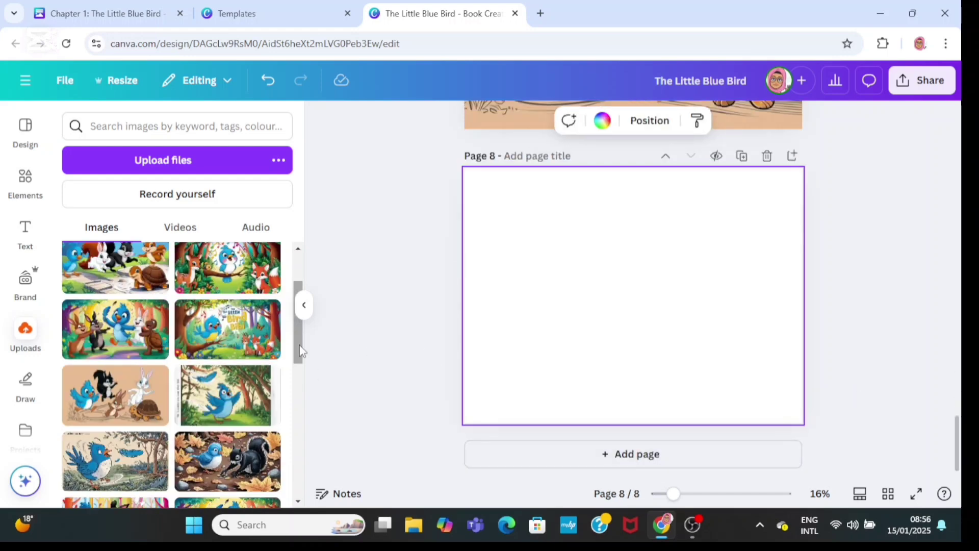
drag(301, 351, 303, 395)
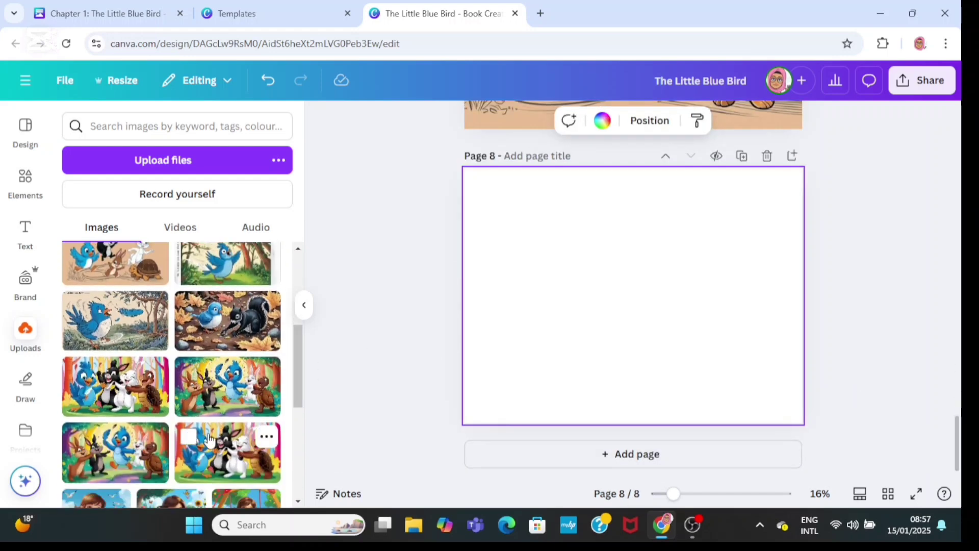
click(218, 398)
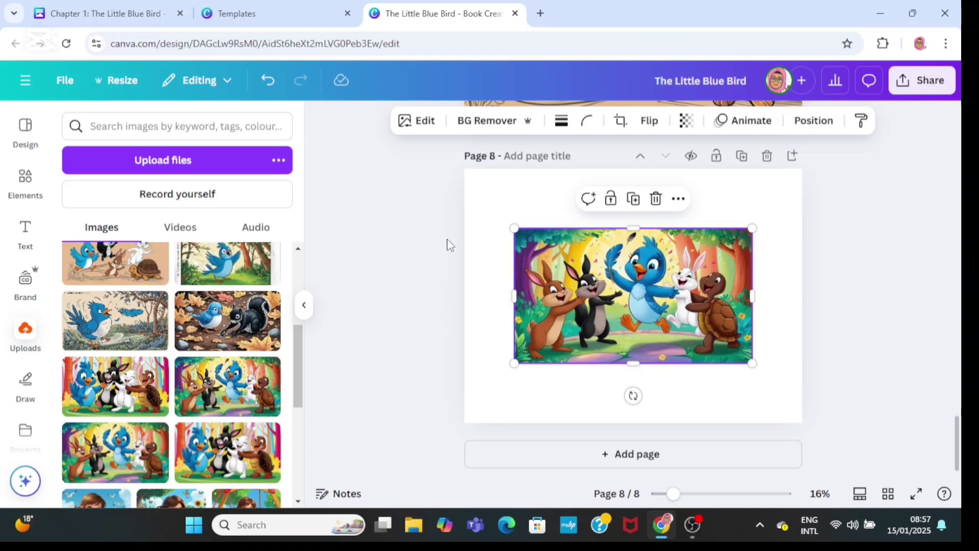
Separate the blue bird from page 8's forest illustration with Magic Grab
click(417, 125)
click(226, 250)
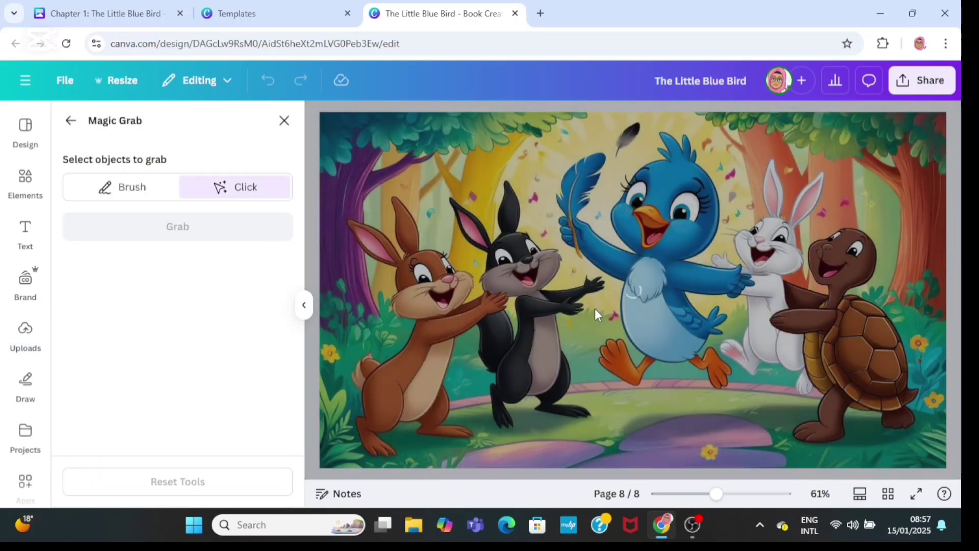
click(635, 301)
click(256, 231)
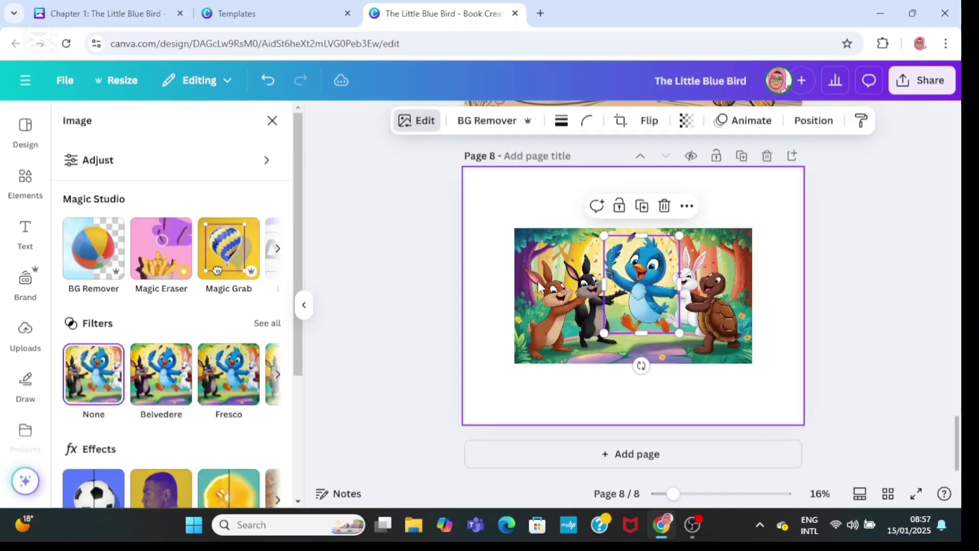
Set the remaining forest image as page 8's background and move the bird to the page's lower-right corner
right_click(538, 287)
click(627, 460)
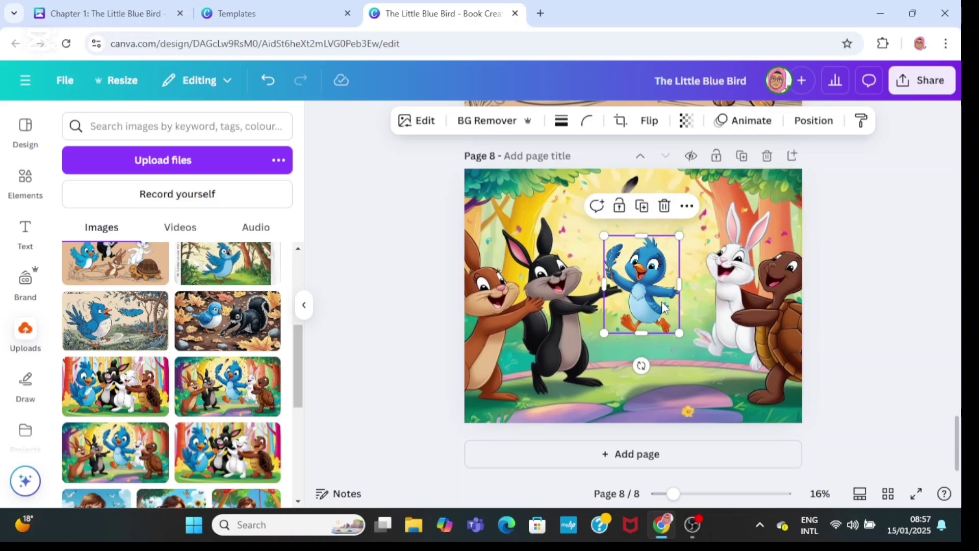
drag(663, 306, 785, 395)
Add the recently used rounded square to page 8, color it white and enlarge it into a panel covering most of the page
click(26, 181)
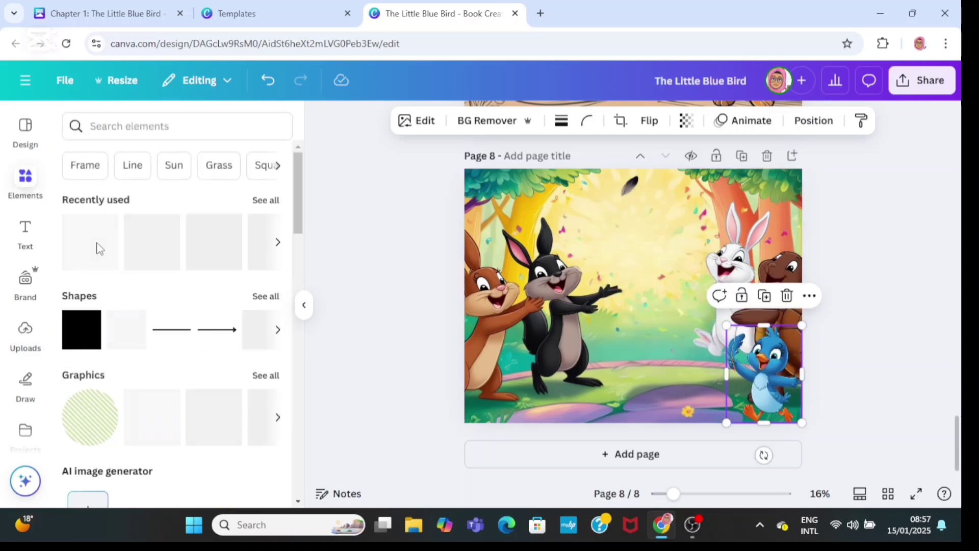
click(94, 247)
click(392, 123)
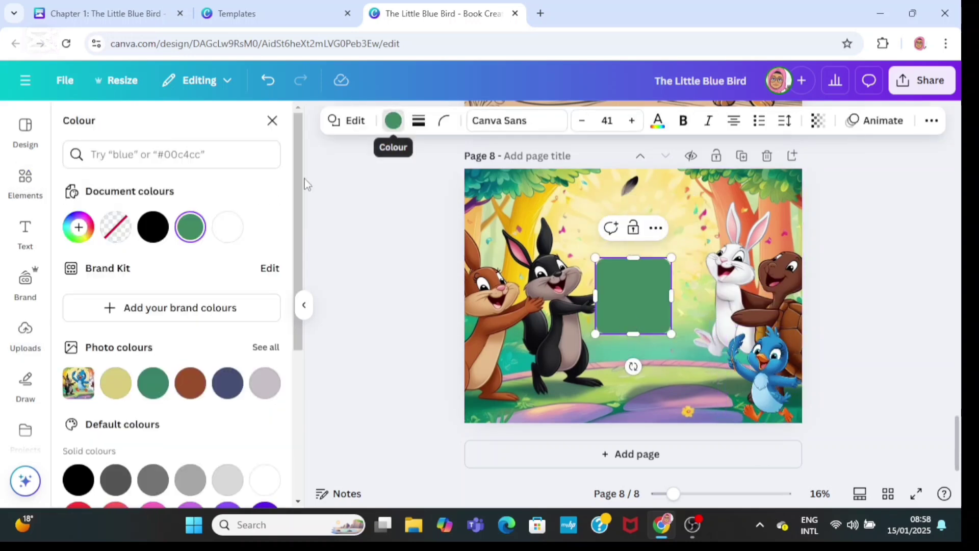
click(228, 227)
drag(672, 333, 726, 397)
drag(595, 258, 481, 181)
drag(727, 397, 778, 408)
Bring the bird in front of page 8's white panel, then shrink it slightly and adjust its position in the corner
click(798, 422)
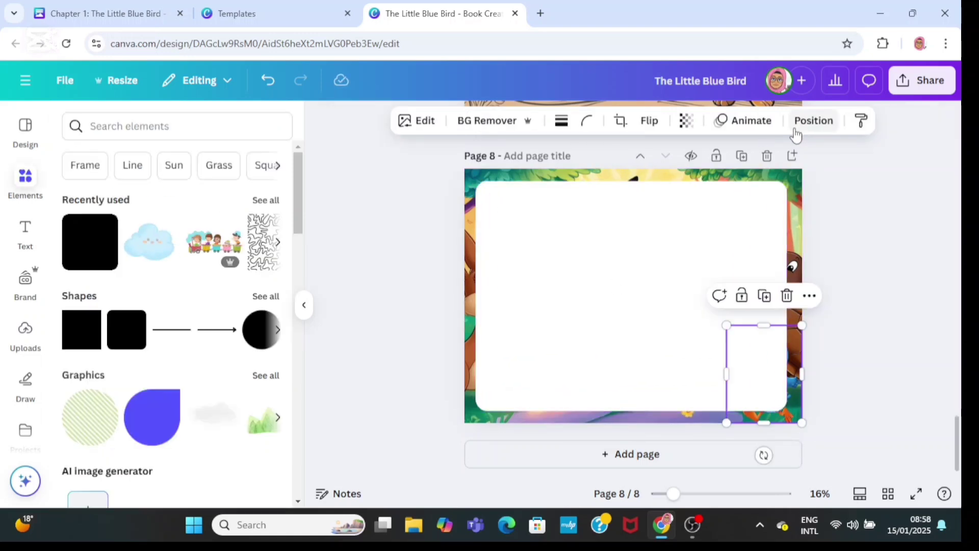
click(813, 120)
click(116, 194)
click(850, 350)
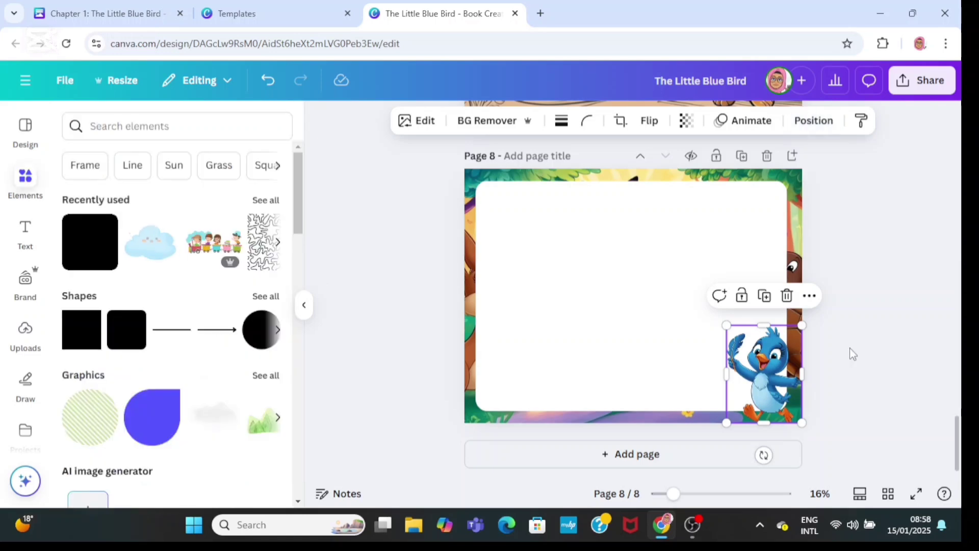
click(782, 374)
drag(803, 423, 796, 419)
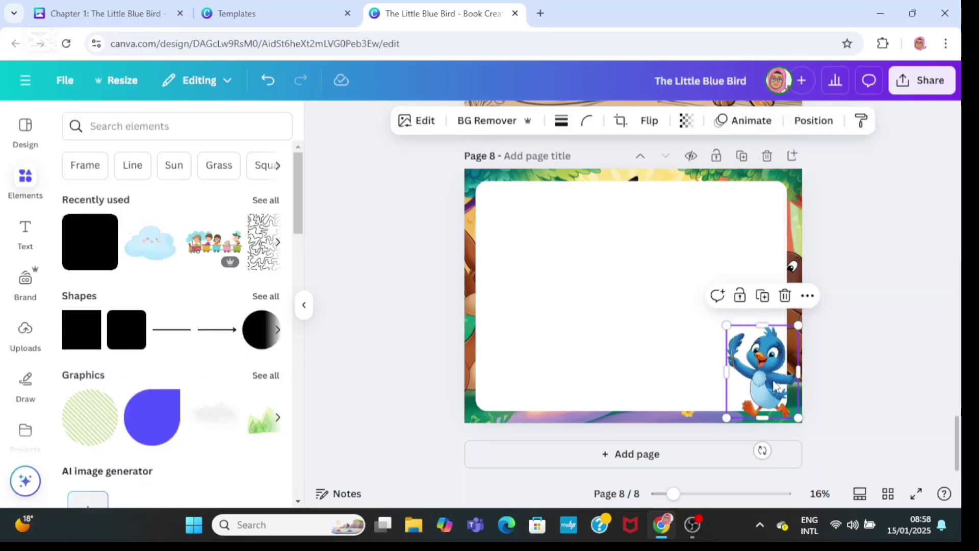
drag(775, 383, 777, 387)
click(924, 314)
Add a heading to page 8 and replace its placeholder with "Chapter 4: Friends to the Rescue" copied from the story document
click(23, 249)
click(121, 324)
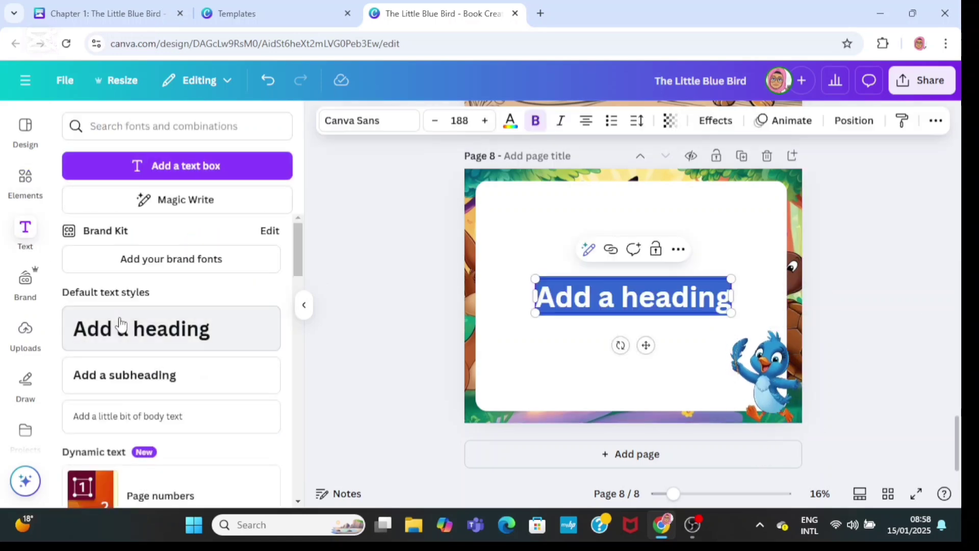
click(122, 17)
triple_click(428, 292)
key(ctrl+c)
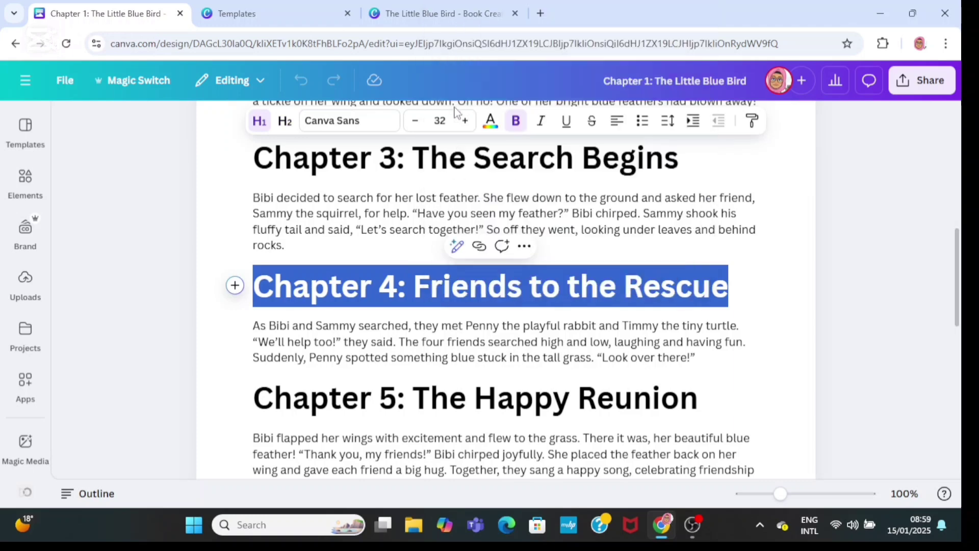
click(408, 15)
right_click(603, 309)
click(620, 108)
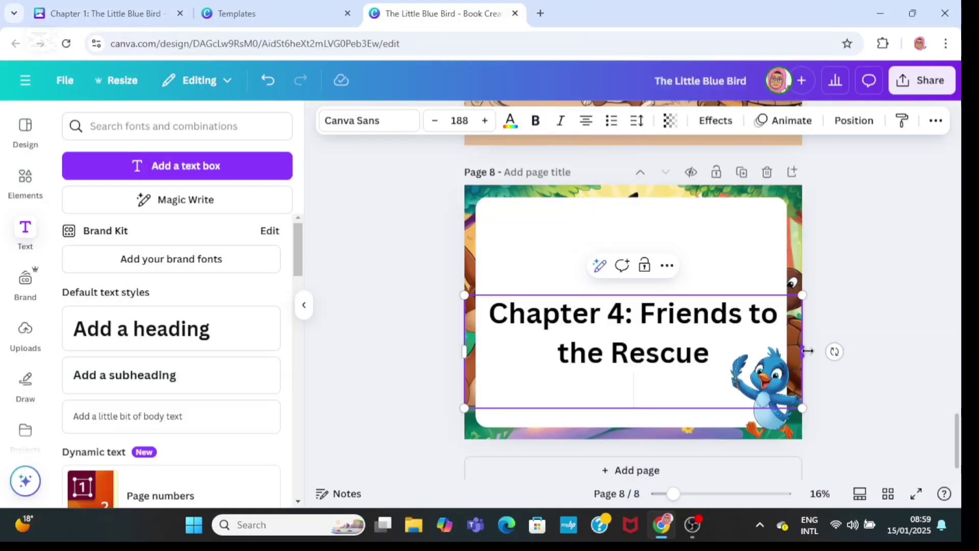
Scale down the Chapter 4 heading so it fits on one line and position it near the top of the white panel
drag(806, 353, 688, 345)
drag(684, 449, 606, 394)
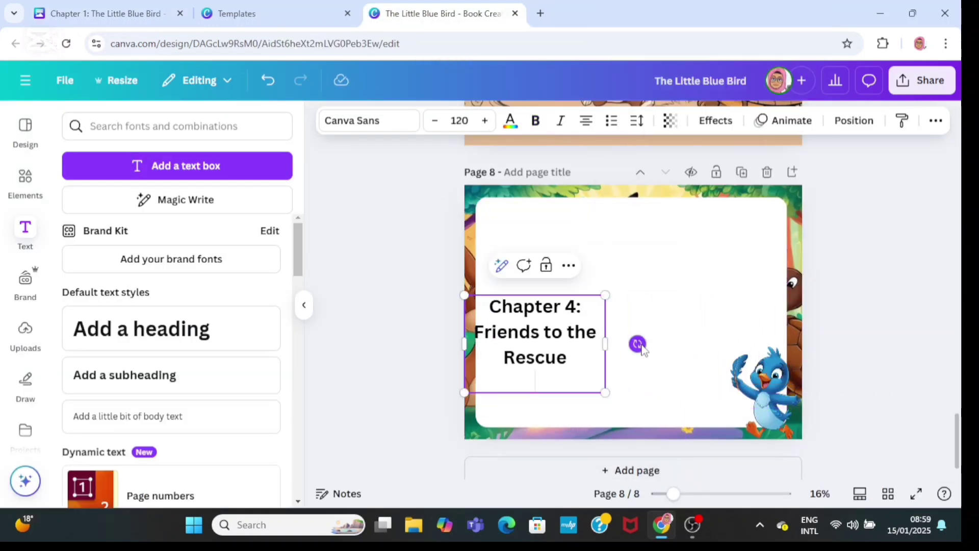
key(ctrl+a)
drag(605, 347, 672, 322)
drag(701, 342, 766, 247)
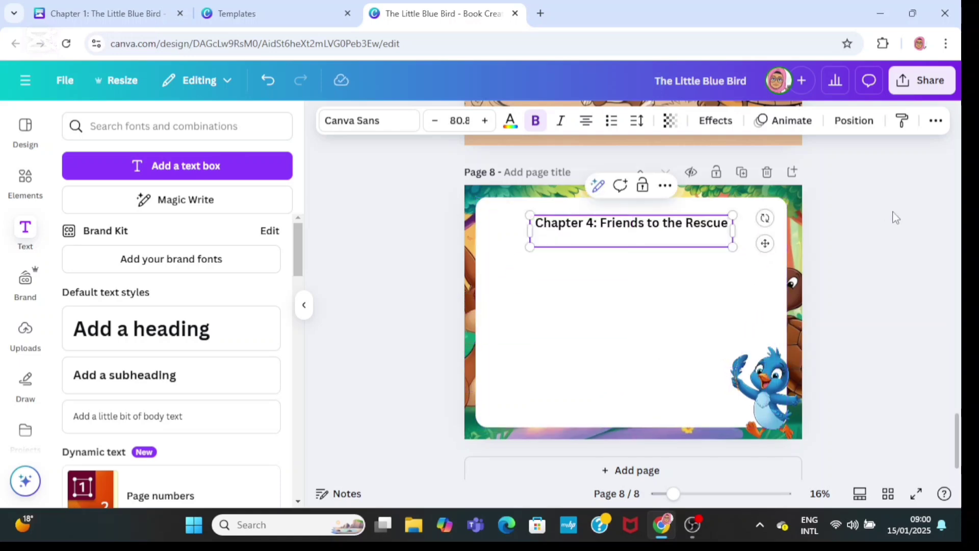
click(892, 217)
Check the font and size of the Chapter 3 heading and body text on page 6
scroll(867, 204, up, 10)
click(667, 176)
click(625, 255)
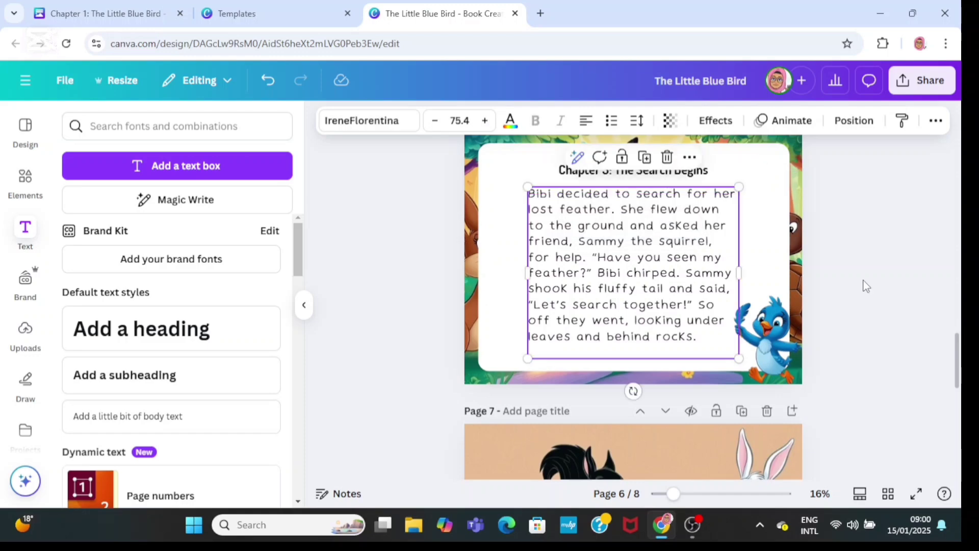
click(864, 285)
scroll(864, 285, down, 9)
scroll(864, 286, up, 4)
scroll(864, 285, up, 5)
click(727, 206)
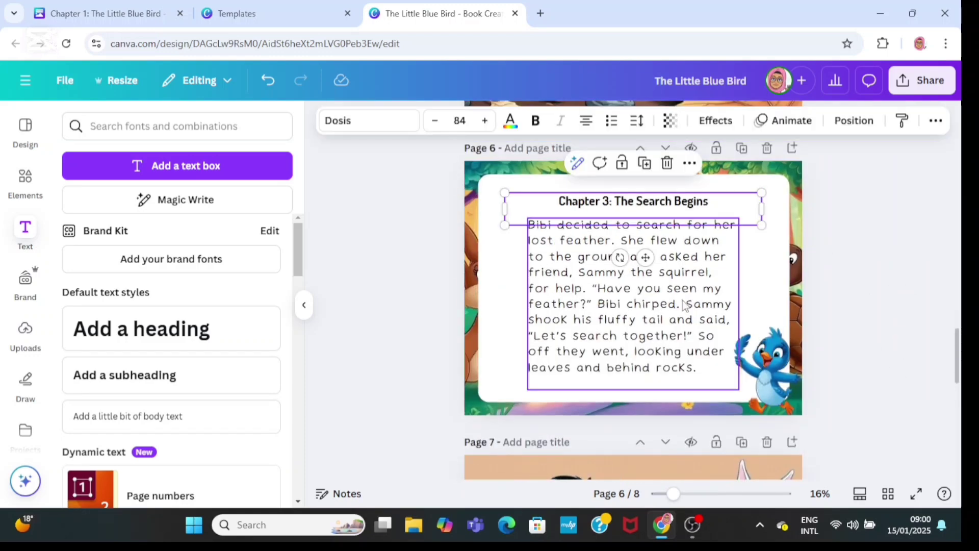
click(685, 306)
Set the Chapter 4 heading's font size on page 8 to 84
scroll(924, 339, down, 9)
click(677, 236)
click(459, 120)
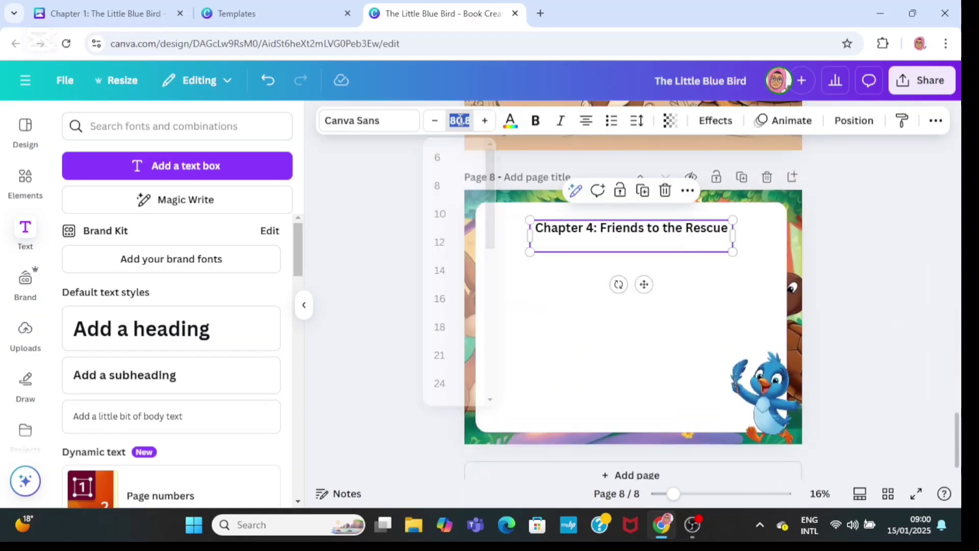
text(84)
key(Return)
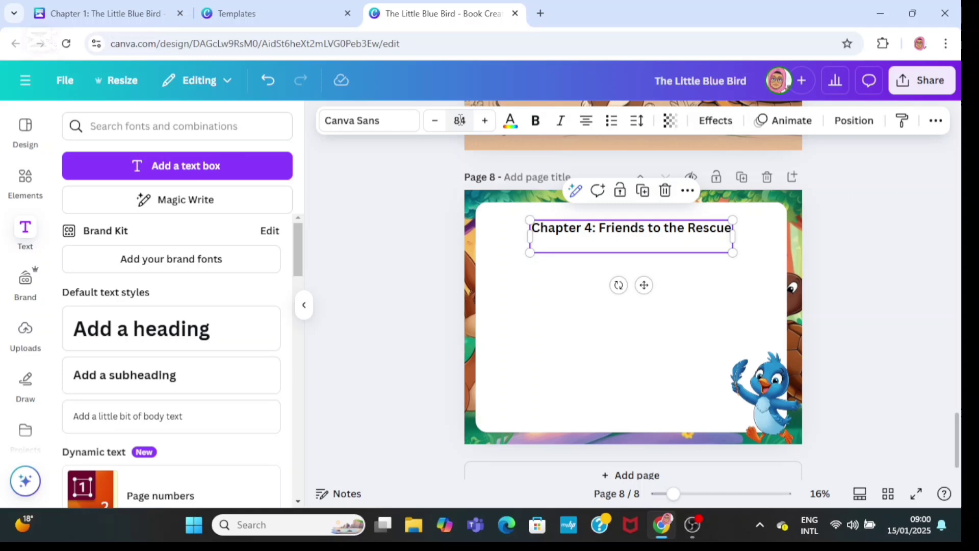
Apply the Chapter 3 heading's font to the Chapter 4 heading on page 8 and add the chapter's body text
click(255, 202)
click(461, 222)
click(590, 239)
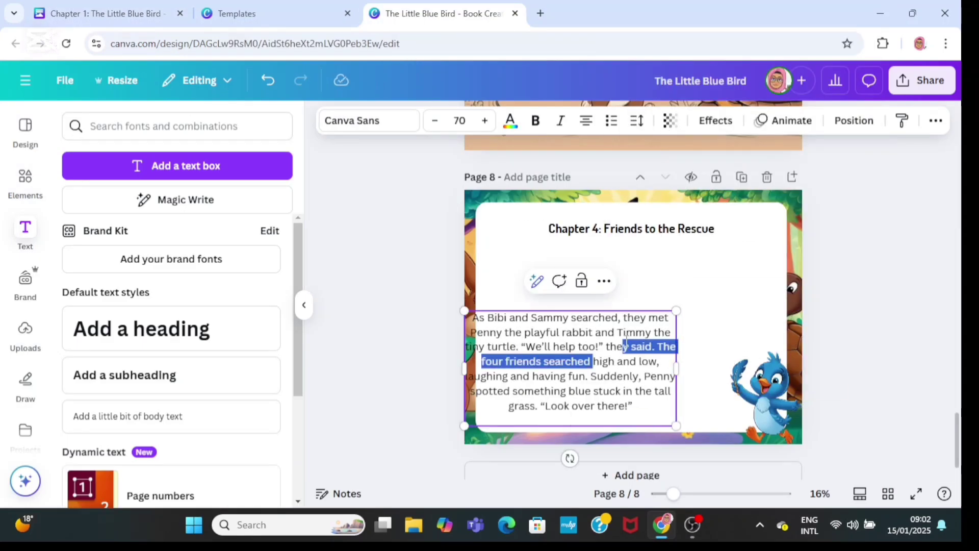
Center the Chapter 4 body text beneath its heading in the white panel and set its font size to 75.4
drag(626, 344, 688, 276)
scroll(586, 270, down, 1)
click(459, 121)
text(75.4)
key(Return)
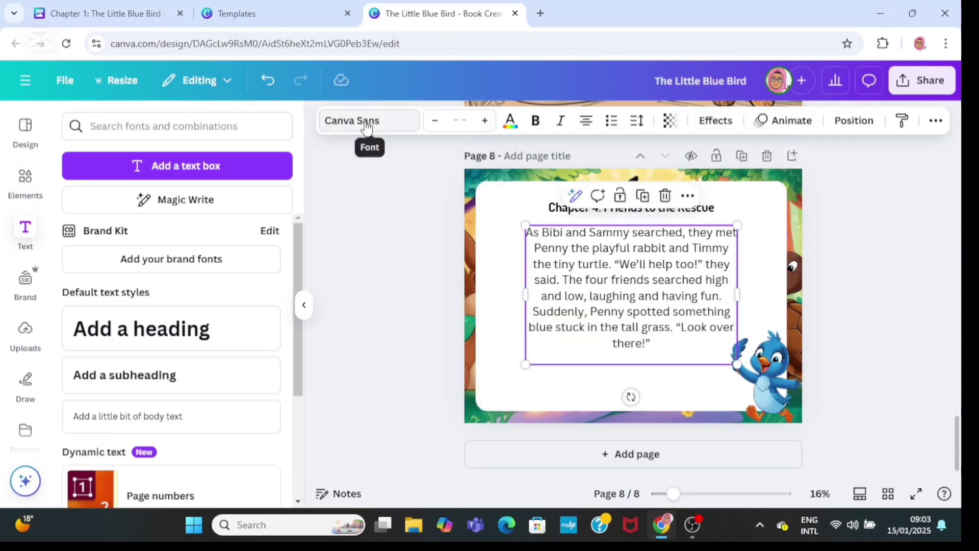
Change the Chapter 4 body text to the handwritten font used in the other chapters and widen its text box slightly
click(368, 123)
drag(738, 311, 745, 310)
click(903, 296)
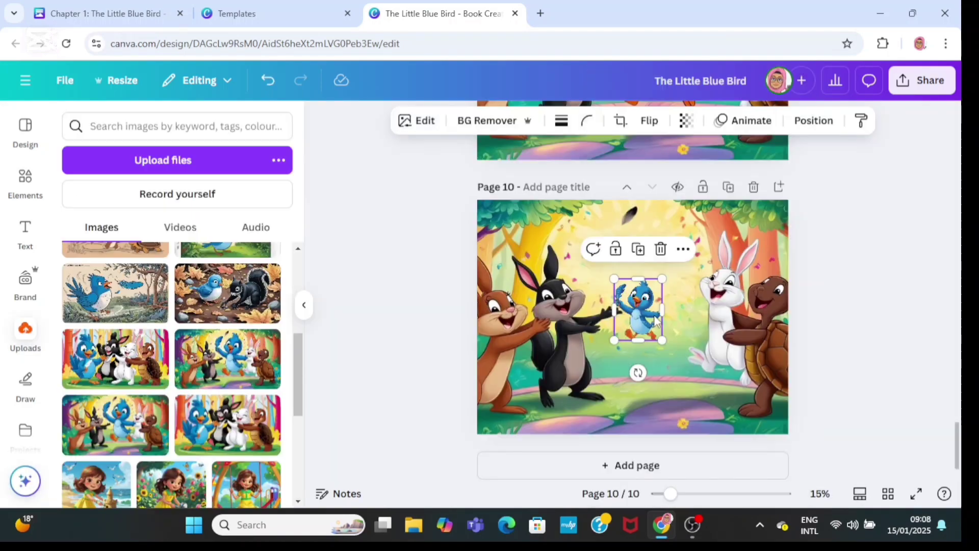
Open the position settings for the small blue bird on page 10
click(814, 121)
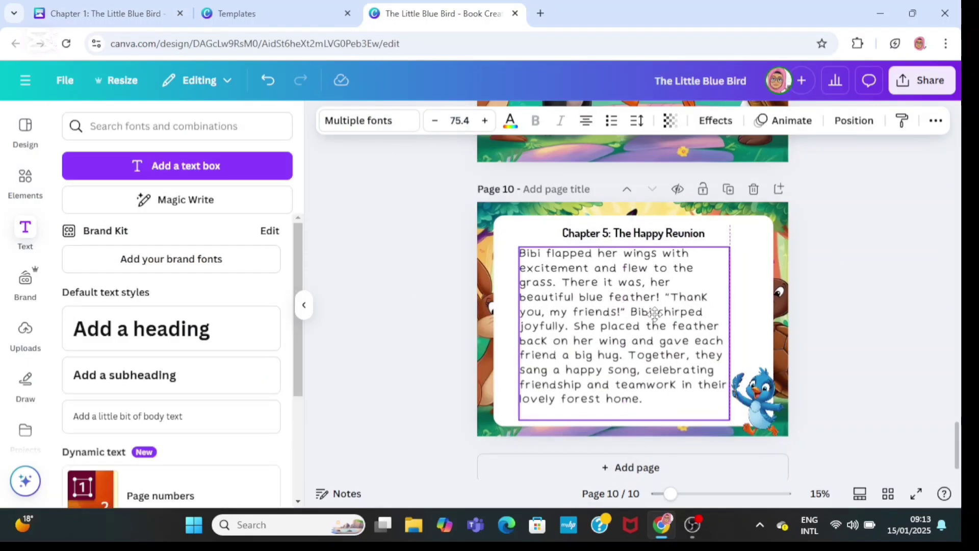
Widen the Chapter 5 body text box on page 10 slightly and adjust the blue bird's size and position in the panel's lower corner
click(828, 285)
click(725, 339)
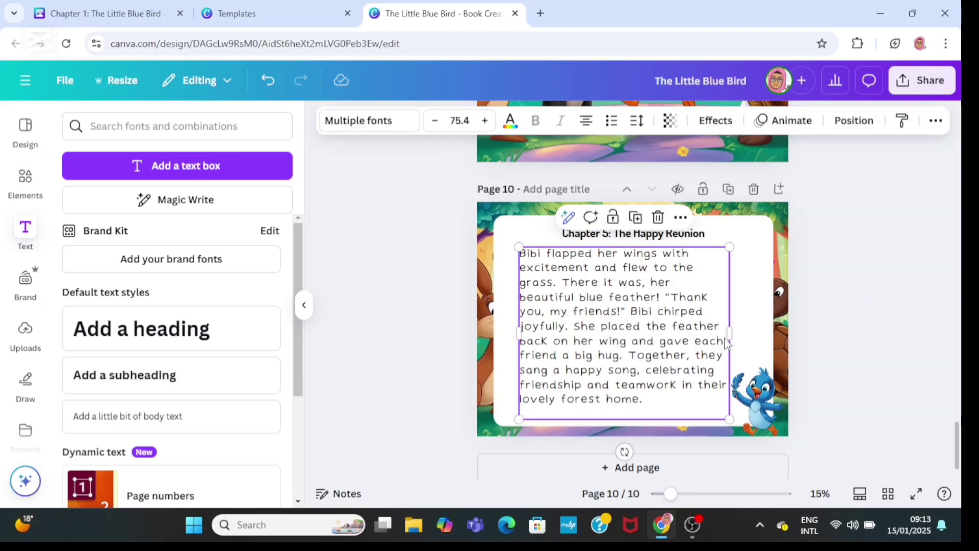
drag(733, 334, 745, 334)
click(798, 378)
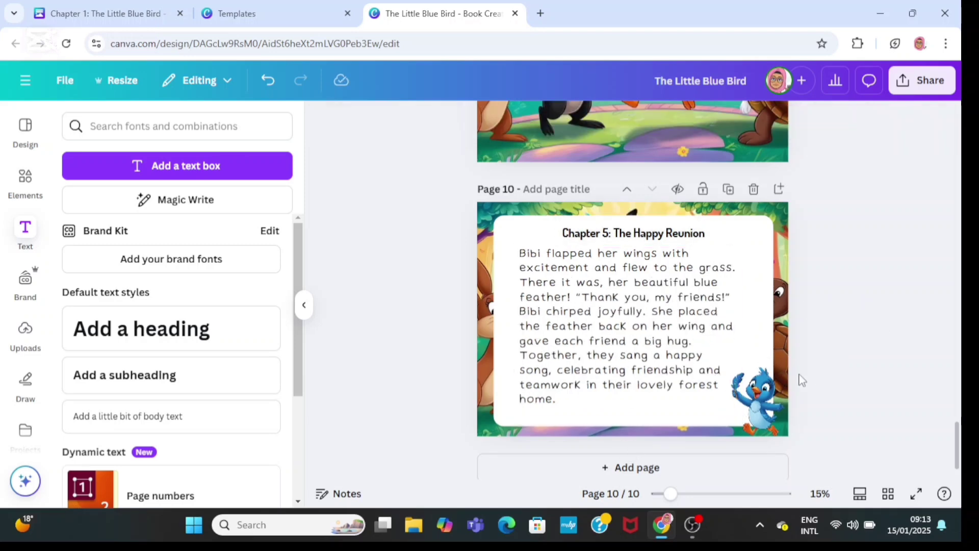
click(771, 411)
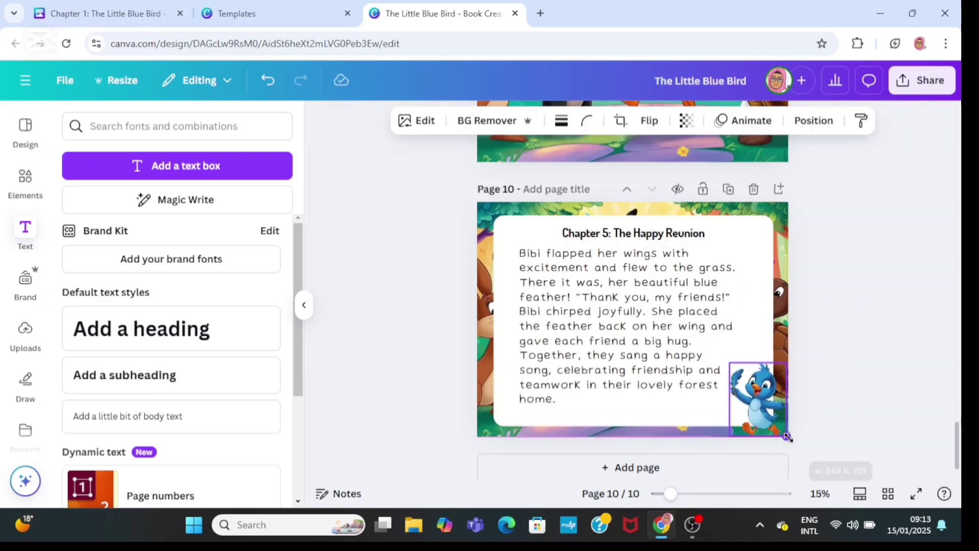
click(893, 381)
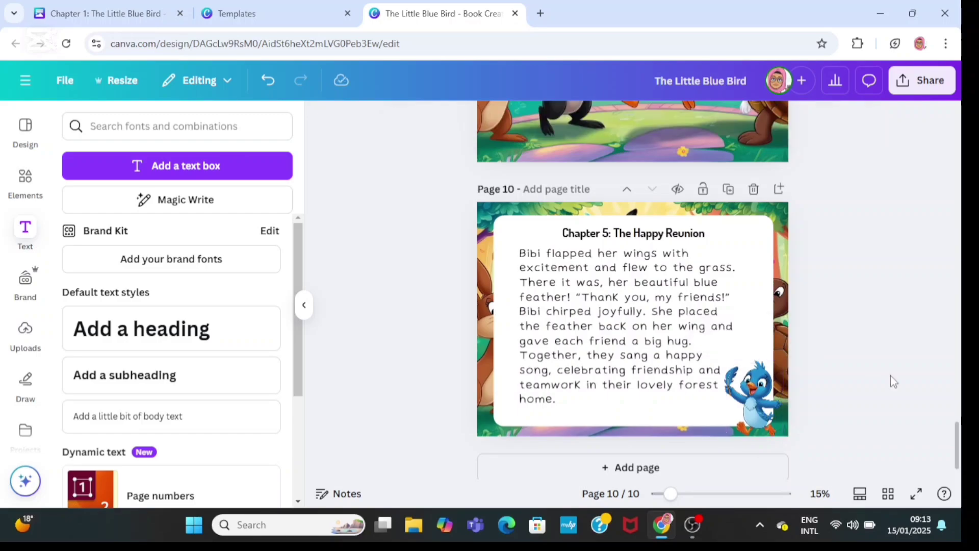
Review the storybook's pages from the cover through the illustrations and chapter text pages
scroll(893, 382, up, 20)
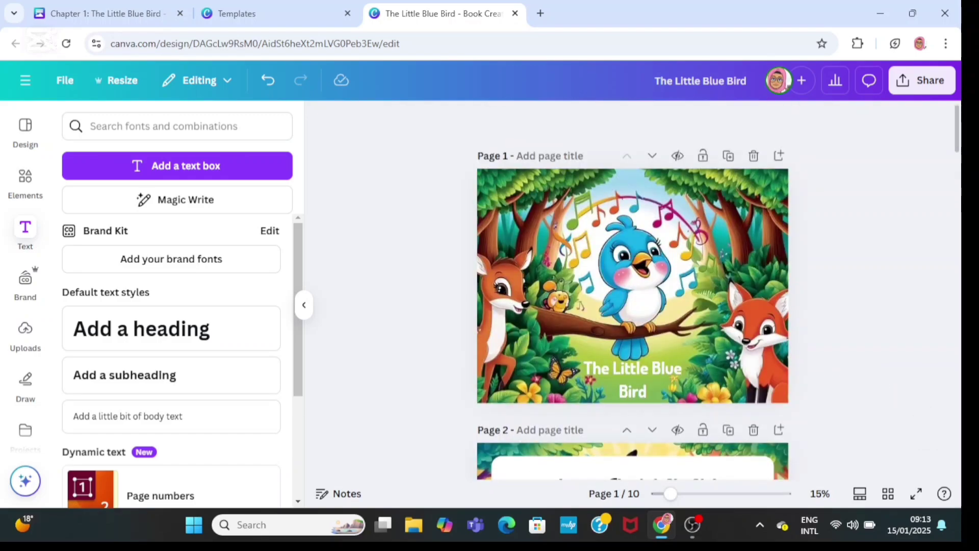
scroll(862, 396, down, 6)
scroll(862, 396, up, 7)
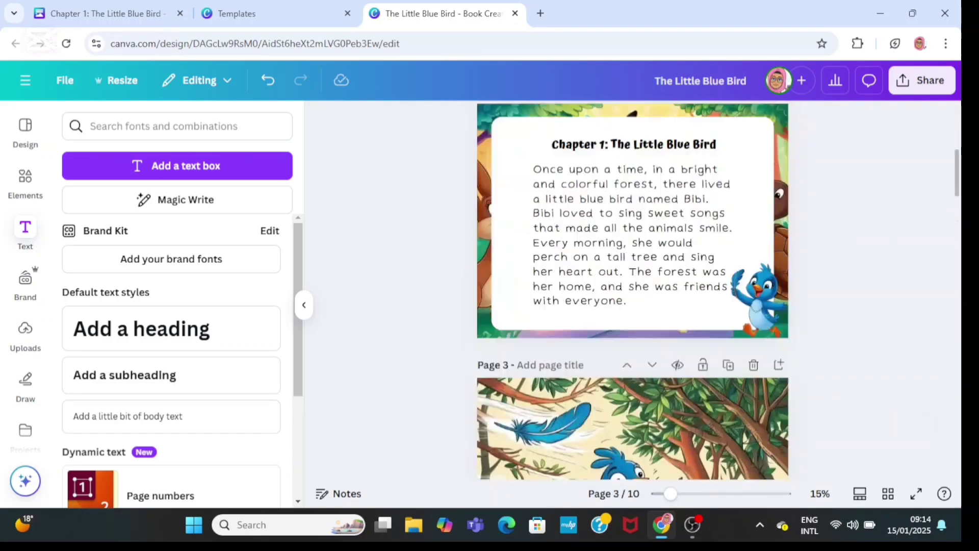
scroll(862, 396, down, 20)
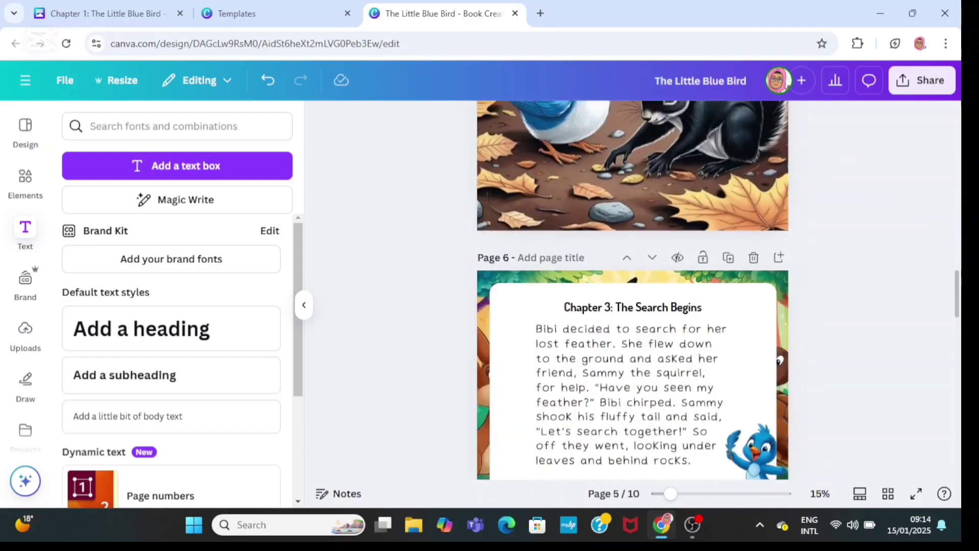
scroll(632, 289, down, 5)
scroll(633, 289, up, 20)
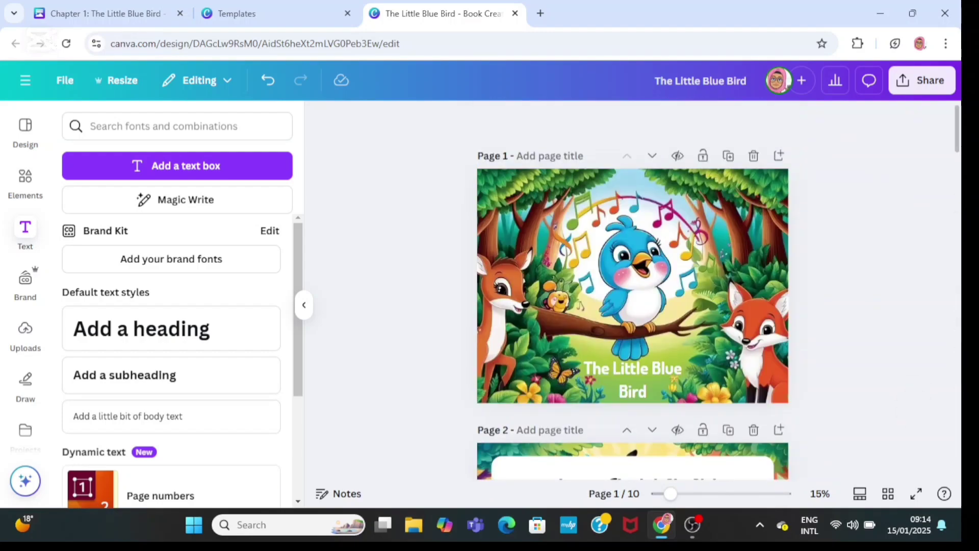
Download all 10 pages of the storybook as a PDF Print file
click(922, 80)
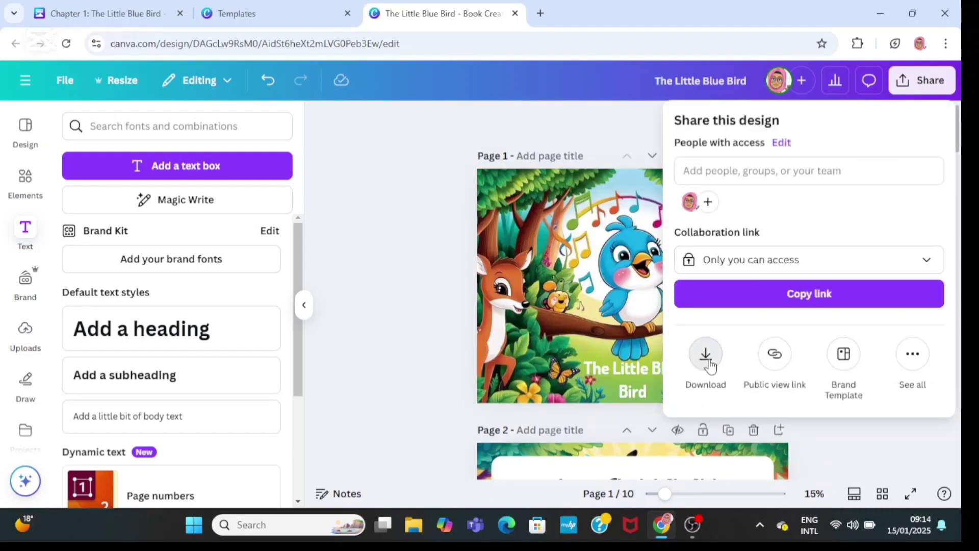
click(706, 357)
click(849, 178)
click(728, 301)
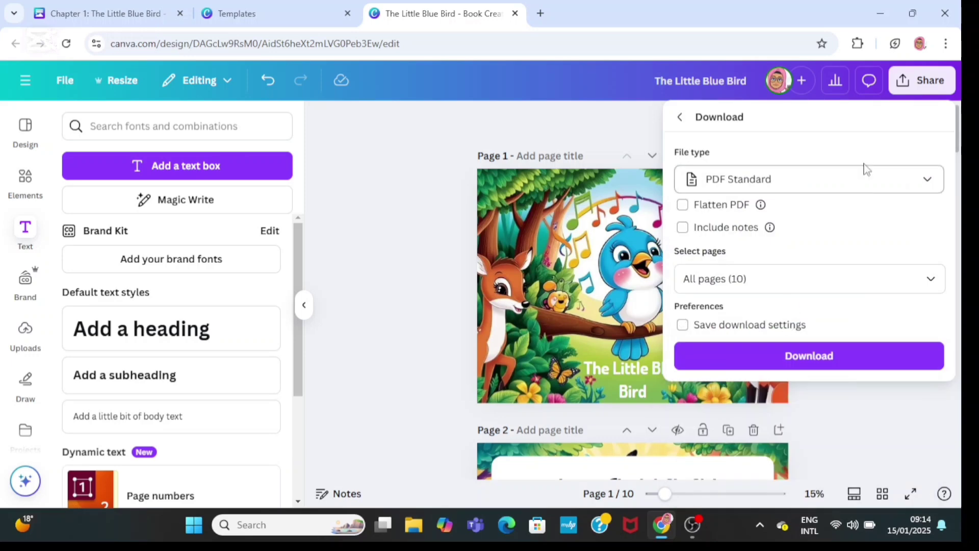
click(866, 170)
click(754, 357)
click(781, 433)
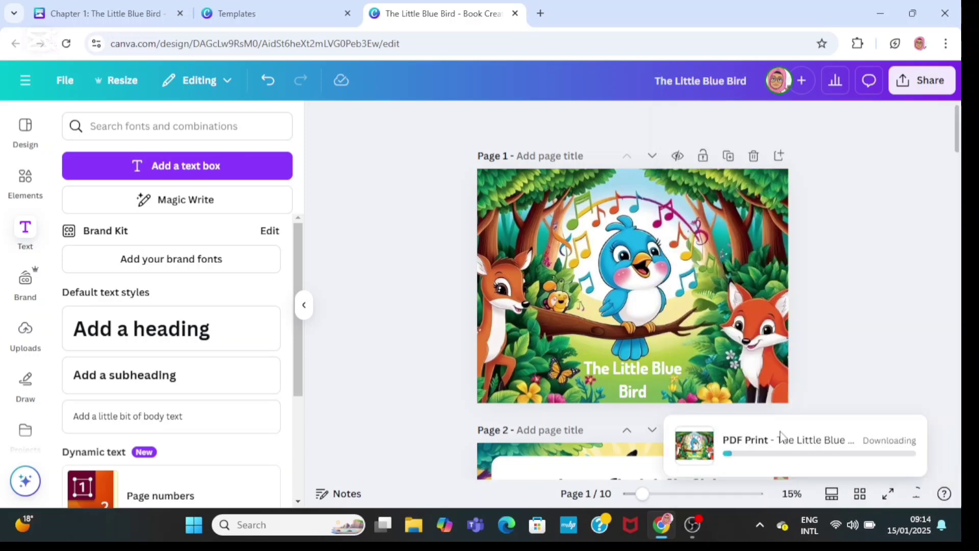